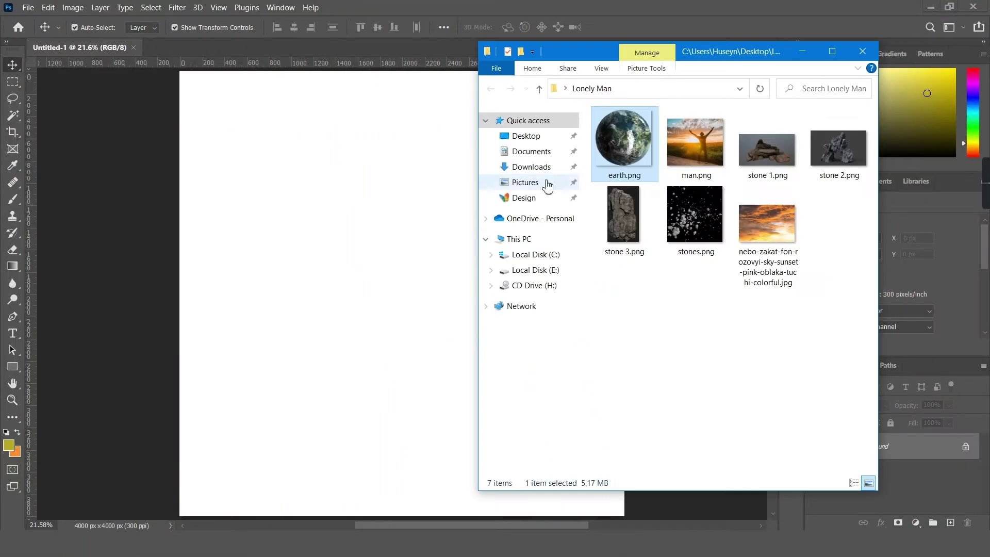
# Place earth.png centred on the canvas, scaled to about 24%
pyautogui.moveTo(624, 144); pyautogui.dragTo(387, 258)
pyautogui.moveTo(627, 294); pyautogui.dragTo(507, 293)
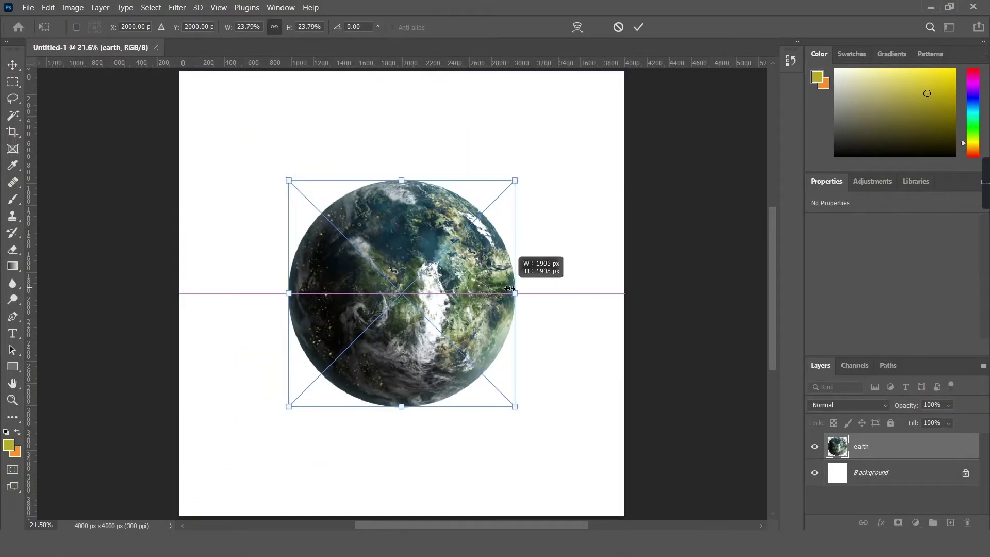
pyautogui.click(640, 27)
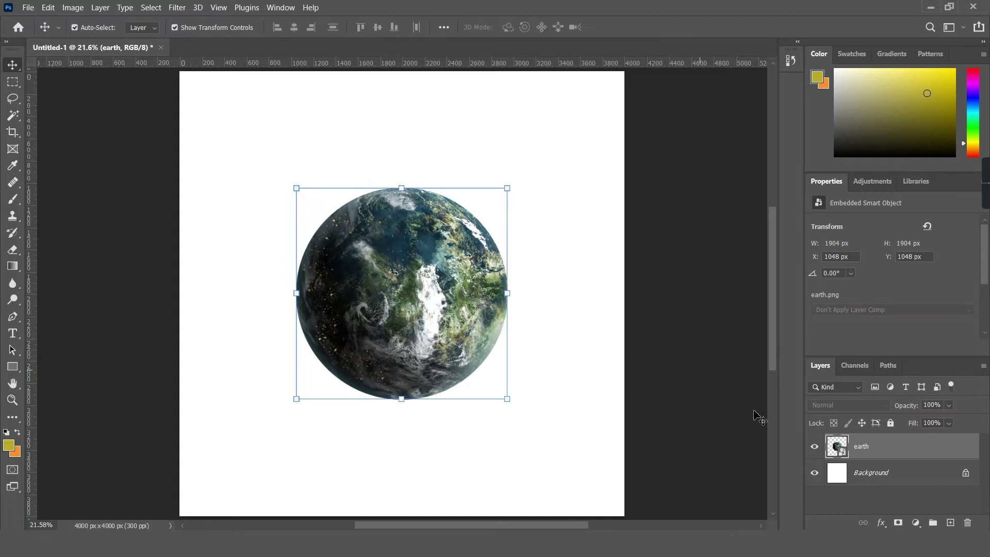
# Add a Black & White adjustment layer clipped to the earth
pyautogui.click(916, 524)
pyautogui.click(876, 372)
pyautogui.rightClick(954, 446)
pyautogui.click(851, 237)
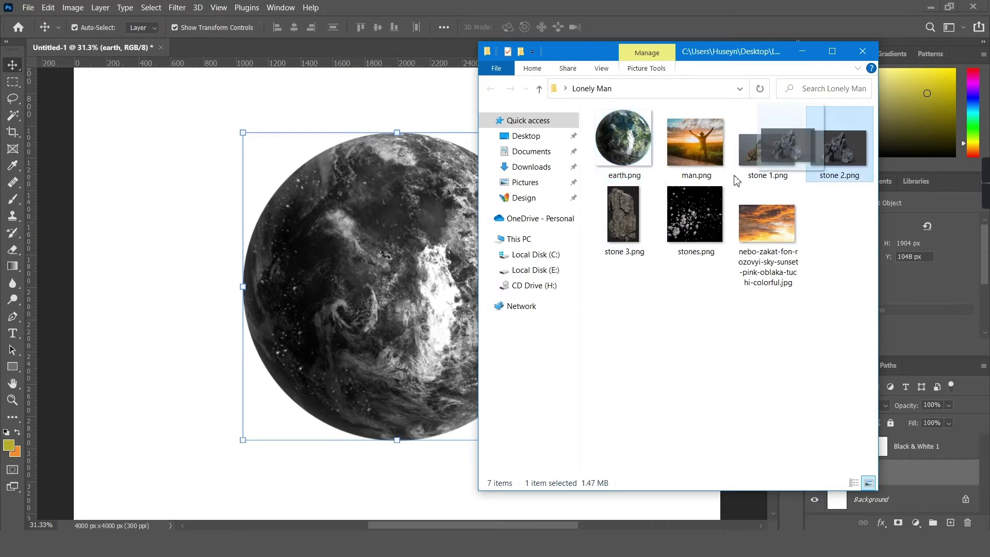
# Place stone 2.png in the document, scaled to about a third
pyautogui.moveTo(837, 147); pyautogui.dragTo(397, 242)
pyautogui.moveTo(641, 286)
pyautogui.mouseDown()
pyautogui.moveTo(539, 283)
pyautogui.moveTo(550, 287)
pyautogui.mouseUp()
pyautogui.press('Return')
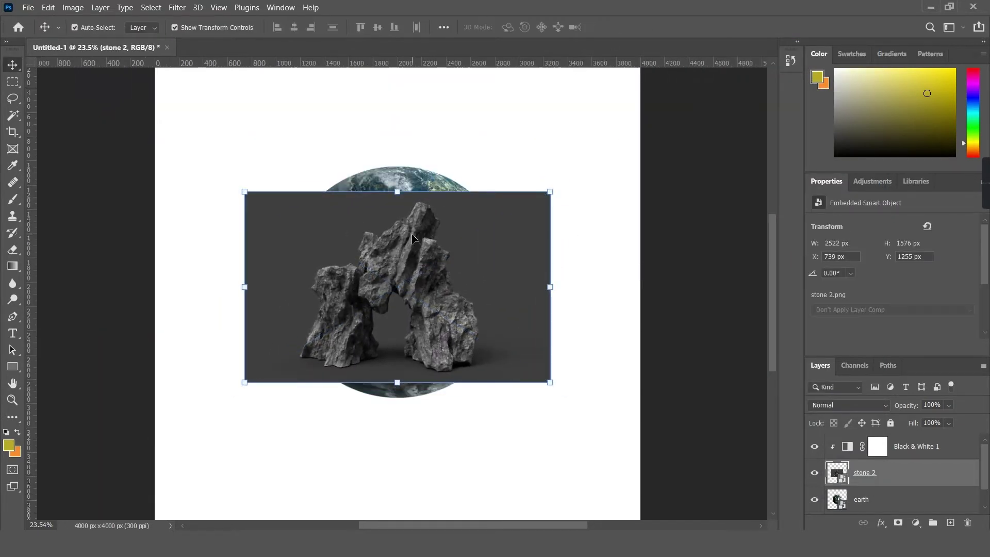
# Mask out stone 2's grey background and clip the Black & White adjustment below it
pyautogui.press('w')
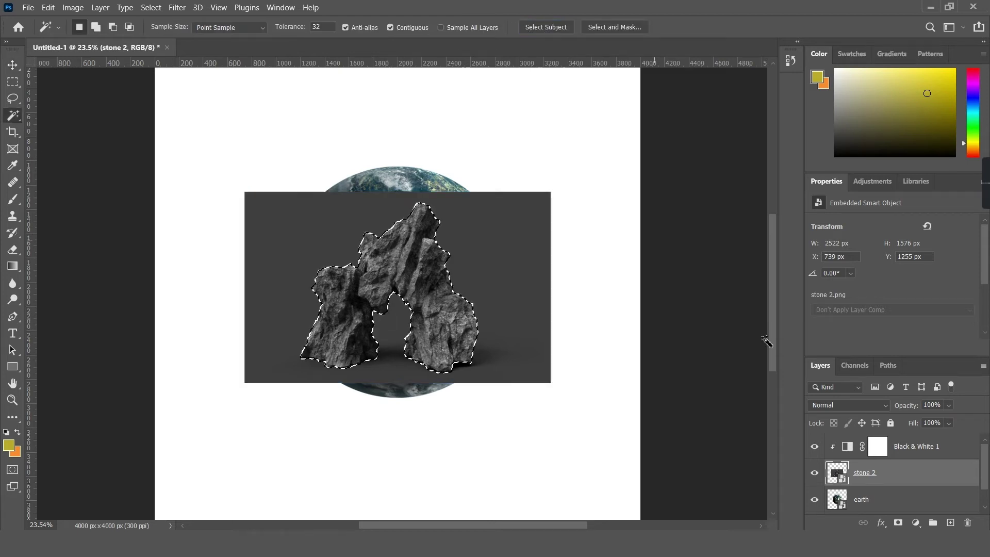
pyautogui.click(898, 523)
pyautogui.press('v')
pyautogui.moveTo(940, 443); pyautogui.dragTo(951, 474)
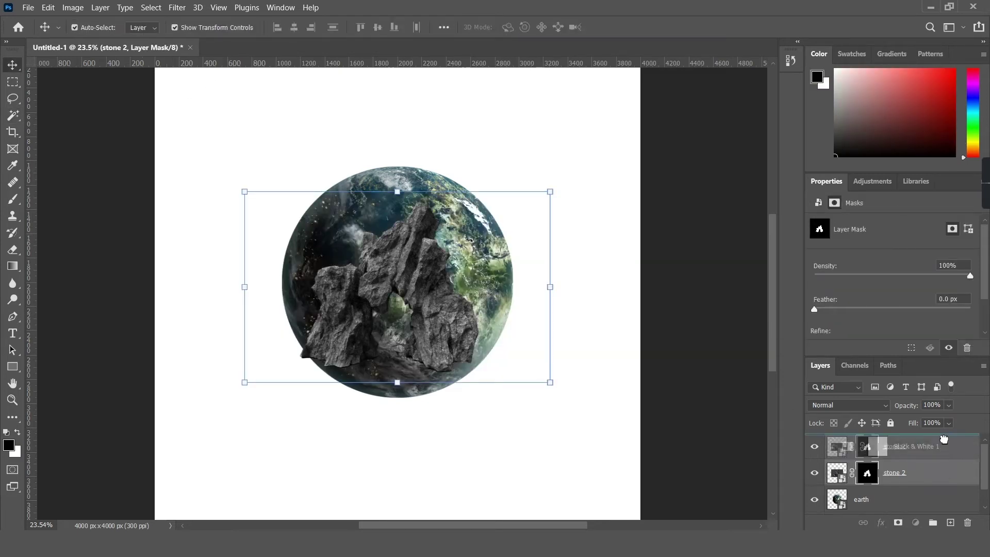
pyautogui.rightClick(952, 473)
pyautogui.click(848, 235)
# Move the rock arch onto the top of the earth, widened and enlarged
pyautogui.moveTo(432, 315); pyautogui.dragTo(429, 242)
pyautogui.hotkey('ctrl', 't')
pyautogui.moveTo(530, 216); pyautogui.dragTo(641, 216)
pyautogui.moveTo(523, 268); pyautogui.dragTo(505, 253)
pyautogui.press('Return')
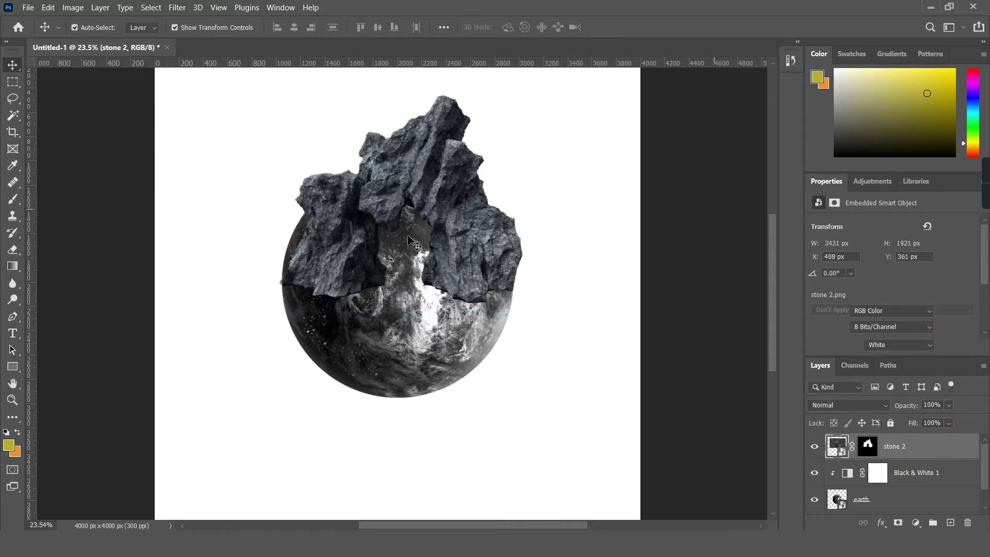
# Nudge the rock arch slightly right and narrow it a little
pyautogui.scroll(3, 355, 245)
pyautogui.scroll(1, 355, 245)
pyautogui.scroll(1, 225, 300)
pyautogui.moveTo(242, 281); pyautogui.dragTo(268, 283)
pyautogui.scroll(-1, 290, 316)
pyautogui.scroll(-2, 290, 316)
pyautogui.scroll(1, 658, 225)
pyautogui.hotkey('ctrl', 't')
pyautogui.moveTo(659, 228); pyautogui.dragTo(654, 229)
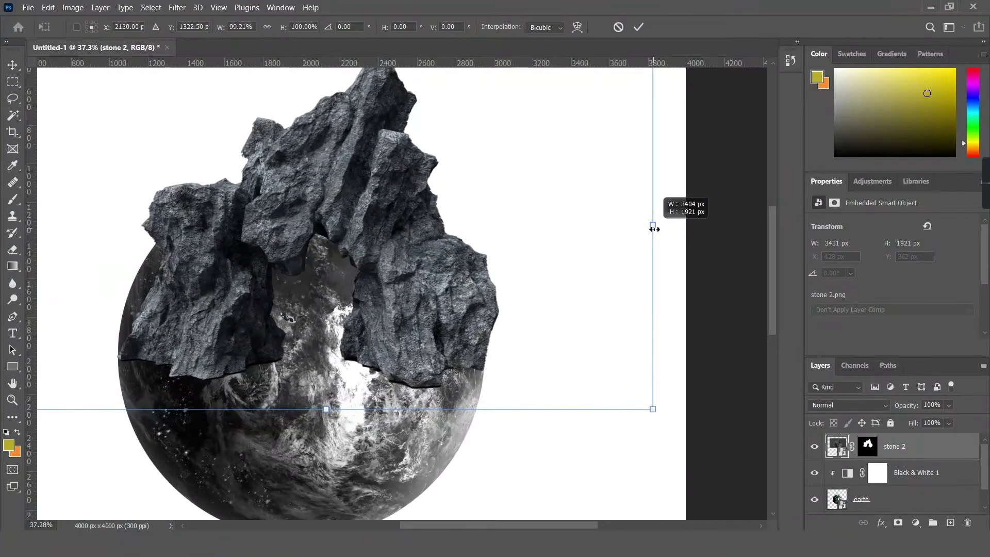
pyautogui.click(640, 27)
pyautogui.scroll(-2, 735, 246)
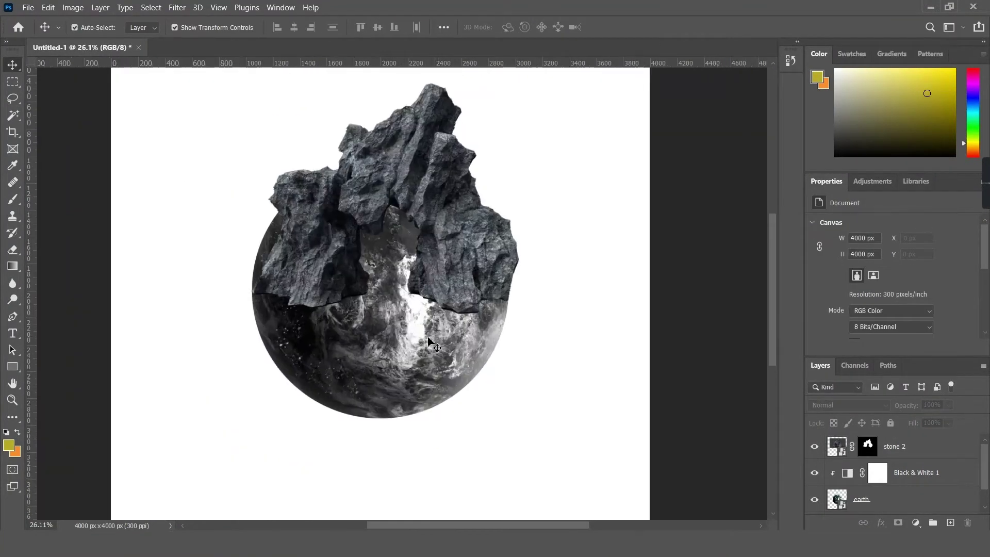
# Mask the earth layer, painting black between the rock pillars to reveal white background
pyautogui.click(432, 344)
pyautogui.click(898, 523)
pyautogui.press('b')
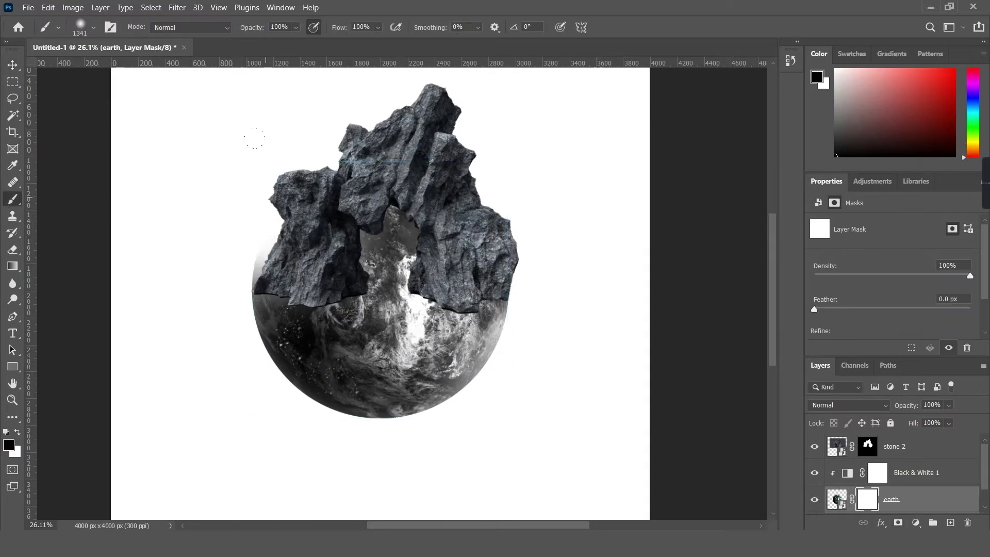
pyautogui.scroll(2, 276, 204)
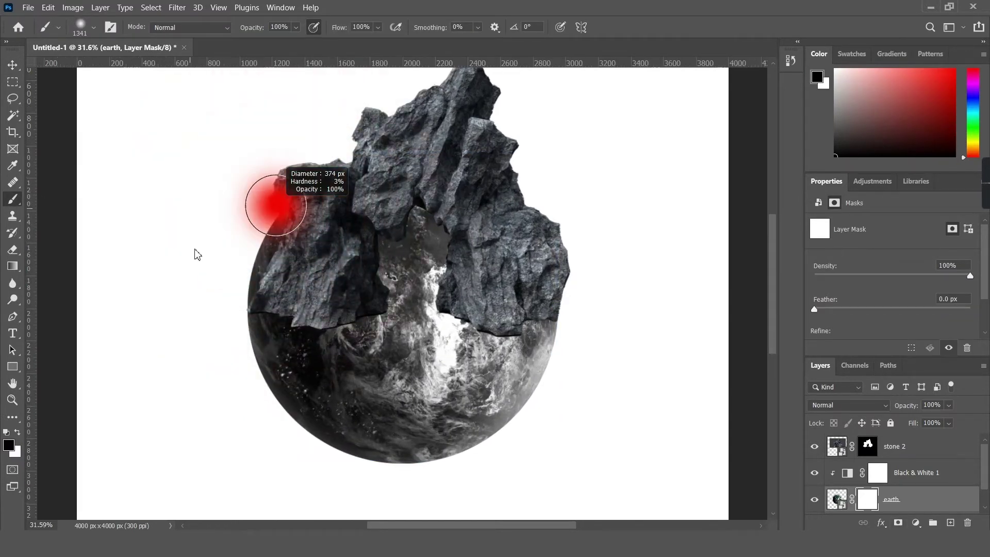
pyautogui.scroll(3, 193, 241)
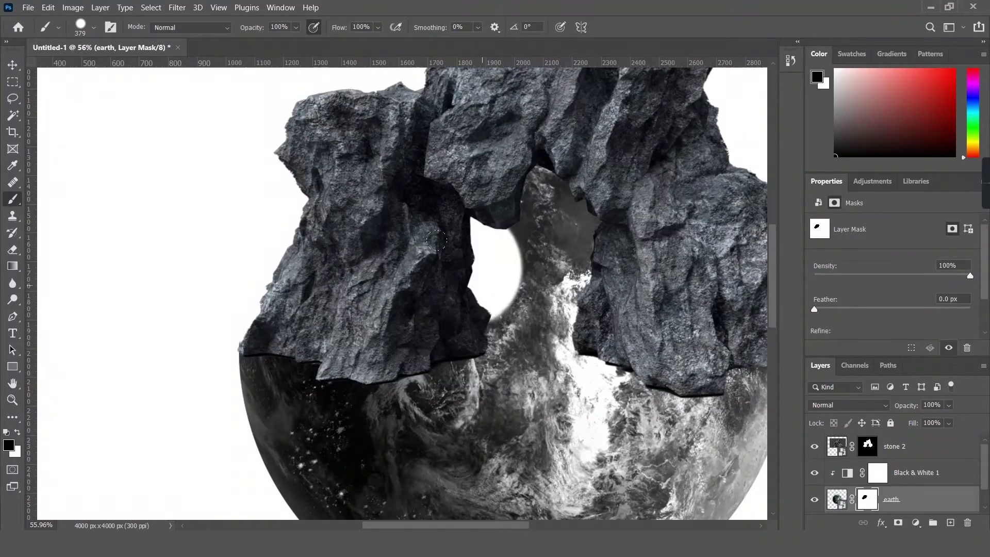
pyautogui.moveTo(485, 227); pyautogui.dragTo(577, 319)
pyautogui.moveTo(577, 227); pyautogui.dragTo(536, 206)
pyautogui.hscroll(3, 405, 181)
pyautogui.hscroll(2, 405, 180)
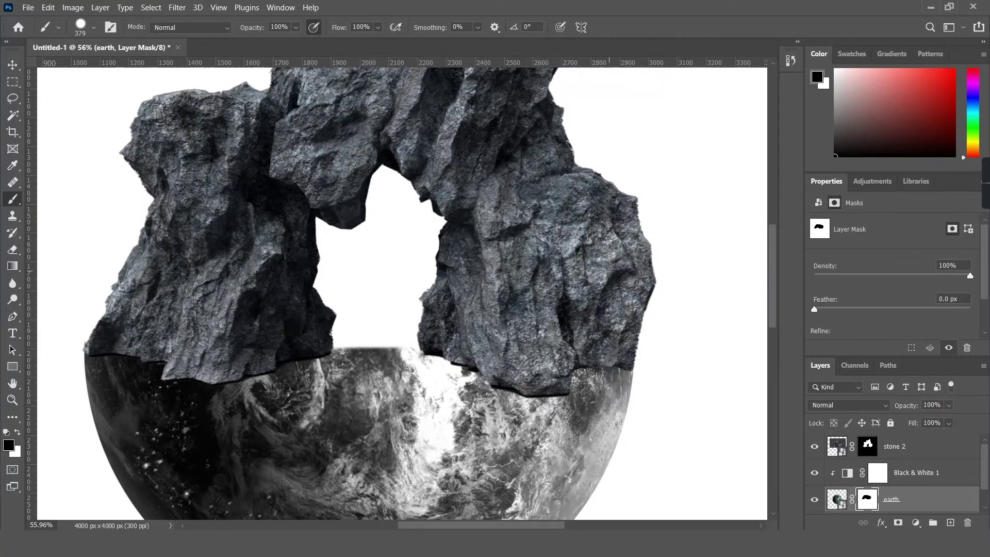
pyautogui.scroll(-4, 404, 160)
pyautogui.scroll(-2, 404, 160)
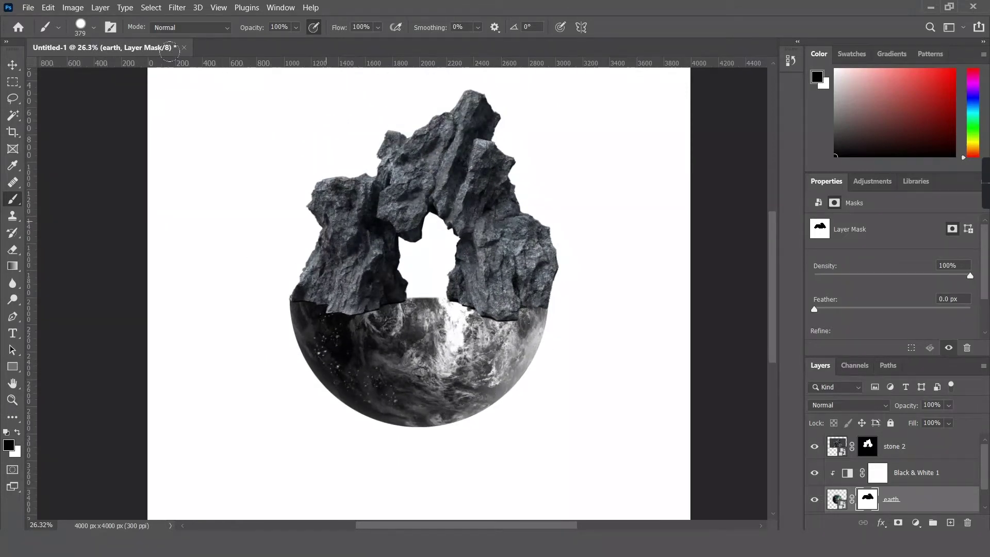
pyautogui.click(16, 65)
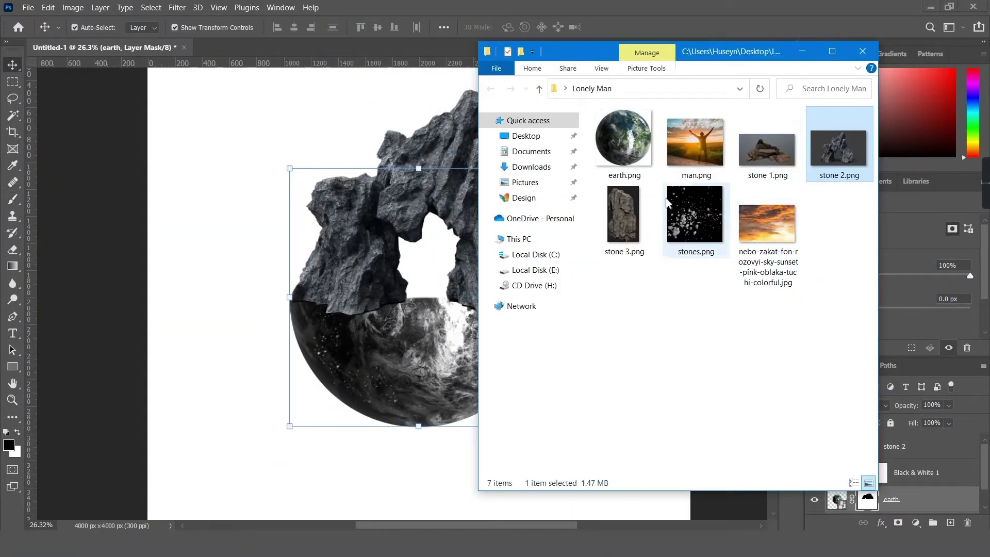
# Place stone 3.png and clip the Black & White adjustment to it
pyautogui.moveTo(844, 145); pyautogui.dragTo(467, 324)
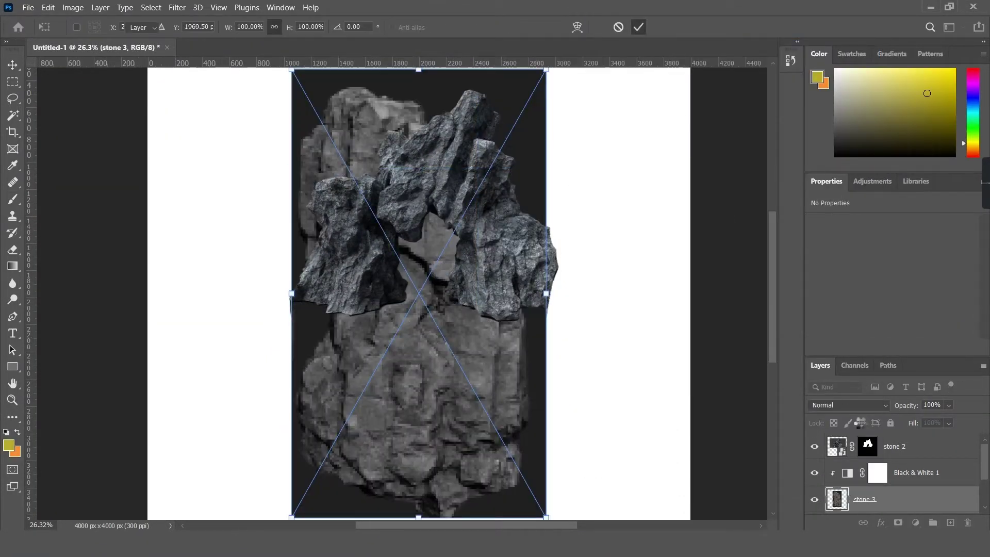
pyautogui.press('Return')
pyautogui.moveTo(920, 498); pyautogui.dragTo(930, 471)
pyautogui.click(944, 503)
pyautogui.rightClick(923, 499)
pyautogui.click(871, 235)
# Hide the stone 2 arch and mask out stone 3's dark background via Select Subject
pyautogui.click(815, 446)
pyautogui.click(872, 472)
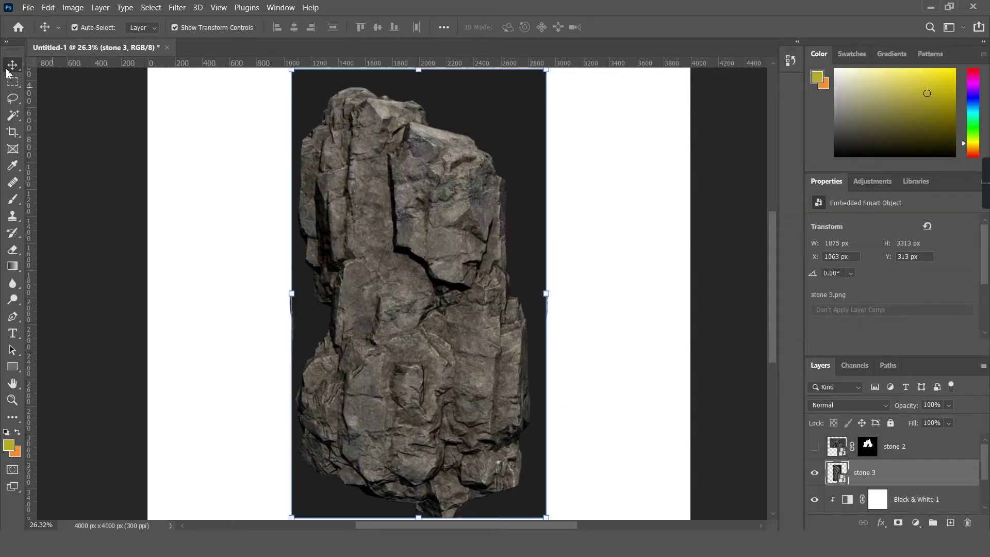
pyautogui.click(13, 114)
pyautogui.scroll(-2, 337, 235)
pyautogui.click(541, 27)
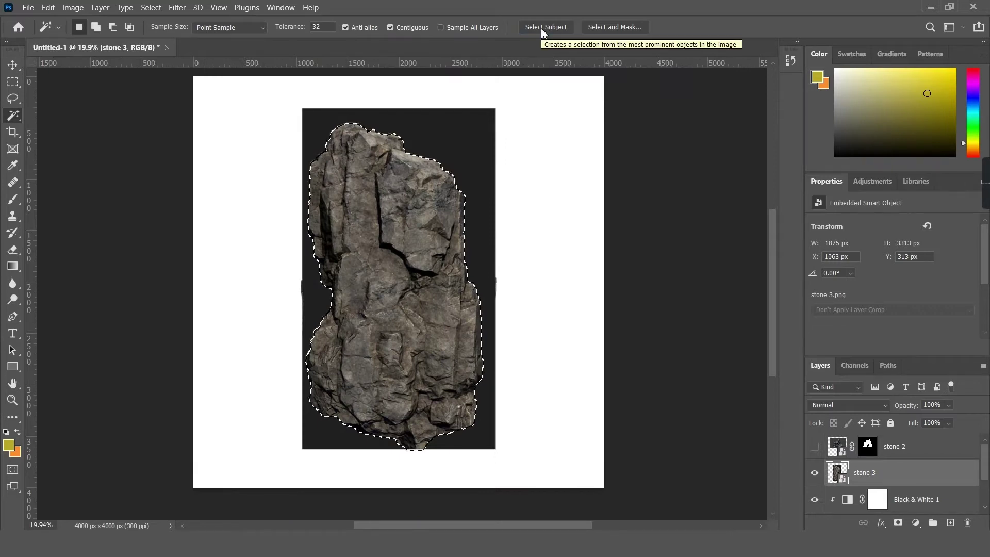
pyautogui.click(900, 523)
# Convert the stone 2 layer into a Smart Object
pyautogui.rightClick(923, 478)
pyautogui.click(813, 119)
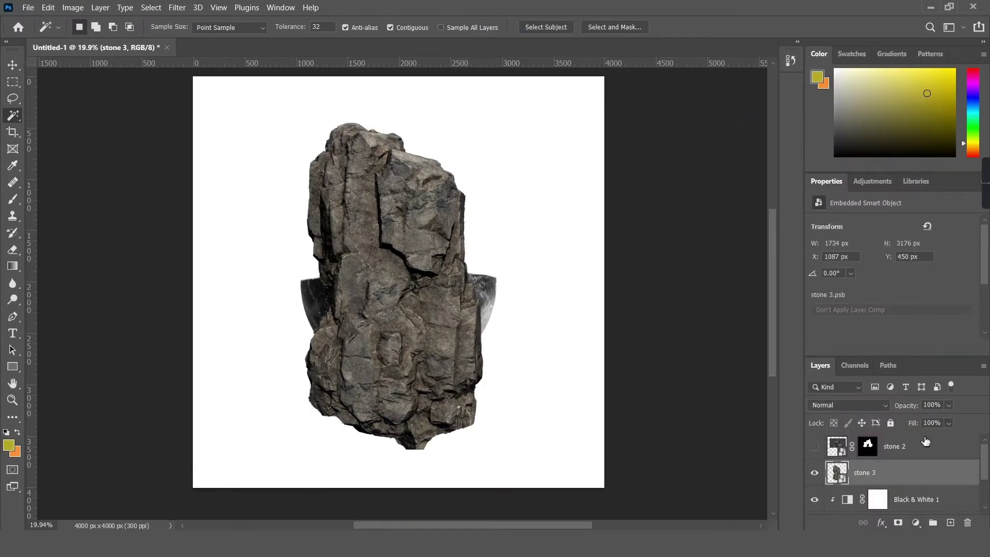
pyautogui.rightClick(925, 441)
pyautogui.click(863, 127)
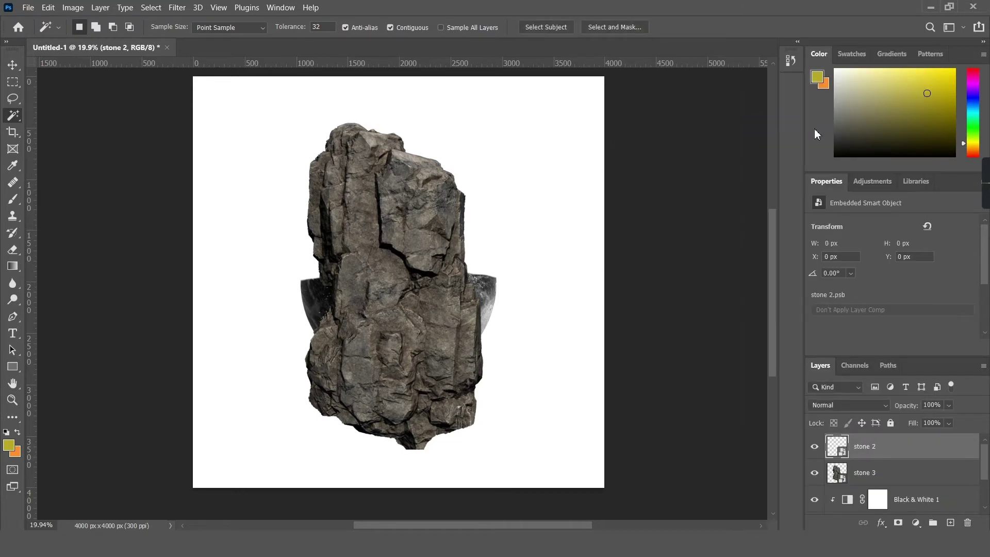
# Rotate the stone 3 rock 90° so it lies horizontally
pyautogui.press('v')
pyautogui.click(408, 145)
pyautogui.moveTo(495, 117); pyautogui.dragTo(519, 333)
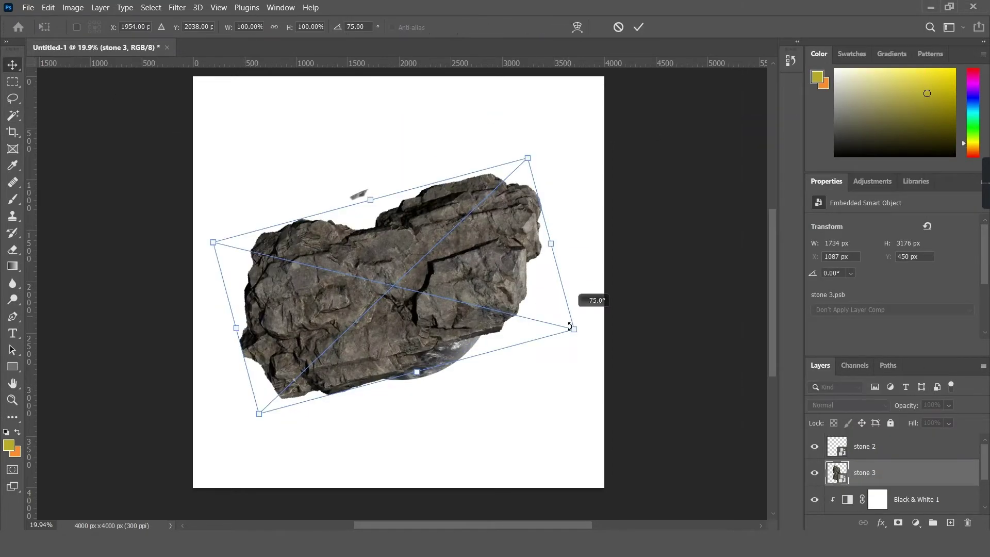
pyautogui.click(639, 26)
# Clip stone 3 to the half-sphere below and narrow the rock slab horizontally
pyautogui.rightClick(928, 472)
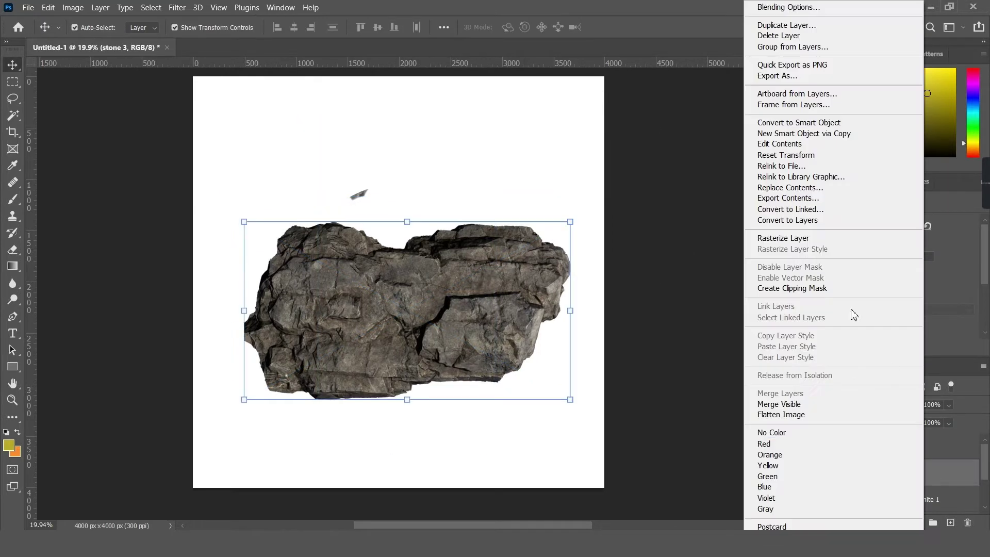
pyautogui.click(804, 287)
pyautogui.scroll(1, 437, 324)
pyautogui.hotkey('ctrl', 't')
pyautogui.moveTo(603, 311); pyautogui.dragTo(477, 311)
pyautogui.click(638, 27)
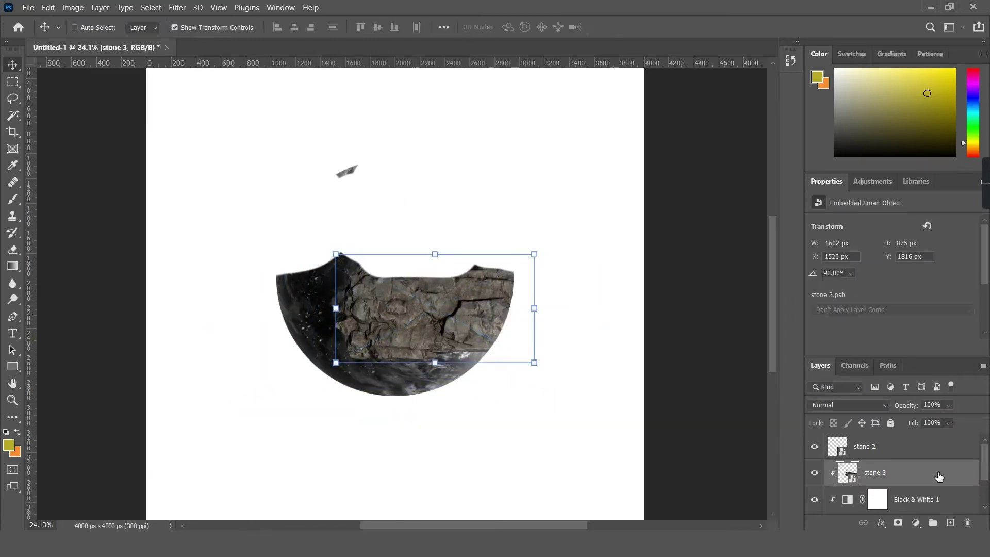
# Duplicate stone 3 and stretch the copy wider to the left
pyautogui.hotkey('ctrl', 'j')
pyautogui.keyDown('ctrl'); pyautogui.click(917, 476); pyautogui.keyUp('ctrl')
pyautogui.keyDown('ctrl'); pyautogui.click(913, 480); pyautogui.keyUp('ctrl')
pyautogui.hotkey('ctrl', 't')
pyautogui.moveTo(332, 309); pyautogui.dragTo(241, 308)
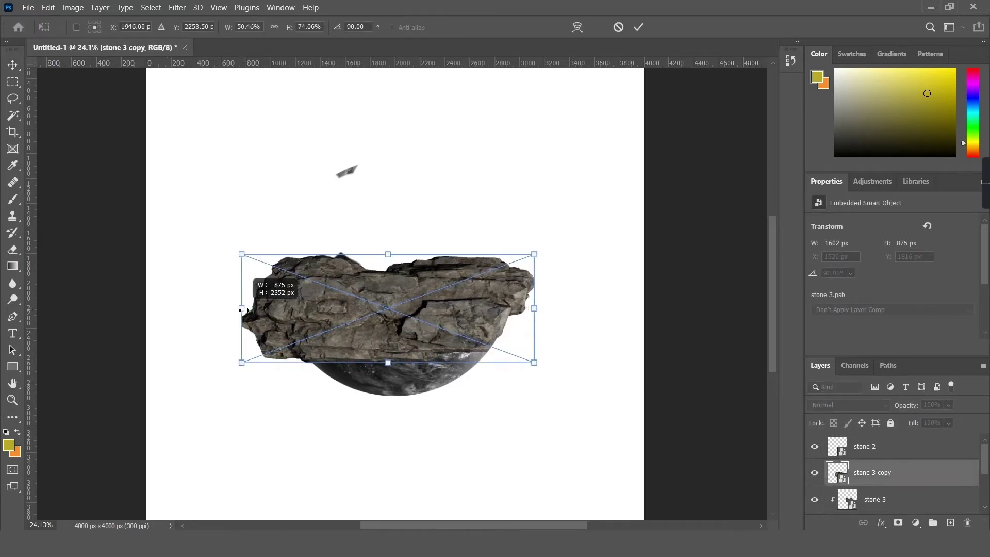
pyautogui.press('Return')
# Add a layer mask to stone 3 copy and try a circular selection of the sphere
pyautogui.scroll(-2, 893, 490)
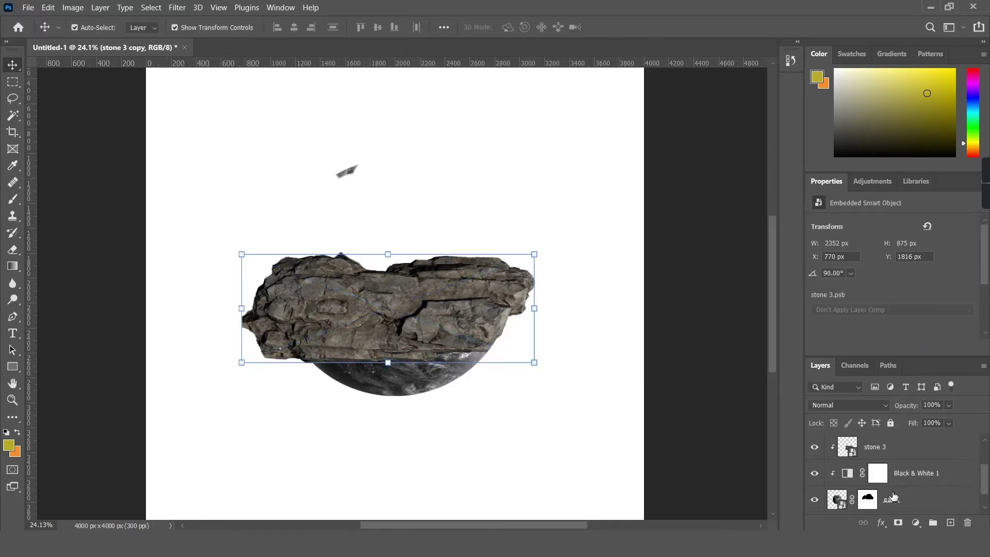
pyautogui.scroll(2, 868, 486)
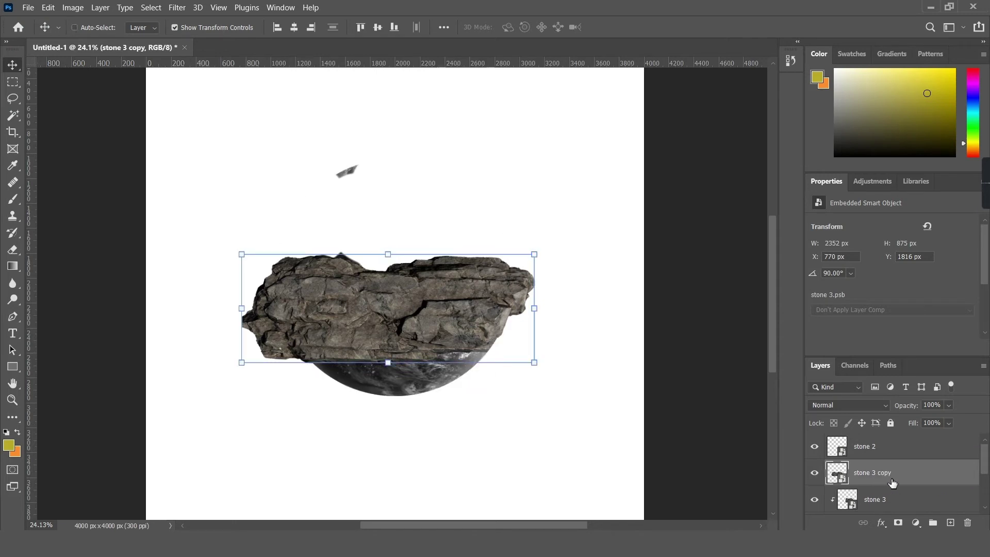
pyautogui.click(898, 523)
pyautogui.keyDown('ctrl'); pyautogui.click(847, 499); pyautogui.keyUp('ctrl')
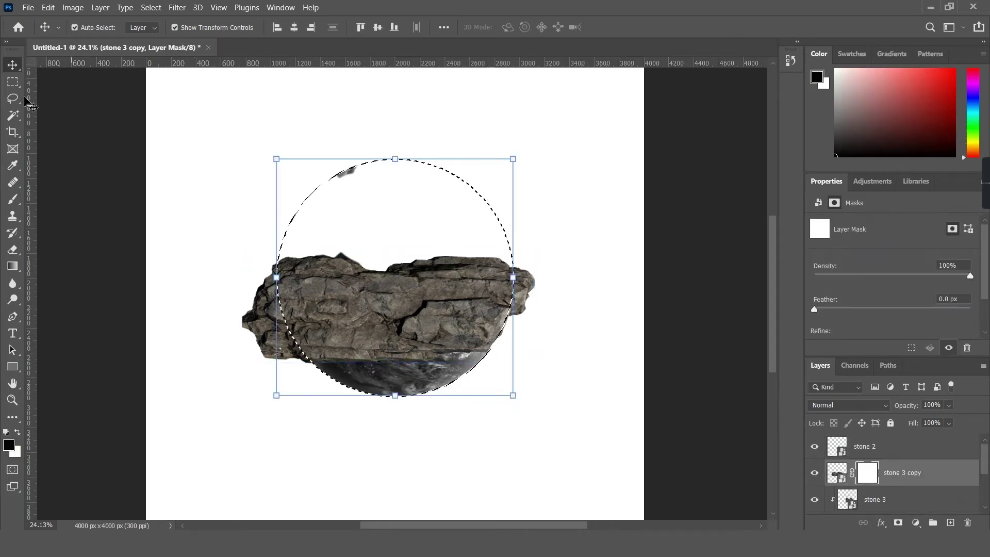
pyautogui.press('m')
pyautogui.rightClick(177, 95)
pyautogui.press('Escape')
pyautogui.press('b')
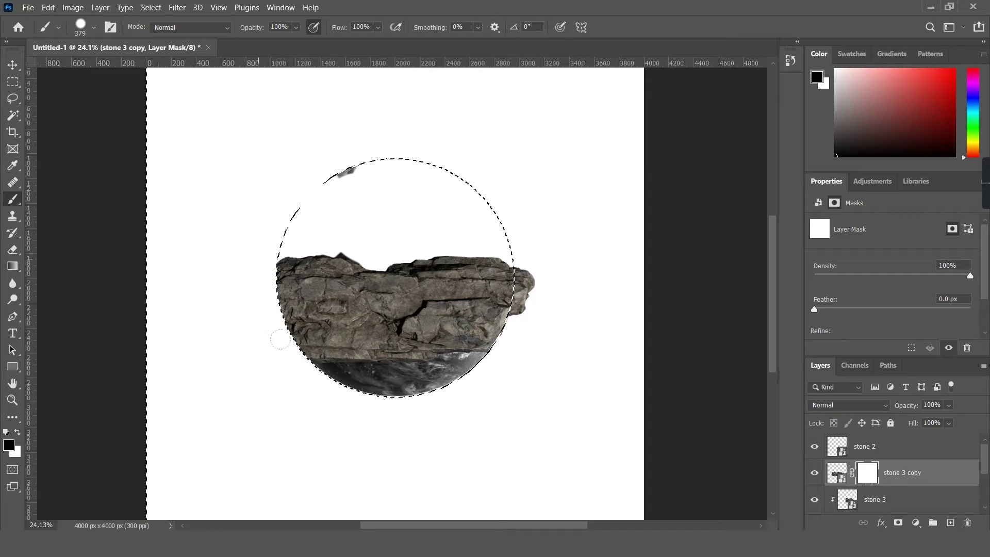
pyautogui.click(13, 82)
pyautogui.rightClick(234, 110)
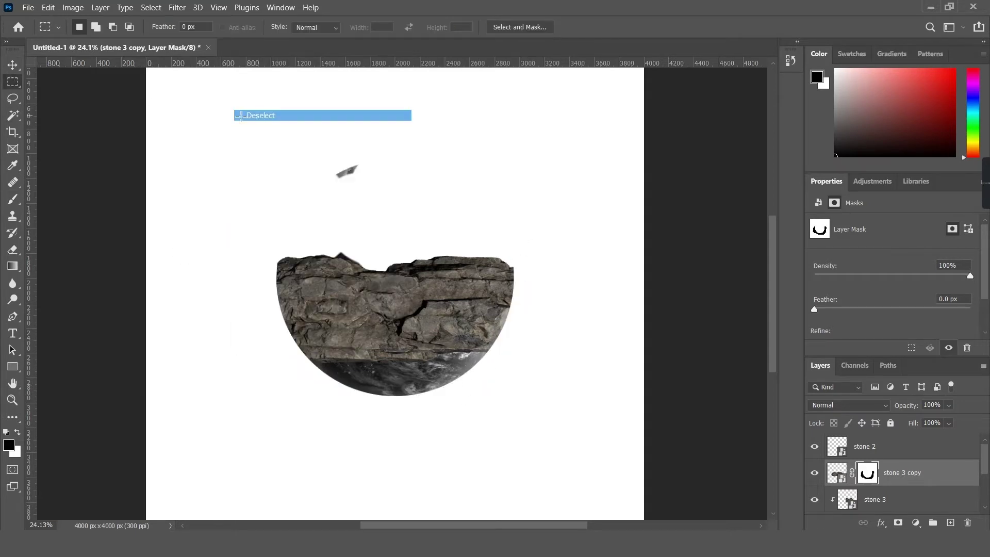
# Make the stone 2 arch visible again and reselect the stone 3 copy layer
pyautogui.click(13, 199)
pyautogui.scroll(-1, 876, 480)
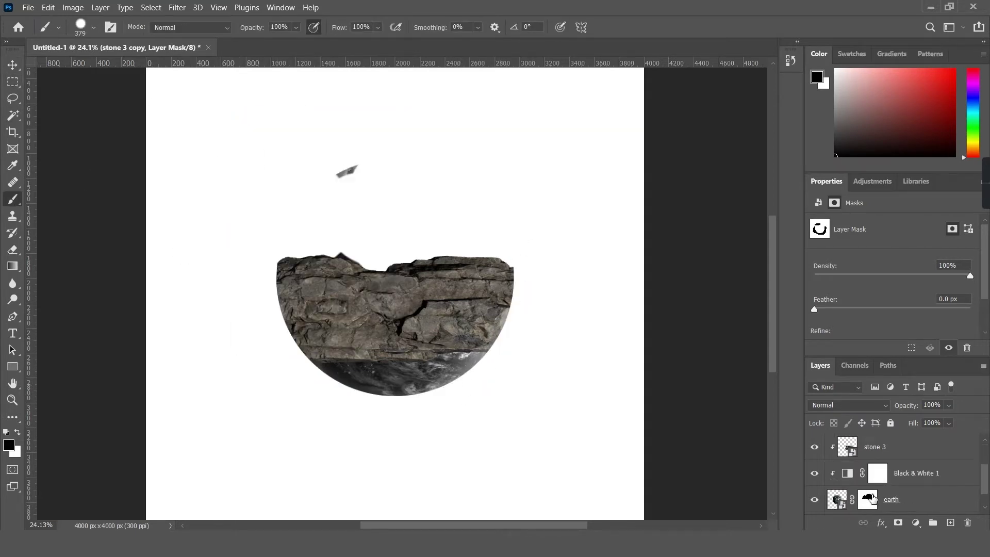
pyautogui.scroll(2, 841, 485)
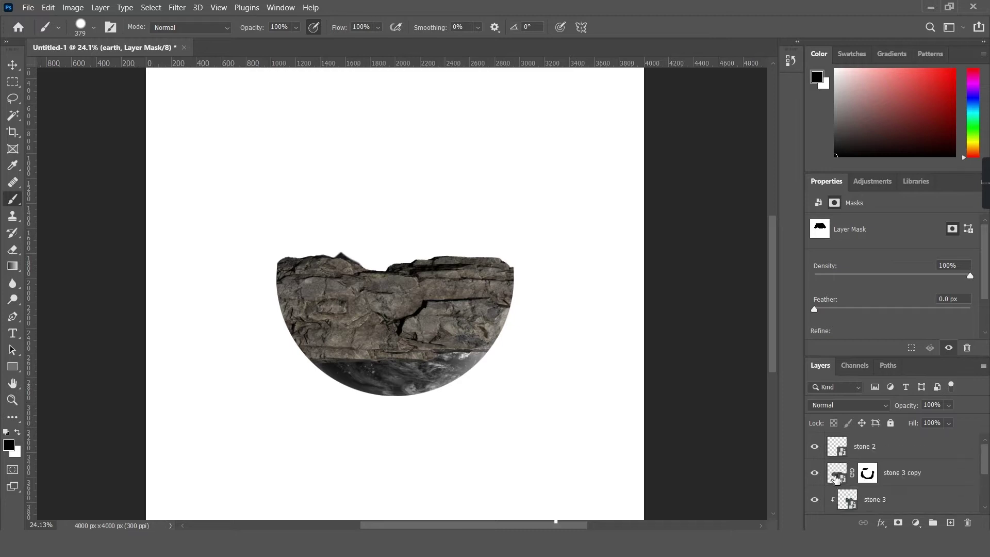
pyautogui.click(812, 449)
pyautogui.scroll(-1, 382, 287)
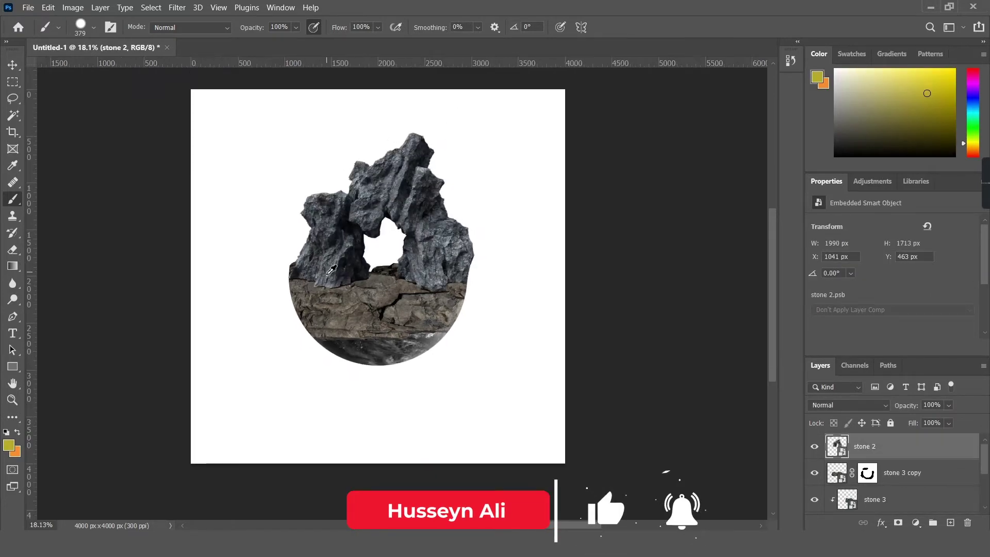
pyautogui.scroll(2, 382, 286)
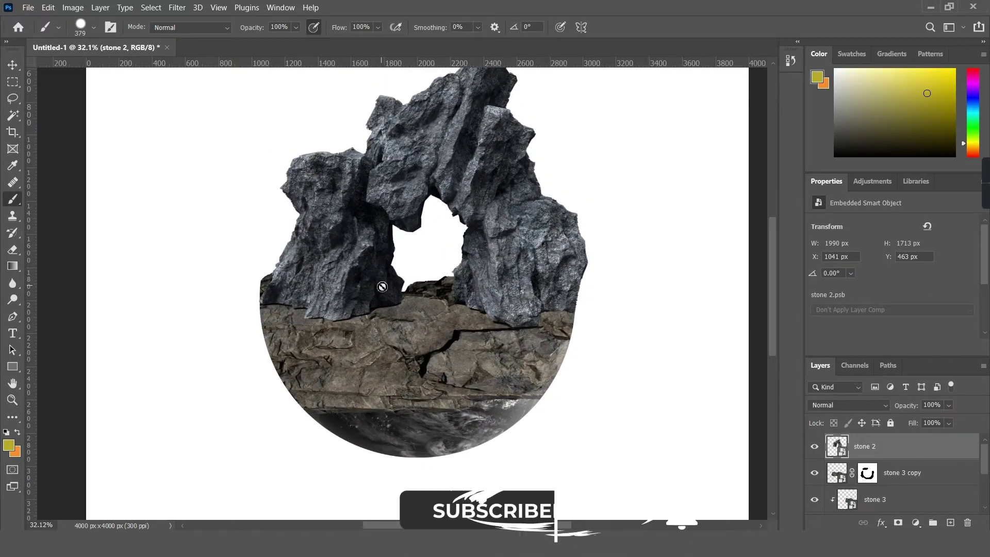
pyautogui.keyDown('alt'); pyautogui.scroll(-1, 407, 309); pyautogui.keyUp('alt')
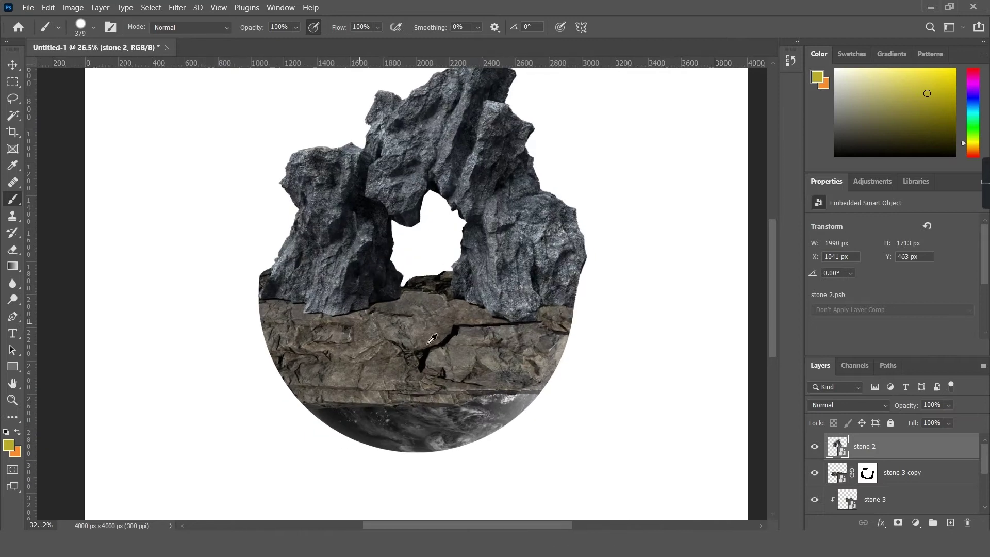
pyautogui.click(923, 478)
pyautogui.rightClick(880, 476)
# Delete stone 3 copy's layer mask and enlarge the slab across the canvas
pyautogui.scroll(-2, 494, 310)
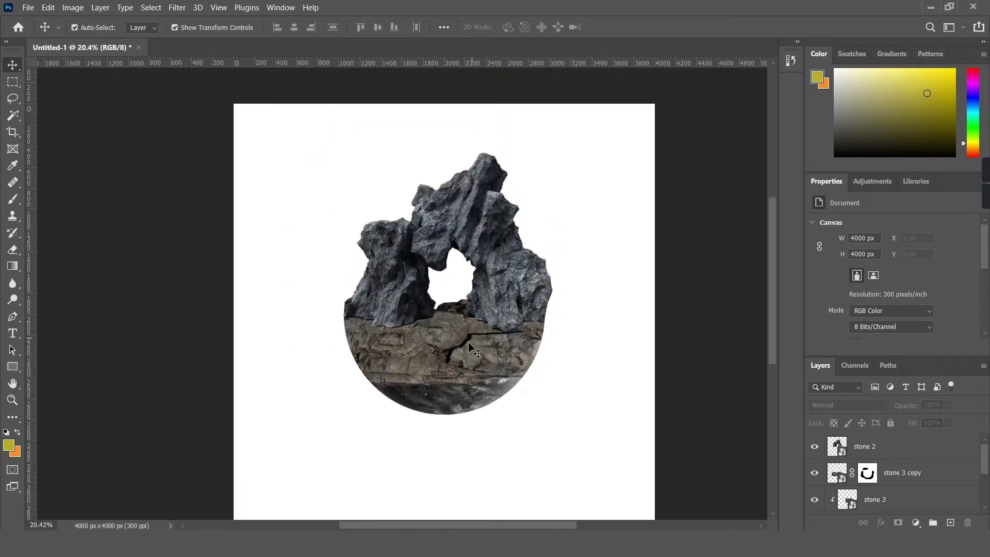
pyautogui.click(903, 472)
pyautogui.click(877, 447)
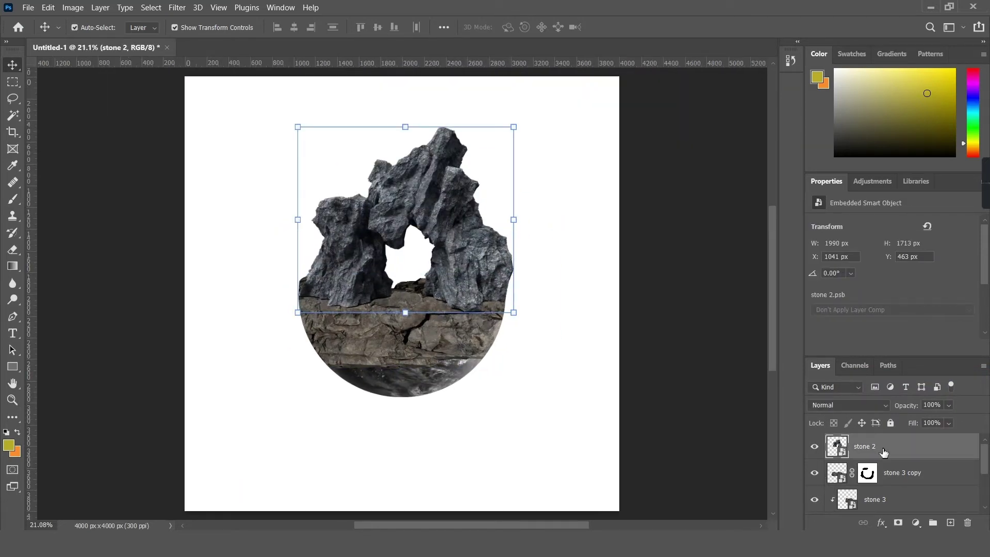
pyautogui.click(900, 474)
pyautogui.rightClick(869, 474)
pyautogui.click(890, 375)
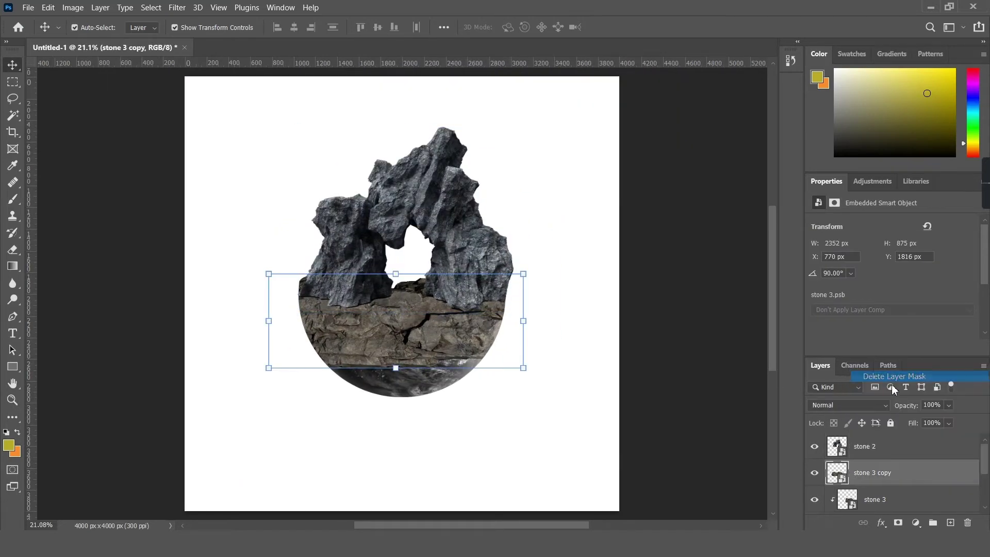
pyautogui.hotkey('ctrl', 't')
pyautogui.moveTo(396, 368); pyautogui.dragTo(401, 435)
pyautogui.moveTo(199, 354); pyautogui.dragTo(176, 354)
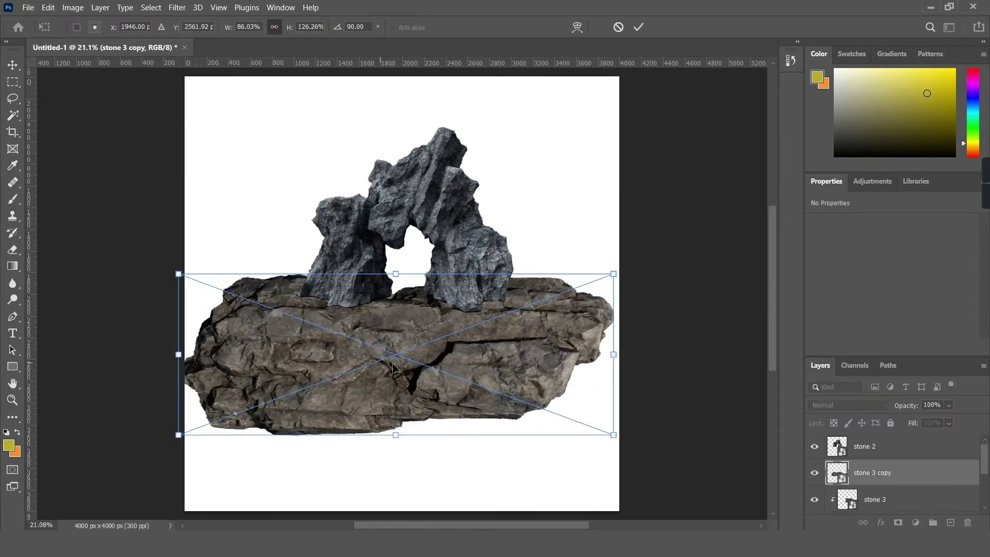
pyautogui.moveTo(597, 355); pyautogui.dragTo(640, 355)
pyautogui.click(638, 27)
# Clip stone 3 copy to the sphere beneath stone 3, moved to the bottom and flipped vertically
pyautogui.rightClick(900, 472)
pyautogui.click(872, 288)
pyautogui.scroll(-1, 401, 365)
pyautogui.scroll(1, 401, 365)
pyautogui.moveTo(908, 473)
pyautogui.mouseDown()
pyautogui.moveTo(934, 429)
pyautogui.moveTo(923, 487)
pyautogui.mouseUp()
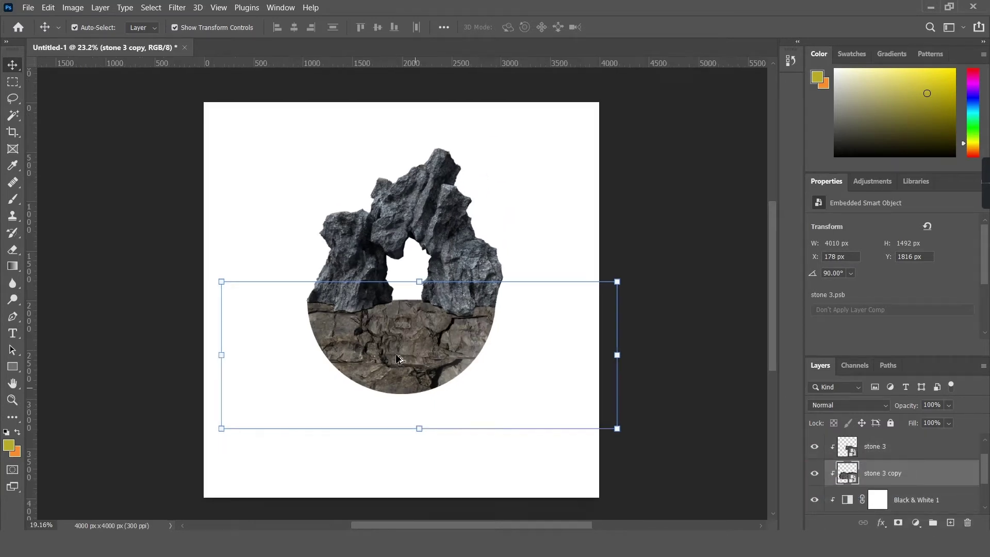
pyautogui.moveTo(428, 270)
pyautogui.mouseDown()
pyautogui.moveTo(412, 378)
pyautogui.moveTo(452, 370)
pyautogui.mouseUp()
pyautogui.rightClick(453, 370)
pyautogui.click(484, 363)
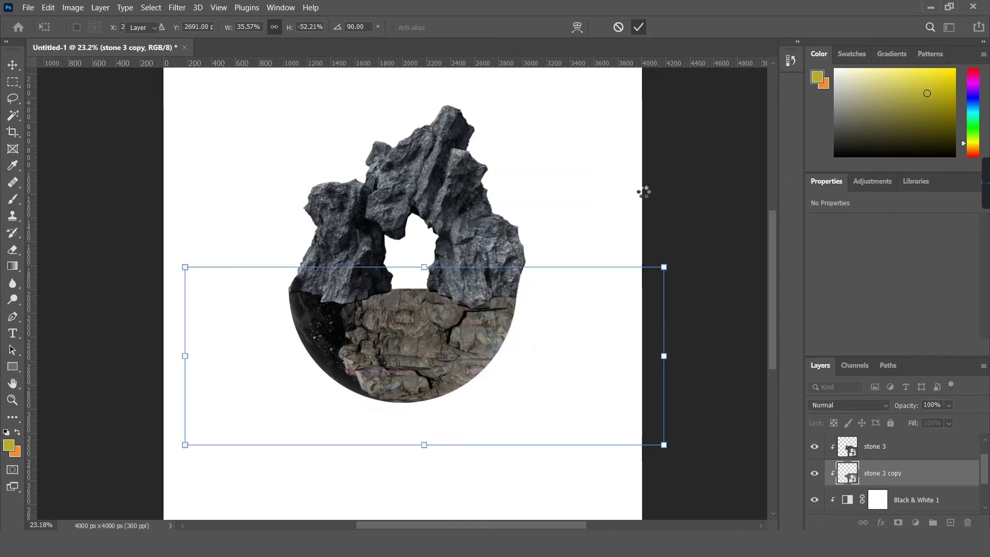
pyautogui.press('Return')
# Alt-drag a duplicate of the slab sideways to create stone 3 copy 2
pyautogui.scroll(3, 335, 337)
pyautogui.click(446, 423)
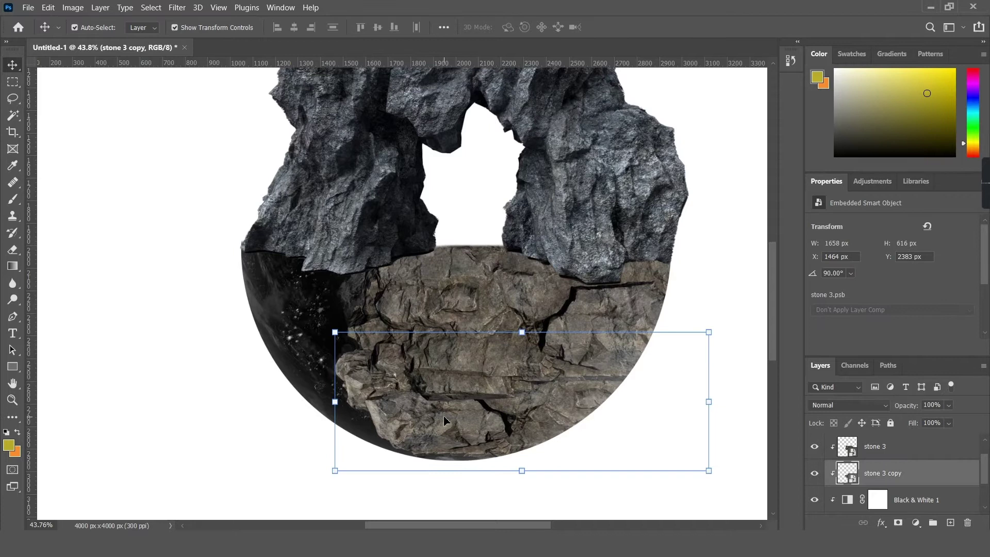
pyautogui.moveTo(414, 360); pyautogui.dragTo(338, 442)
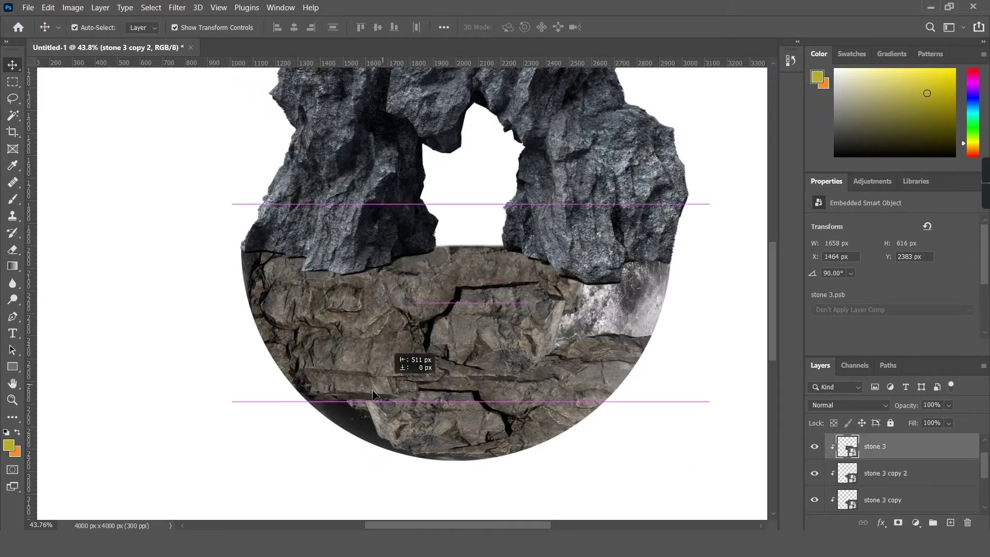
pyautogui.scroll(-2, 549, 377)
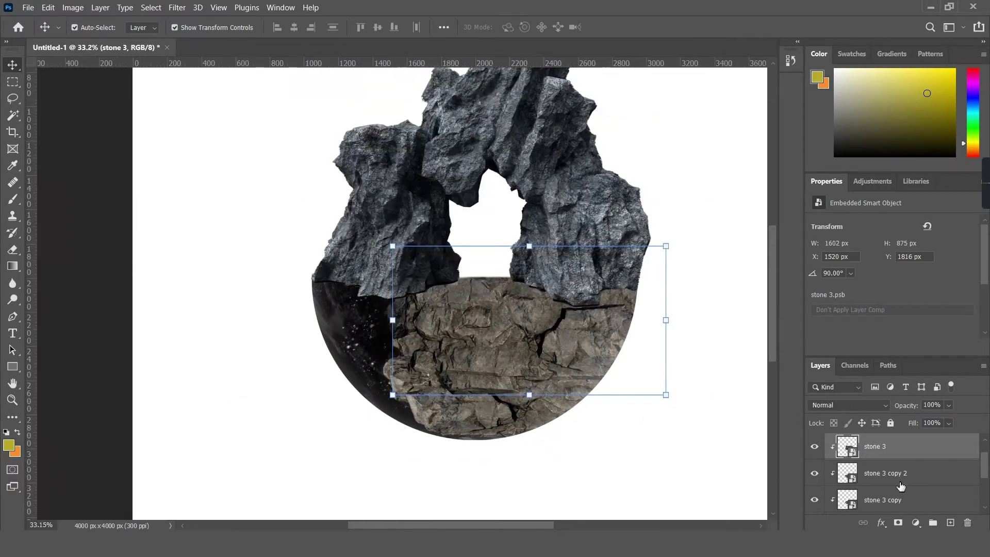
# Rotate stone 3 copy 2 about 141°, nearly double its width and shift it left
pyautogui.click(471, 388)
pyautogui.hotkey('ctrl', 't')
pyautogui.moveTo(471, 389); pyautogui.dragTo(334, 336)
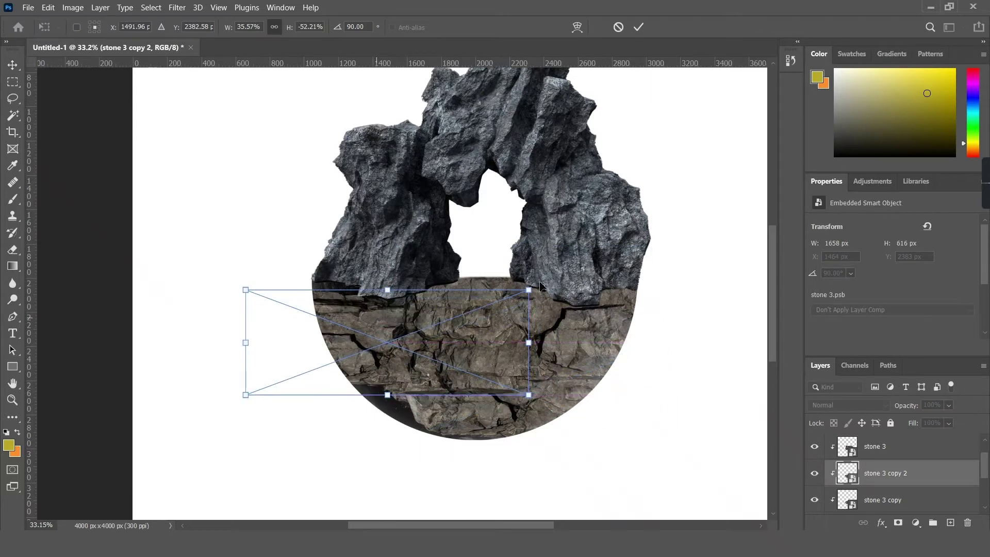
pyautogui.moveTo(538, 290); pyautogui.dragTo(525, 424)
pyautogui.moveTo(451, 385); pyautogui.dragTo(426, 386)
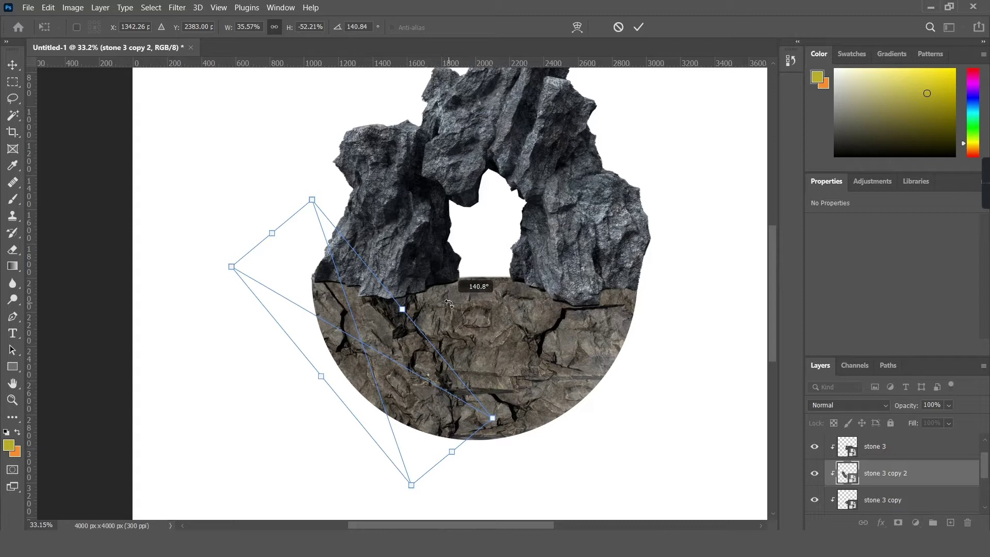
pyautogui.moveTo(426, 304); pyautogui.dragTo(442, 295)
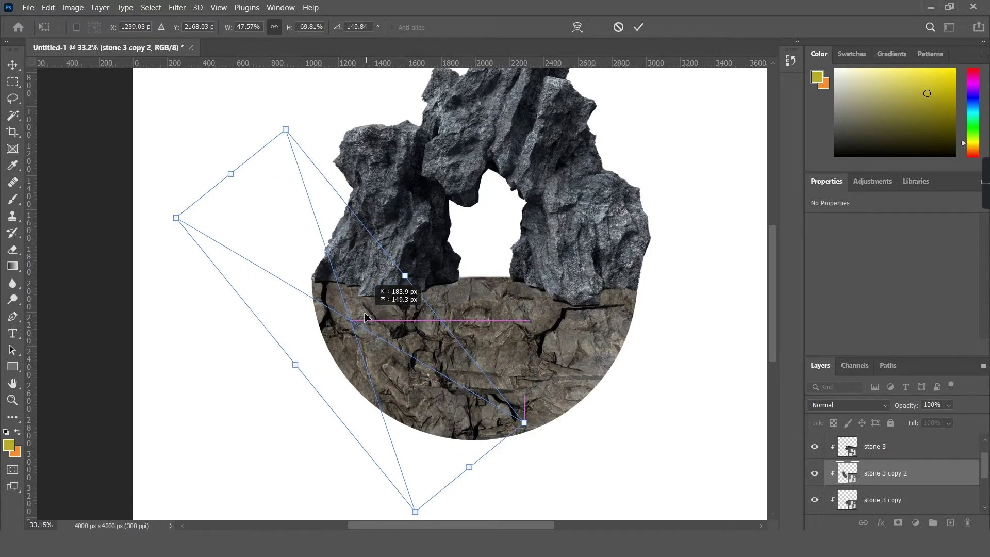
pyautogui.moveTo(382, 342); pyautogui.dragTo(332, 304)
pyautogui.moveTo(380, 248); pyautogui.dragTo(536, 232)
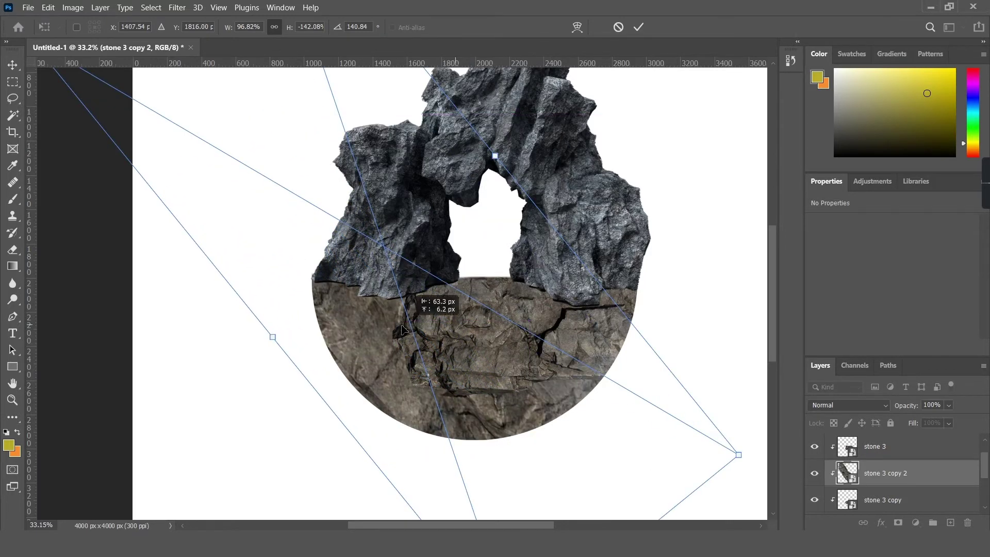
pyautogui.moveTo(458, 330); pyautogui.dragTo(399, 329)
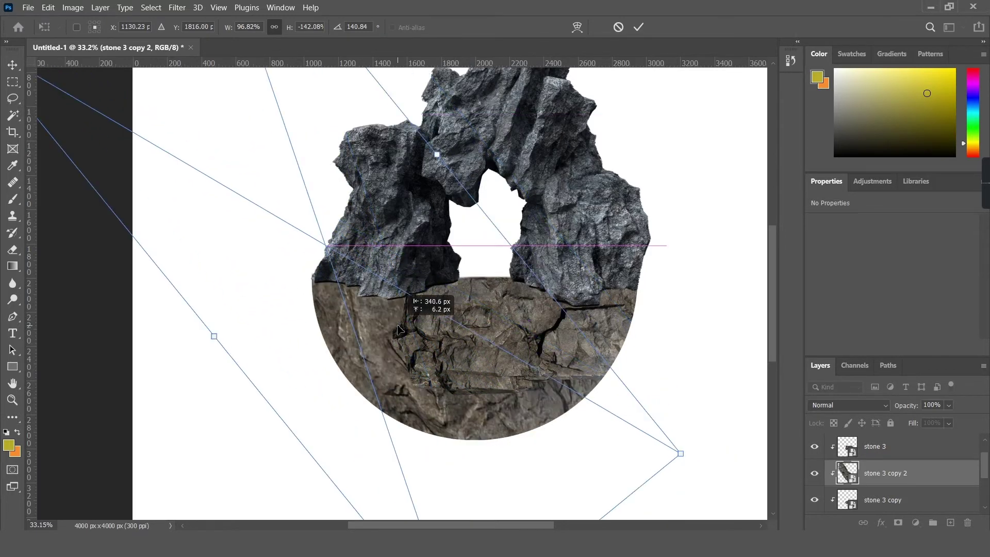
pyautogui.click(638, 26)
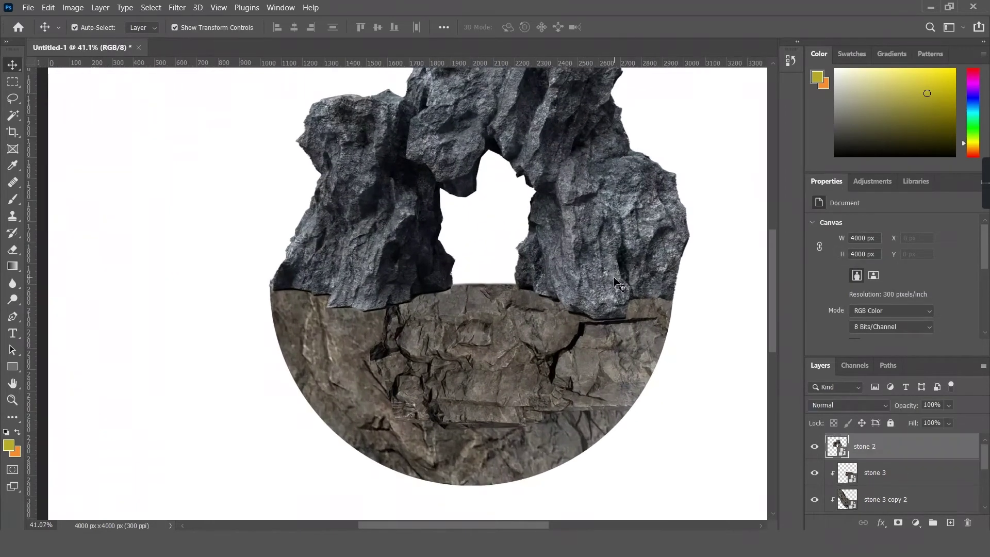
# Move the stone 2 arch rock down about 51 px and give it a layer mask, with a 242 px brush
pyautogui.click(617, 284)
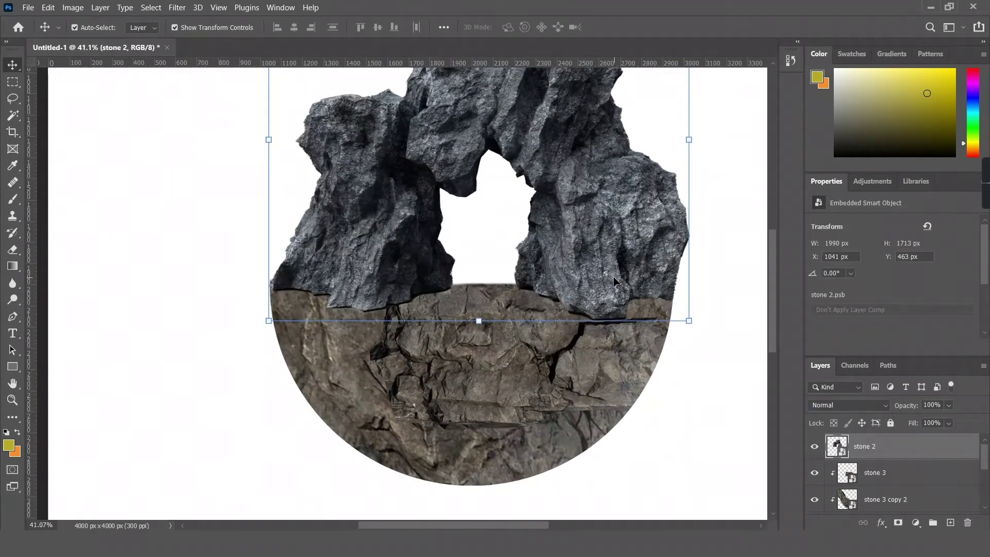
pyautogui.moveTo(613, 281); pyautogui.dragTo(611, 293)
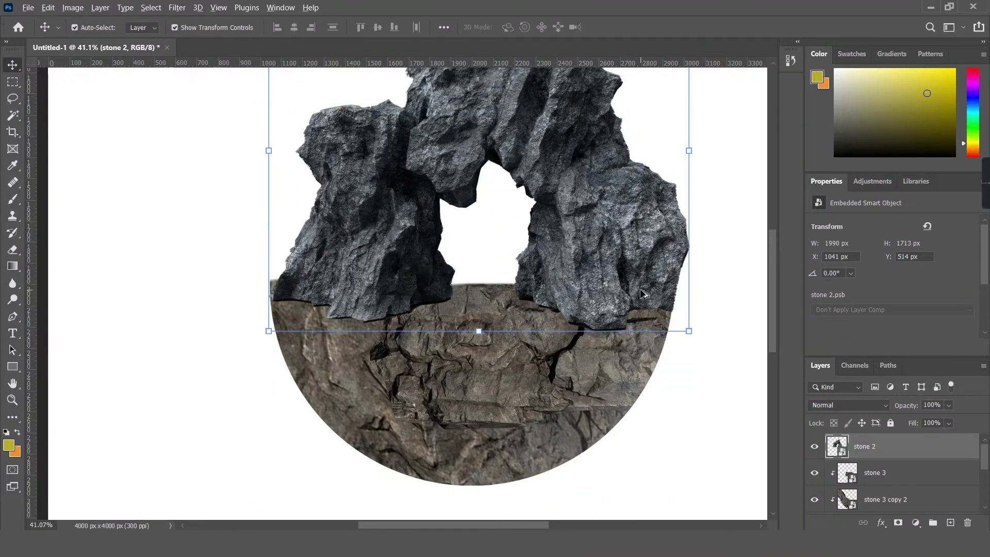
pyautogui.scroll(1, 643, 293)
pyautogui.click(898, 523)
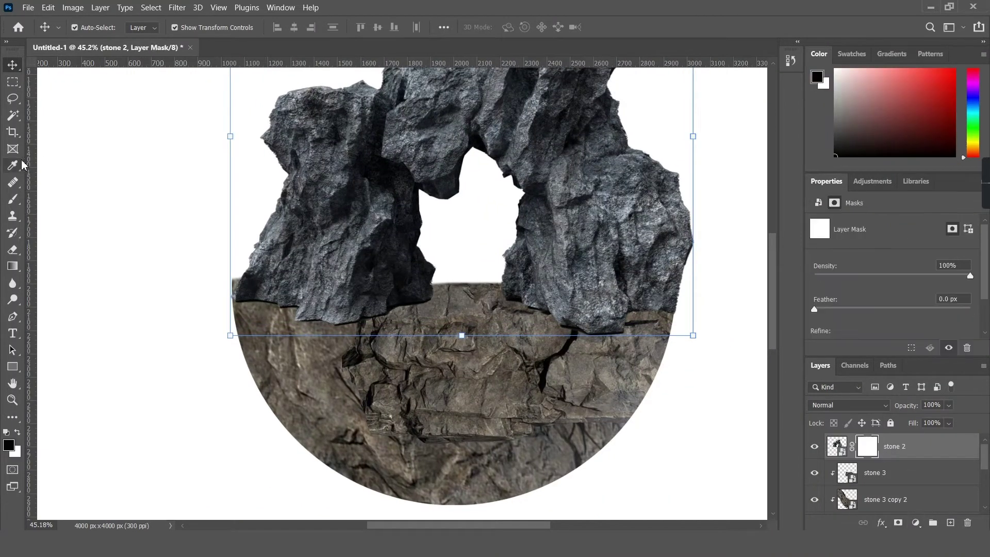
pyautogui.press('b')
pyautogui.scroll(5, 536, 335)
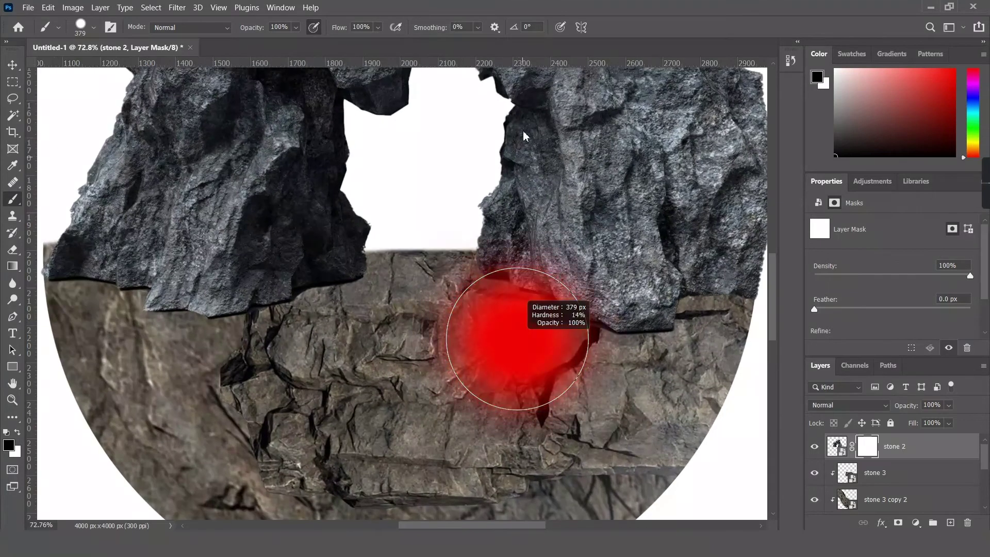
pyautogui.moveTo(517, 339); pyautogui.dragTo(455, 293)
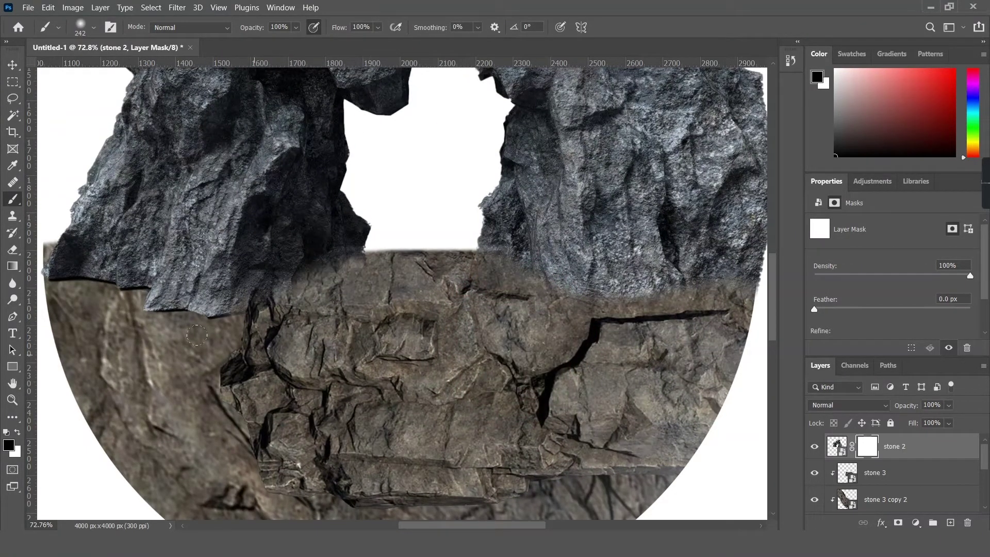
pyautogui.scroll(-3, 107, 265)
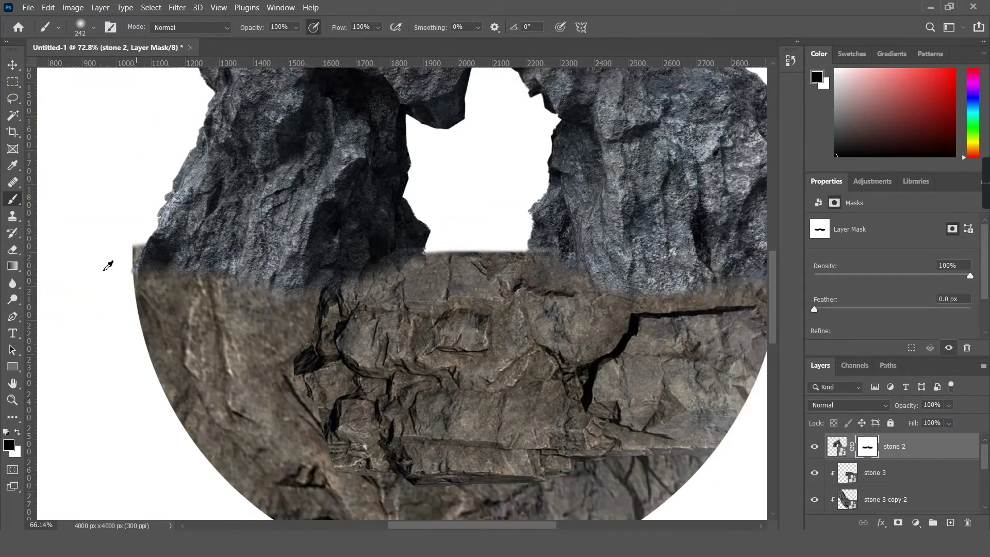
pyautogui.scroll(-3, 909, 496)
# Select the earth layer and reduce the brush size to about 78
pyautogui.click(909, 496)
pyautogui.scroll(10, 118, 247)
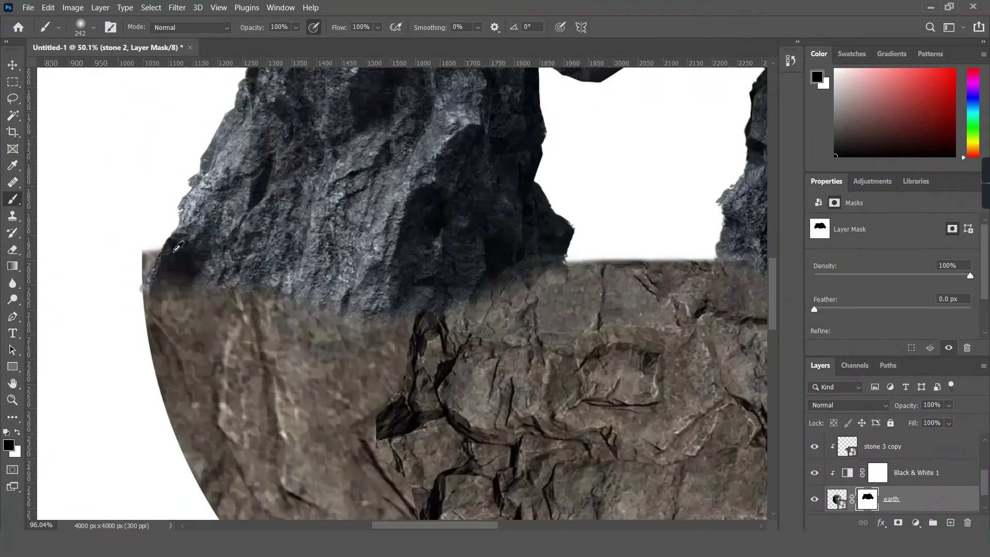
pyautogui.moveTo(188, 258); pyautogui.dragTo(133, 253)
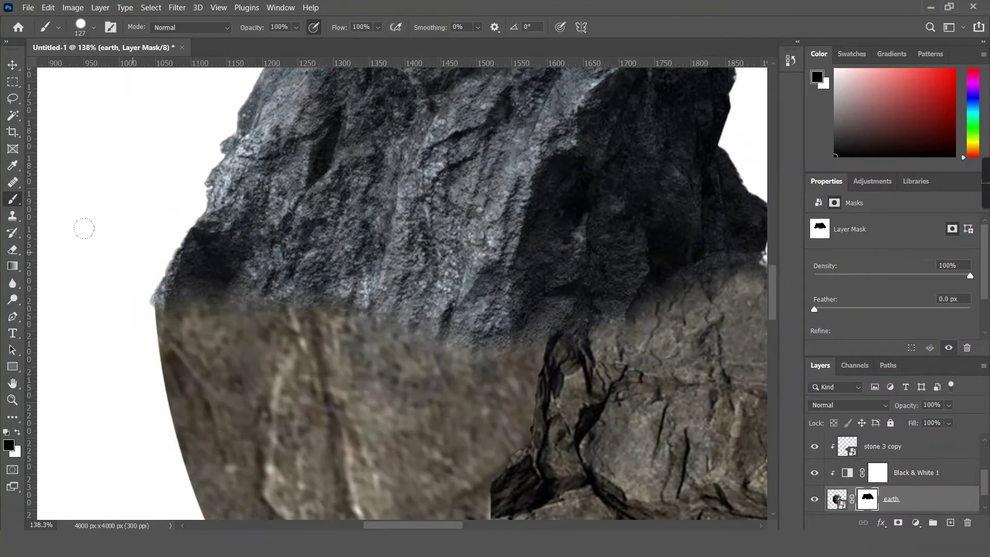
pyautogui.scroll(4, 119, 282)
pyautogui.moveTo(150, 258); pyautogui.dragTo(138, 202)
pyautogui.scroll(-15, 125, 272)
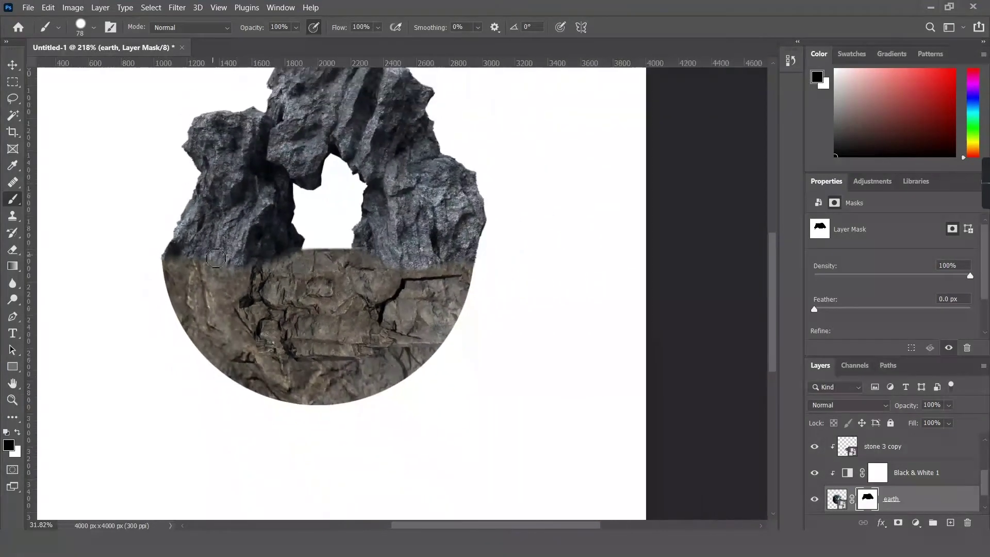
pyautogui.scroll(3, 908, 474)
pyautogui.scroll(-1, 921, 474)
pyautogui.scroll(2, 935, 474)
# Add a Black & White adjustment above stone 2 and drag stone 1.png into the composition
pyautogui.click(926, 446)
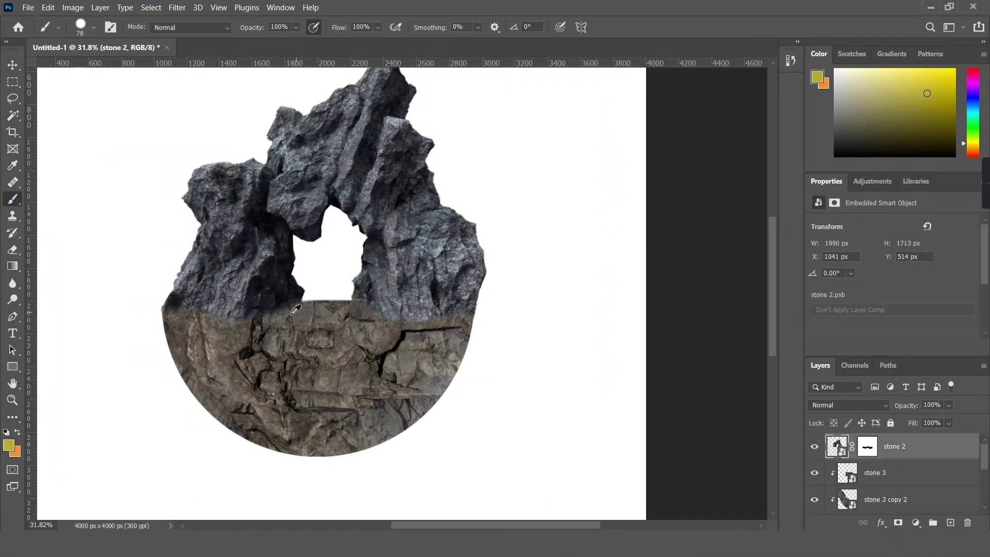
pyautogui.scroll(-3, 296, 309)
pyautogui.scroll(4, 294, 315)
pyautogui.scroll(-2, 289, 323)
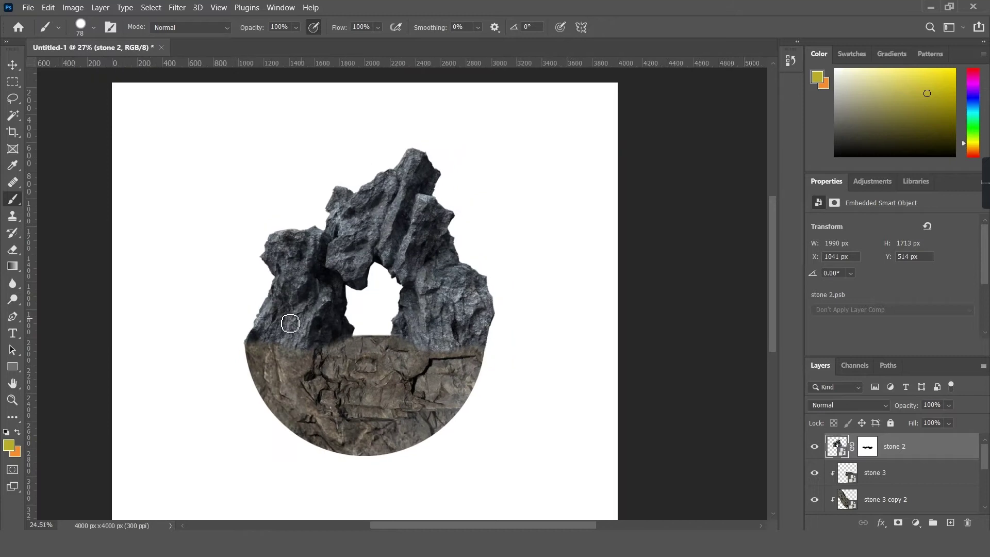
pyautogui.scroll(1, 289, 323)
pyautogui.click(915, 522)
pyautogui.click(907, 432)
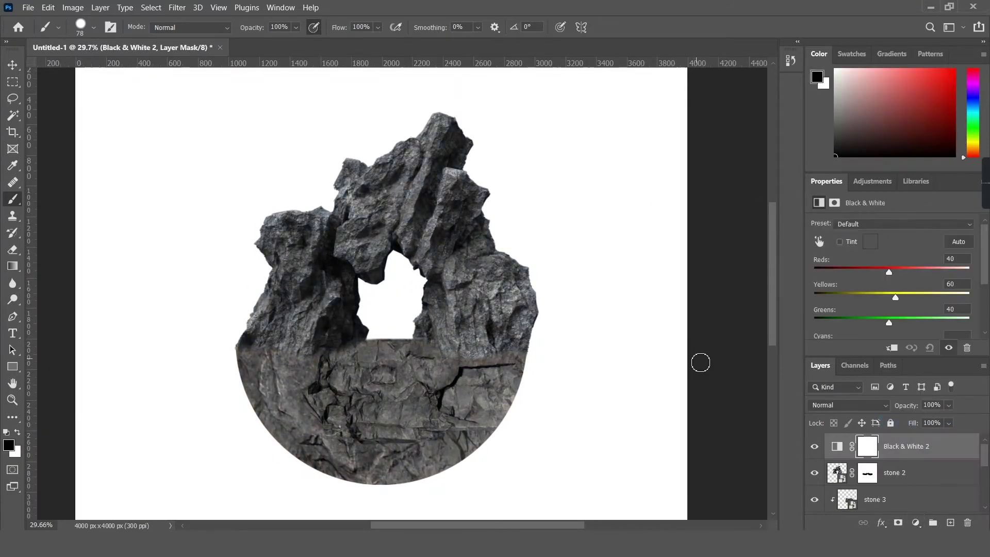
pyautogui.scroll(1, 416, 348)
pyautogui.scroll(-2, 416, 349)
pyautogui.scroll(2, 415, 349)
pyautogui.scroll(1, 415, 349)
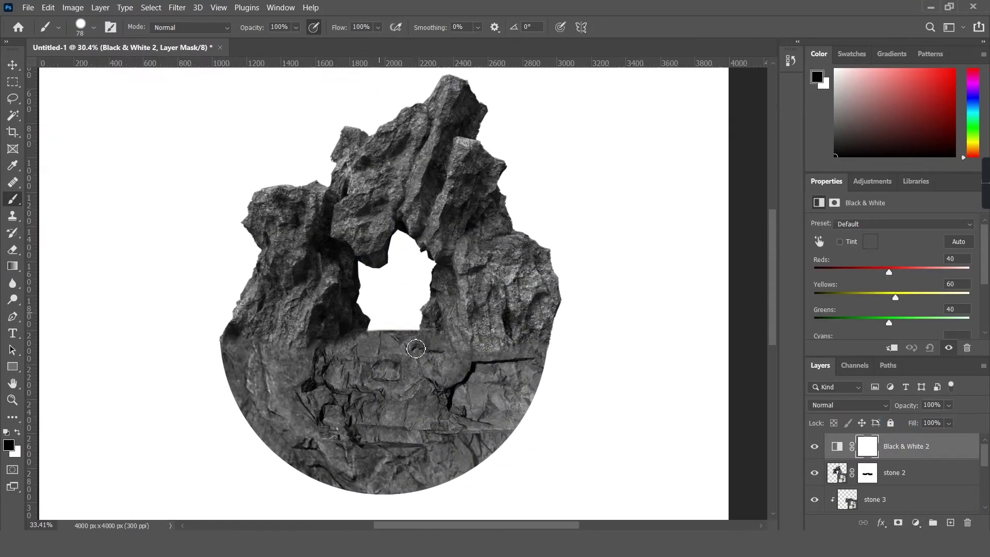
pyautogui.scroll(-1, 416, 348)
pyautogui.scroll(1, 416, 348)
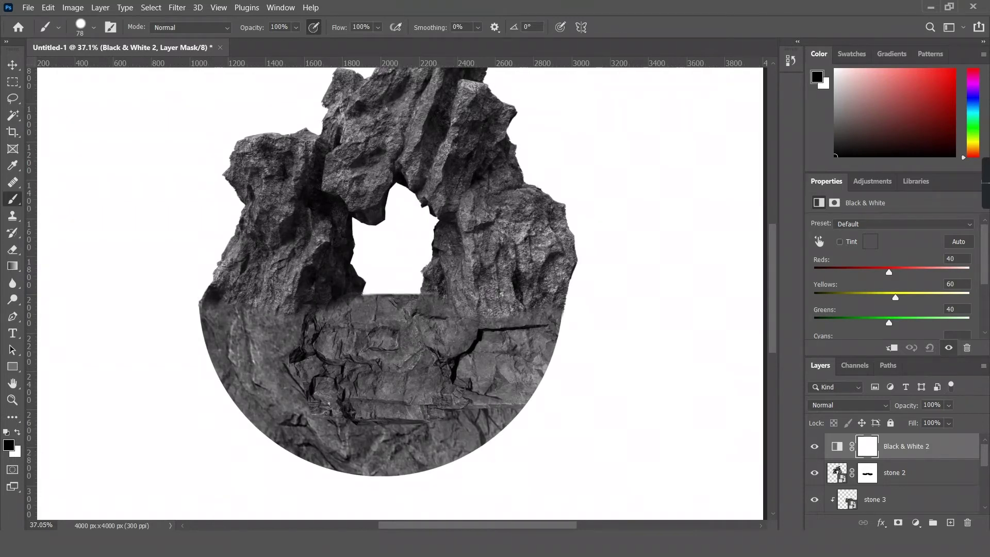
pyautogui.hotkey('alt', 'Tab')
pyautogui.moveTo(786, 150); pyautogui.dragTo(410, 271)
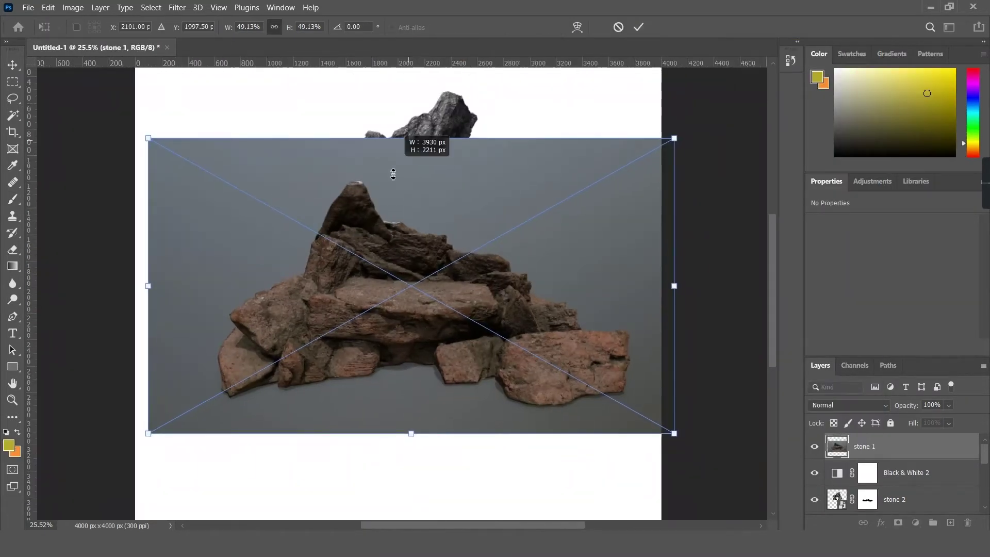
# Commit stone 1 at about 39% and mask out its grey background with the Magic Wand
pyautogui.moveTo(393, 173); pyautogui.dragTo(393, 172)
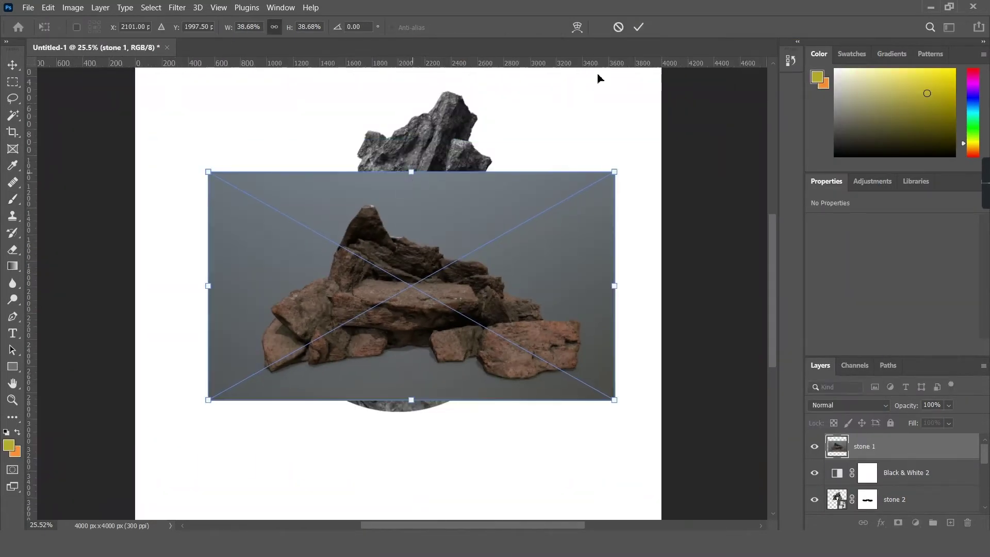
pyautogui.rightClick(913, 443)
pyautogui.press('Escape')
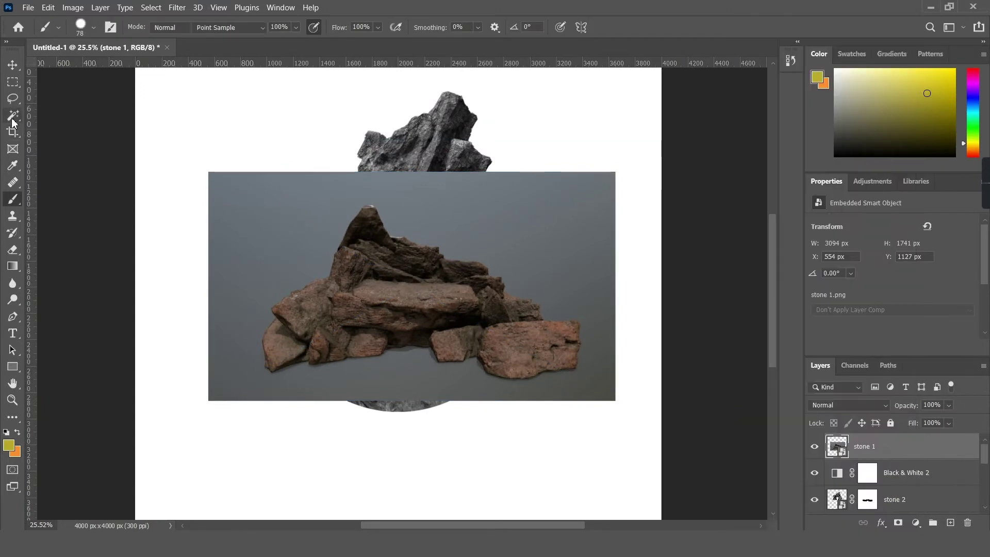
pyautogui.click(13, 118)
pyautogui.click(895, 523)
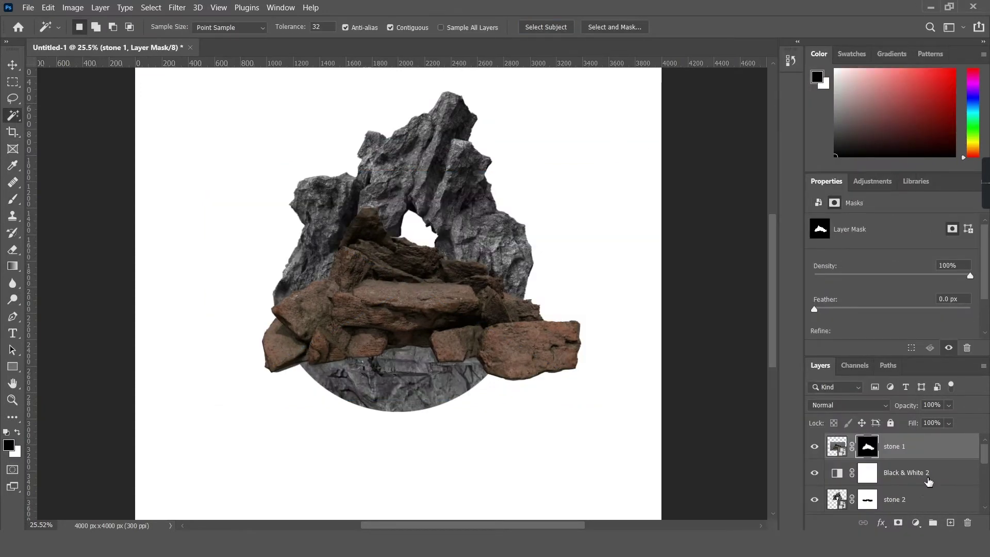
# Move stone 1 beneath the rock layers and Free Transform it smaller inside the arch opening
pyautogui.scroll(-2, 896, 474)
pyautogui.scroll(-2, 896, 474)
pyautogui.moveTo(934, 494); pyautogui.dragTo(935, 490)
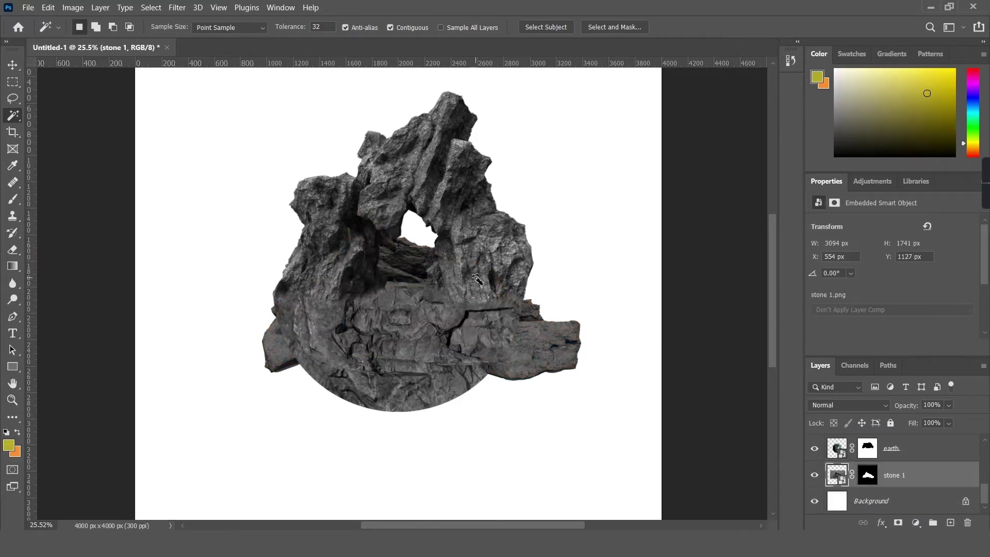
pyautogui.click(10, 63)
pyautogui.moveTo(411, 172); pyautogui.dragTo(405, 242)
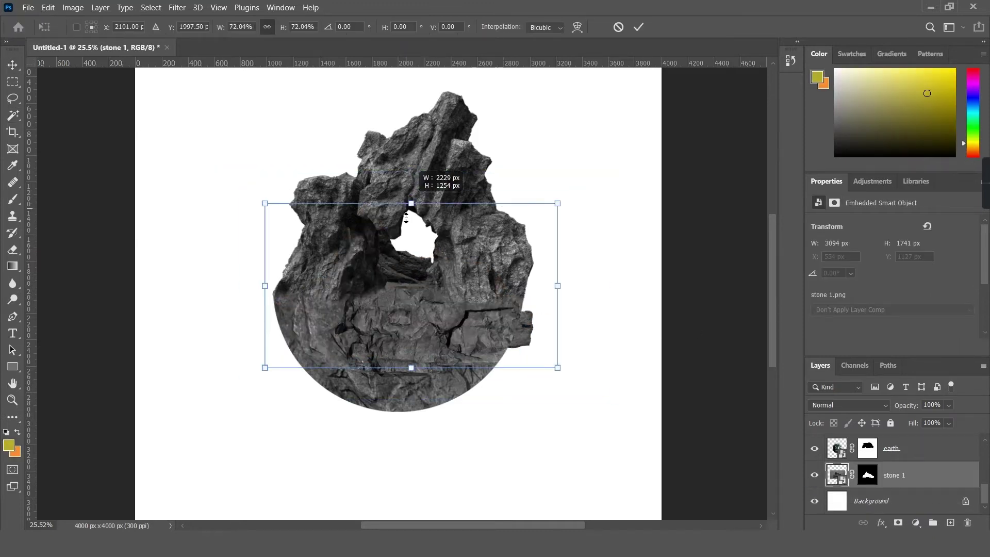
pyautogui.moveTo(407, 280); pyautogui.dragTo(403, 270)
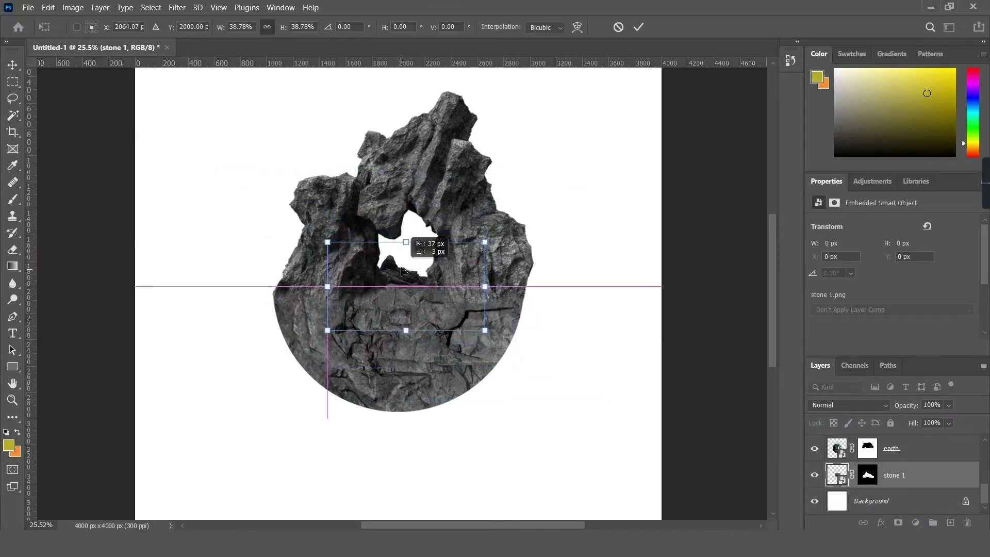
pyautogui.scroll(5, 403, 270)
pyautogui.moveTo(403, 271); pyautogui.dragTo(409, 304)
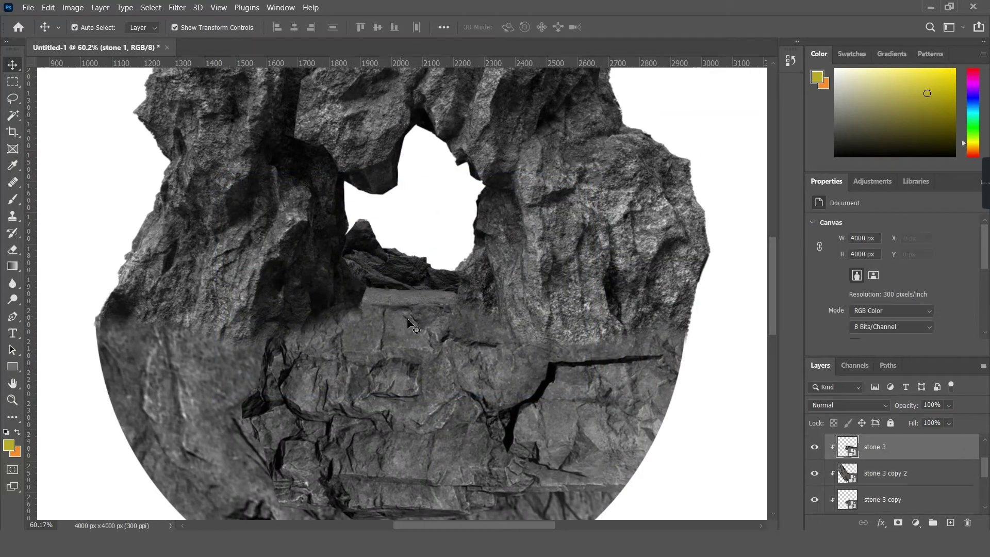
# Group the stone layers into Group 1 and add a mask to the group
pyautogui.click(816, 447)
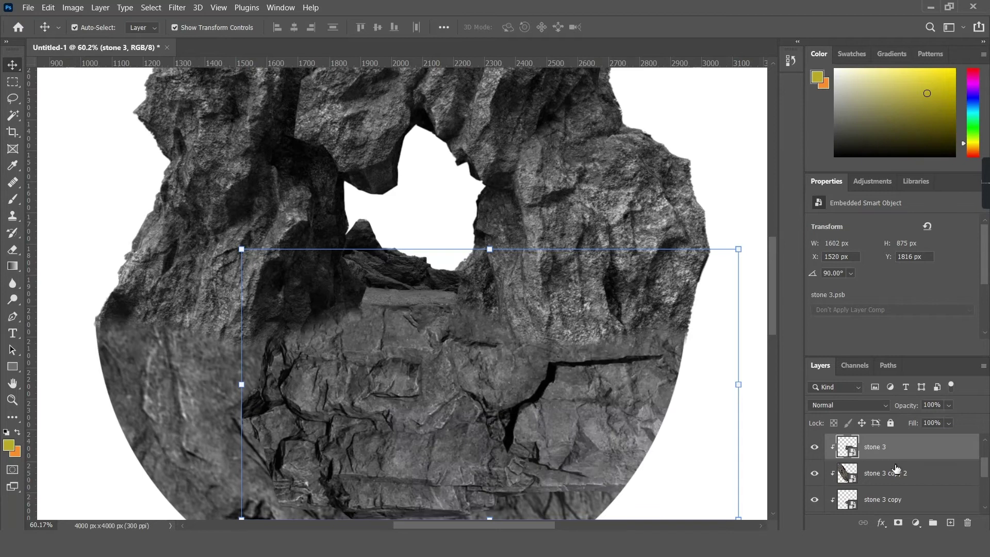
pyautogui.scroll(-2, 896, 468)
pyautogui.scroll(2, 898, 469)
pyautogui.scroll(-2, 917, 475)
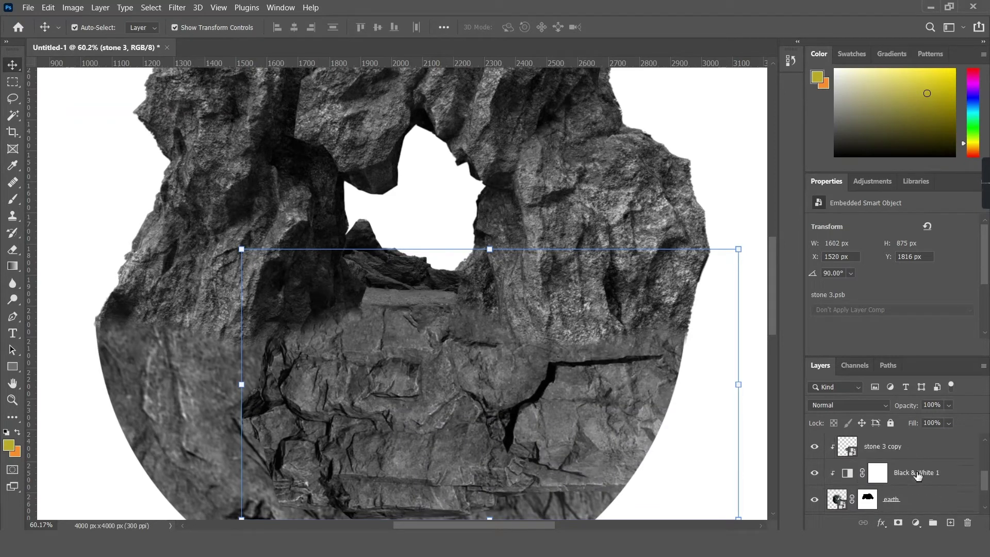
pyautogui.hotkey('ctrl', 'g')
pyautogui.click(815, 454)
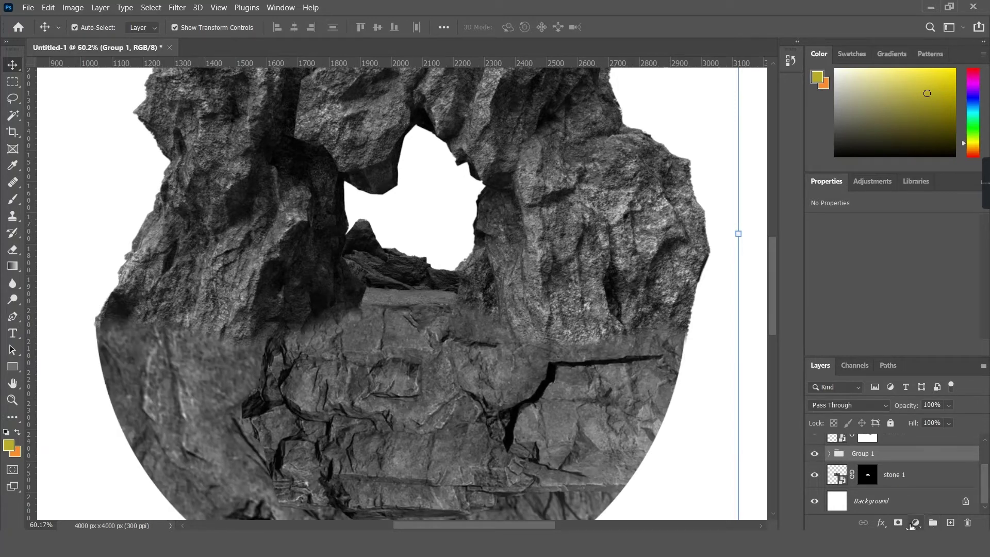
pyautogui.click(898, 523)
# With a larger brush, paint the Group 1 mask to blend the seam below the upper rock
pyautogui.scroll(3, 354, 271)
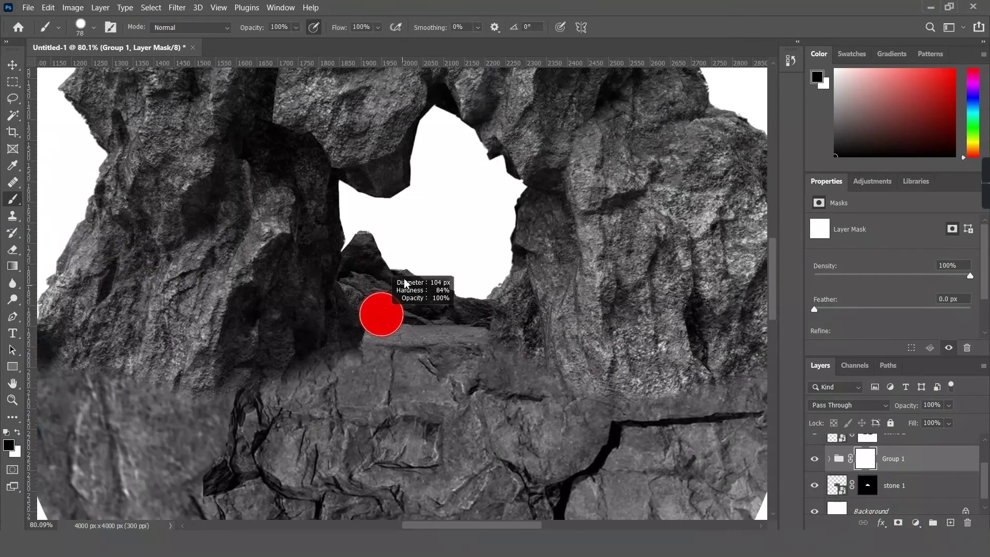
pyautogui.moveTo(577, 206); pyautogui.dragTo(602, 205)
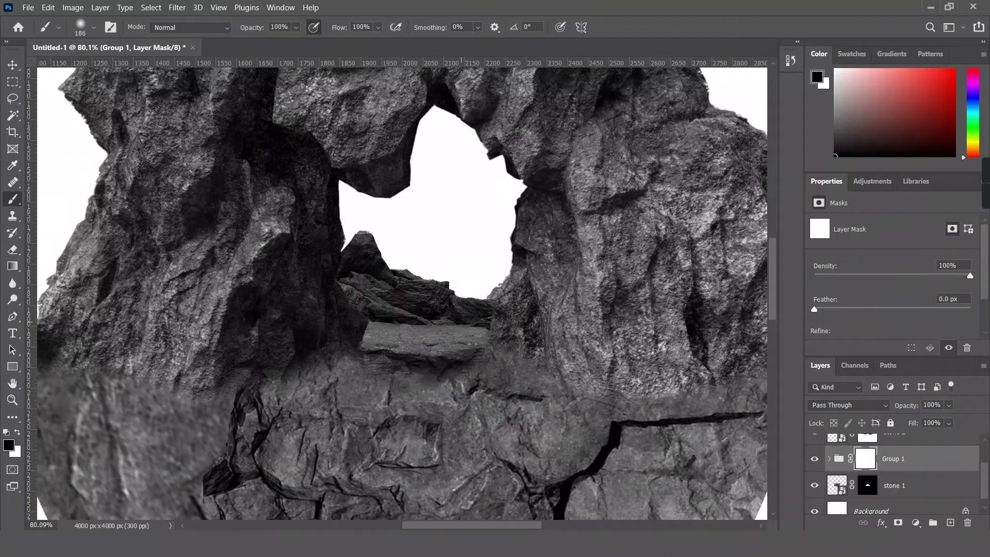
pyautogui.scroll(-3, 483, 268)
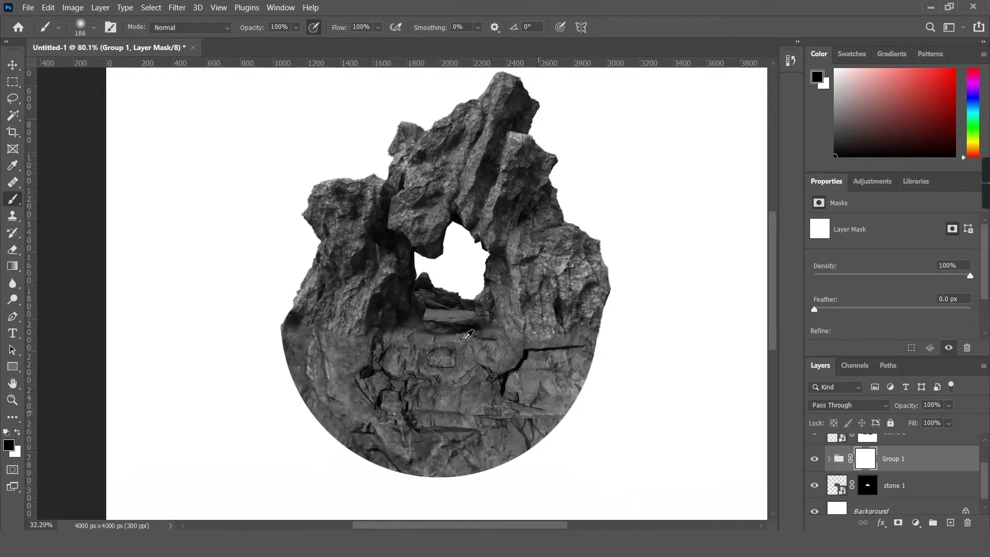
pyautogui.scroll(5, 421, 349)
pyautogui.scroll(2, 422, 350)
pyautogui.click(18, 433)
pyautogui.moveTo(361, 289); pyautogui.dragTo(542, 279)
pyautogui.moveTo(495, 330); pyautogui.dragTo(479, 330)
pyautogui.moveTo(438, 289); pyautogui.dragTo(616, 277)
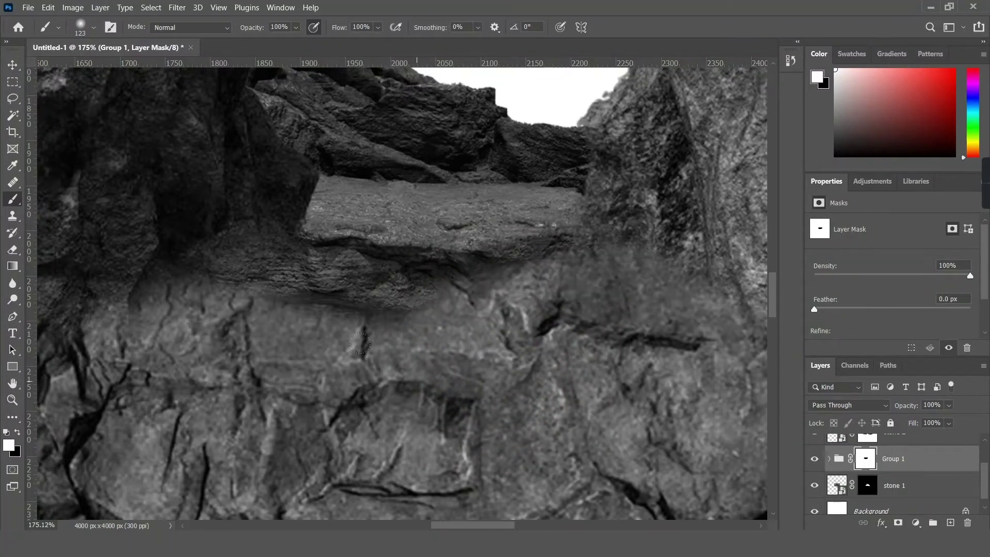
pyautogui.scroll(-3, 108, 345)
pyautogui.scroll(-2, 108, 345)
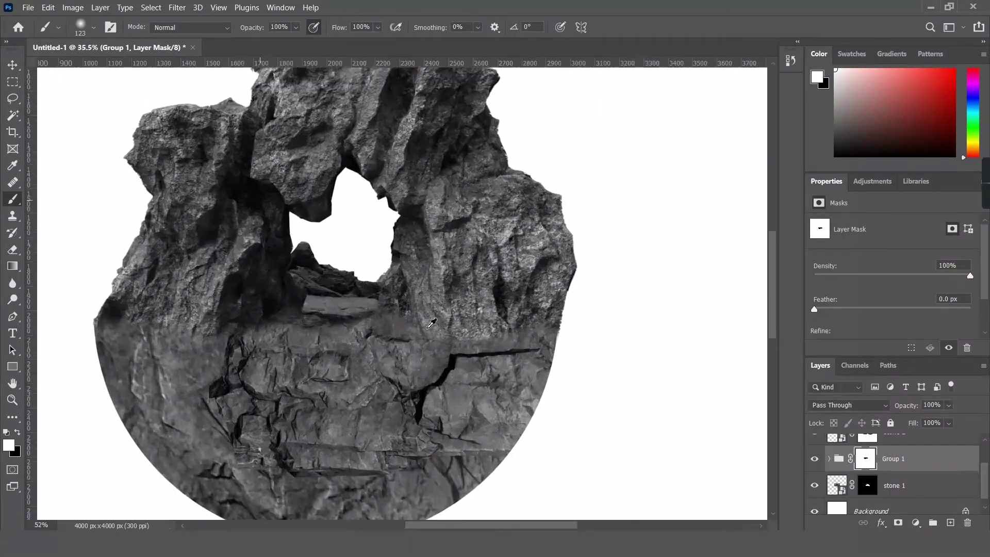
pyautogui.scroll(1, 109, 346)
# Select the stone 2 layer to refine its mask along the seam
pyautogui.scroll(2, 890, 466)
pyautogui.click(890, 469)
pyautogui.scroll(3, 535, 309)
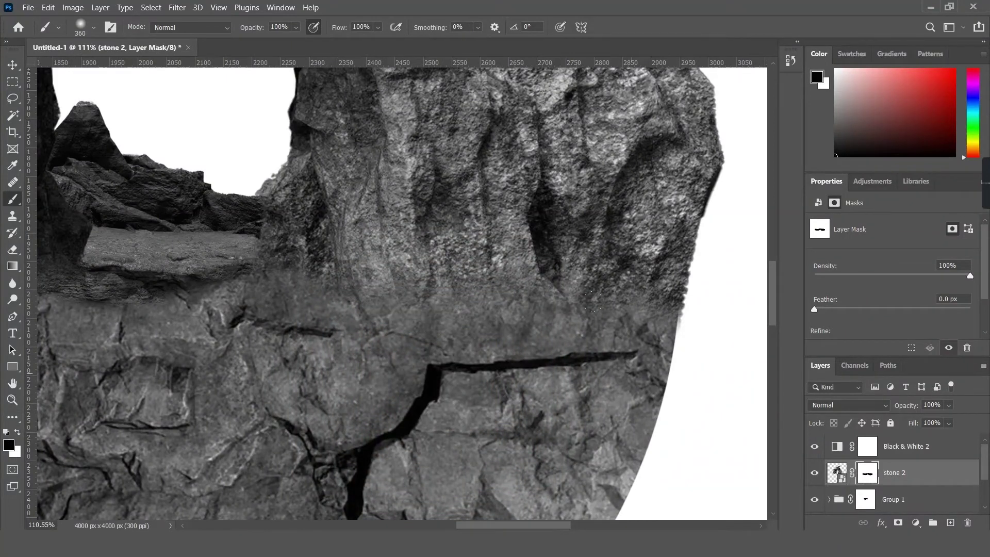
pyautogui.scroll(-2, 593, 302)
pyautogui.scroll(-1, 297, 320)
pyautogui.scroll(3, 296, 320)
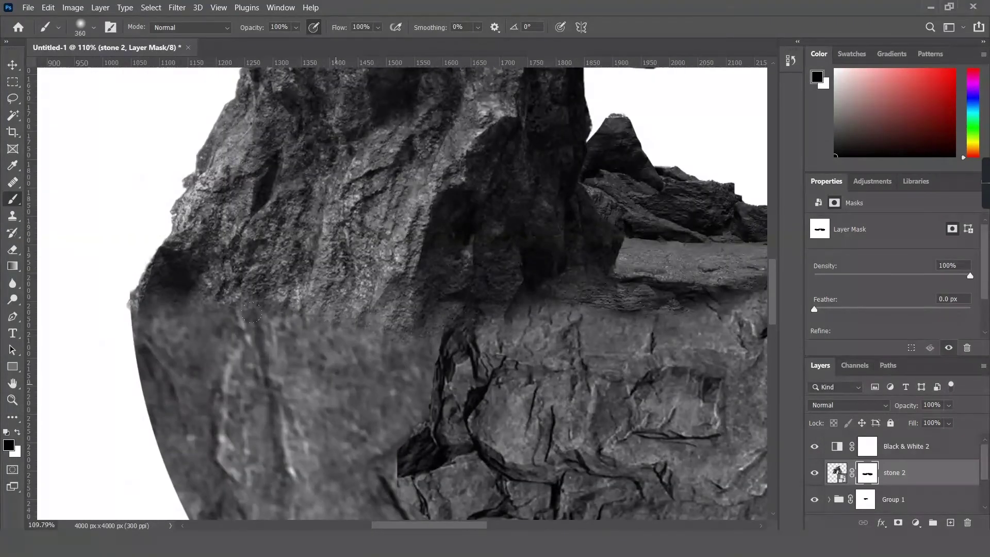
pyautogui.scroll(-3, 385, 326)
pyautogui.scroll(-2, 371, 294)
pyautogui.scroll(2, 361, 268)
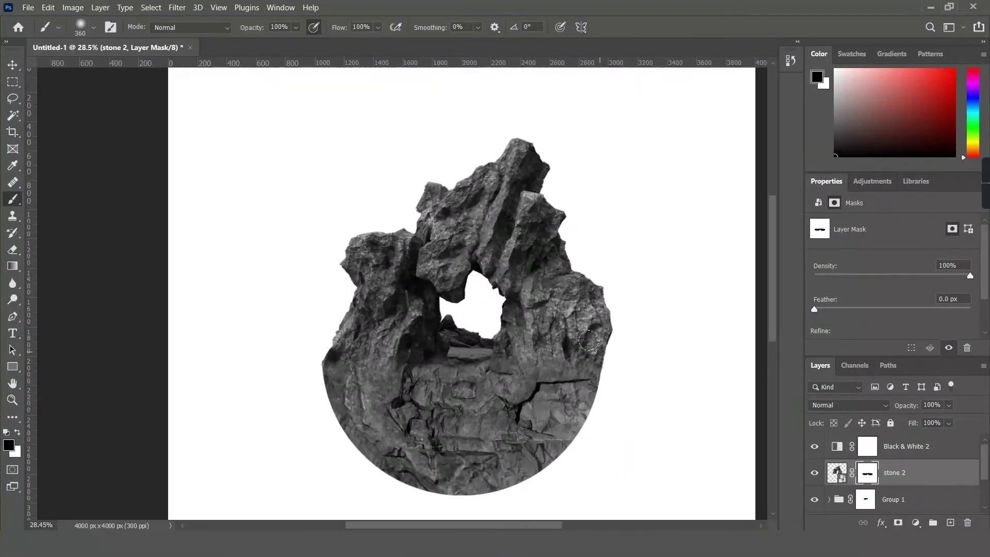
pyautogui.scroll(-1, 354, 250)
# Move the earth layer up into Group 1
pyautogui.press('v')
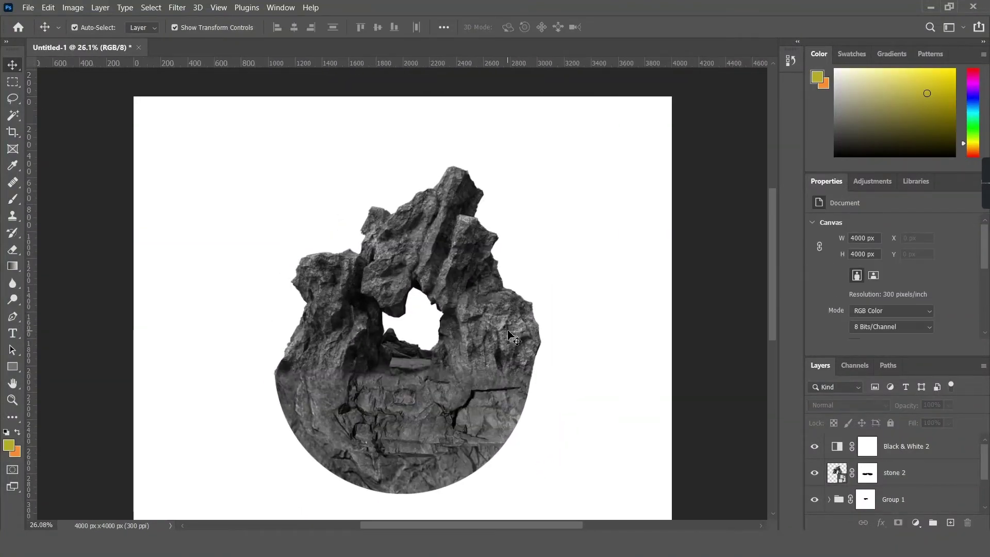
pyautogui.scroll(1, 510, 335)
pyautogui.scroll(-2, 928, 476)
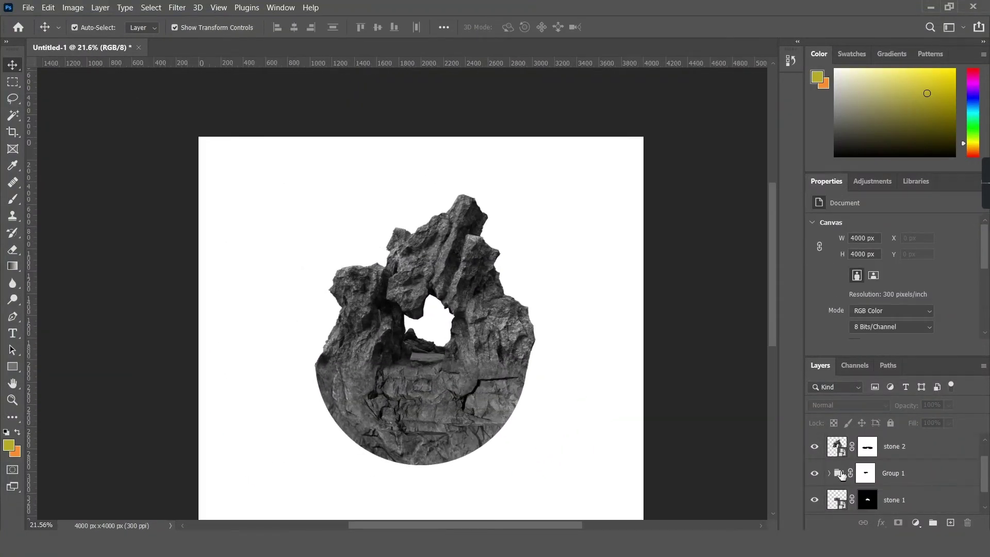
pyautogui.click(923, 454)
pyautogui.scroll(1, 940, 455)
pyautogui.rightClick(920, 482)
pyautogui.moveTo(928, 477); pyautogui.dragTo(938, 480)
pyautogui.scroll(-1, 432, 348)
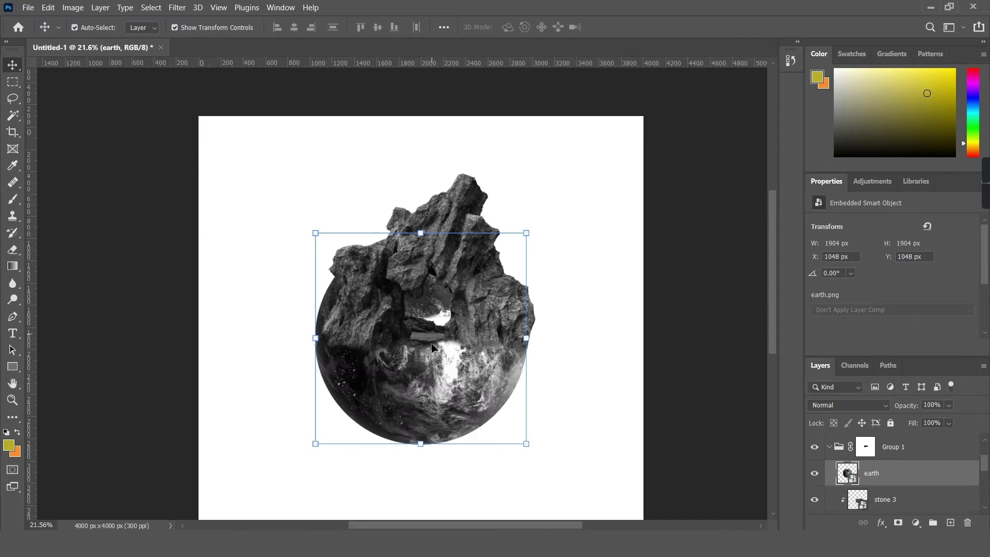
pyautogui.scroll(3, 432, 348)
# Give the earth layer an inverted black mask and clip it to the layer below
pyautogui.click(898, 522)
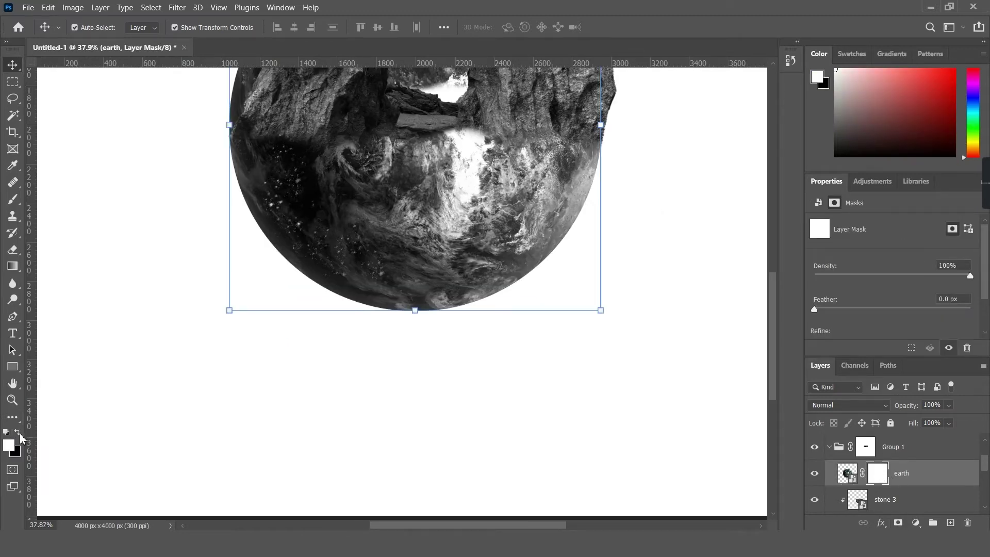
pyautogui.hotkey('ctrl', 'i')
pyautogui.scroll(3, 98, 399)
pyautogui.rightClick(948, 473)
pyautogui.click(850, 291)
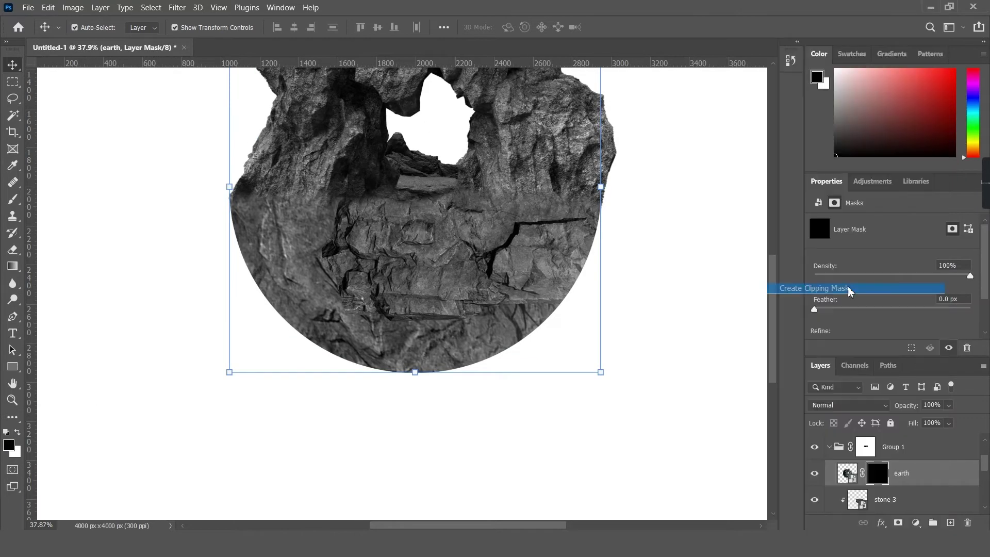
pyautogui.click(13, 199)
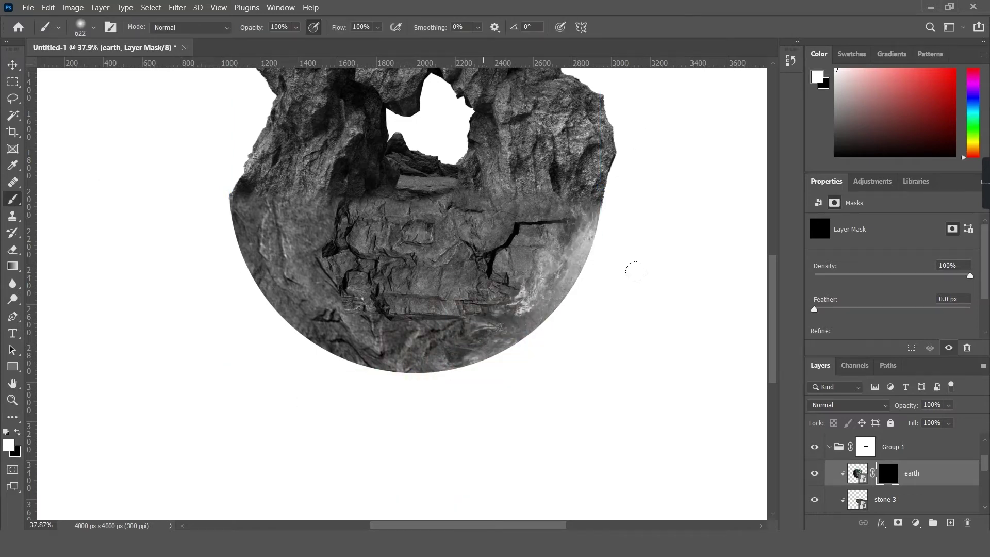
pyautogui.scroll(-3, 636, 272)
pyautogui.scroll(-1, 655, 292)
pyautogui.scroll(-1, 639, 297)
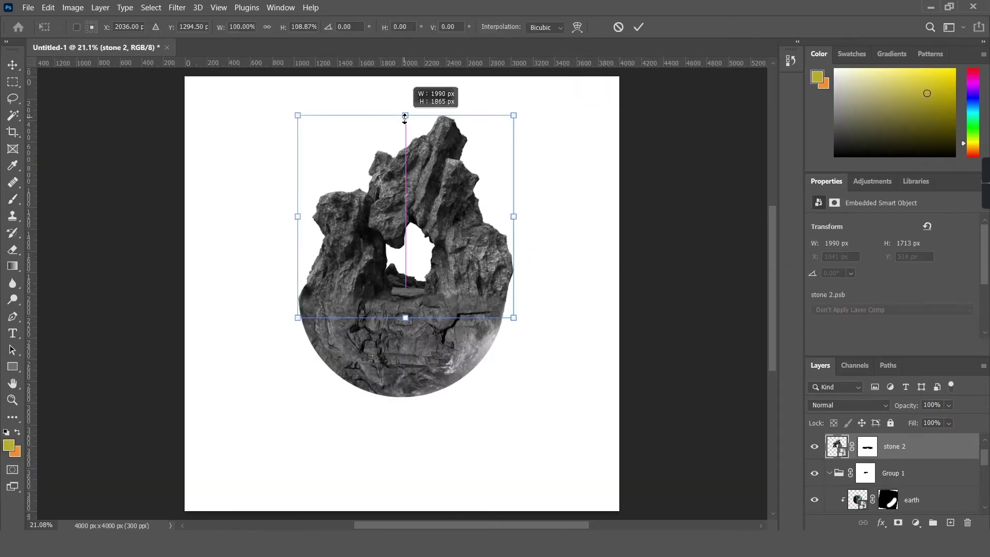
# Commit stone 2's taller stretch, toggle Group 1 to check it, and select the rock group
pyautogui.click(637, 28)
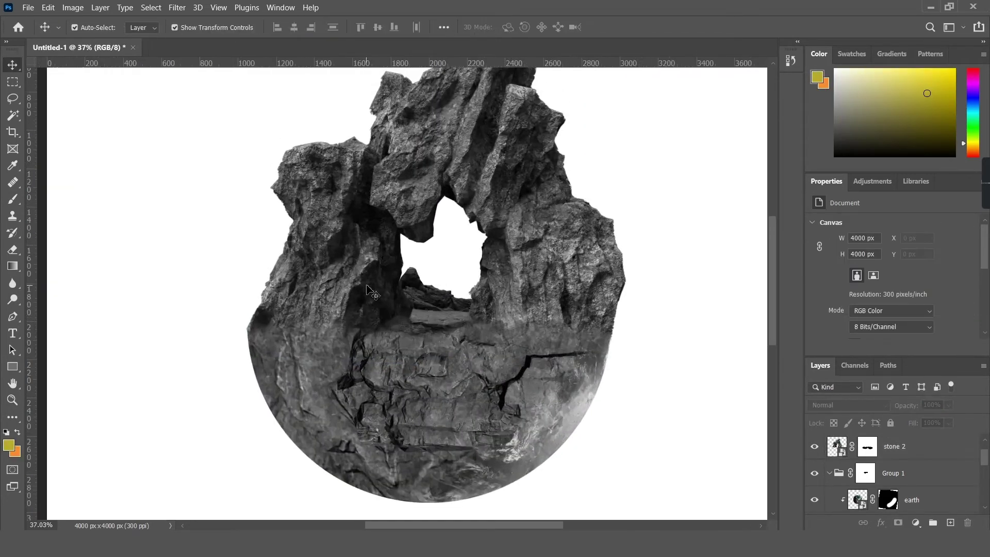
pyautogui.click(817, 474)
pyautogui.click(923, 457)
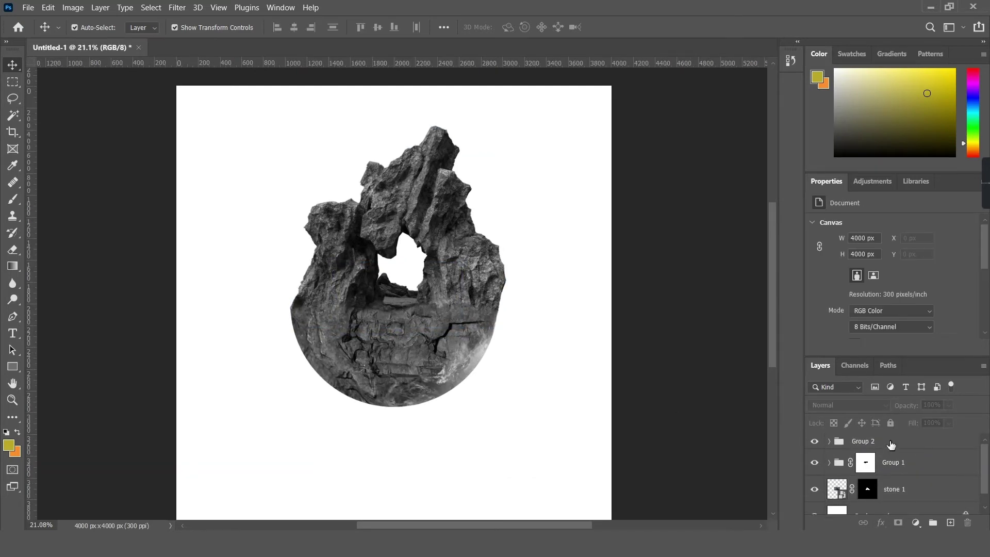
pyautogui.click(863, 441)
# Add a Brightness/Contrast adjustment clipped to Group 3 with an inverted mask
pyautogui.click(915, 522)
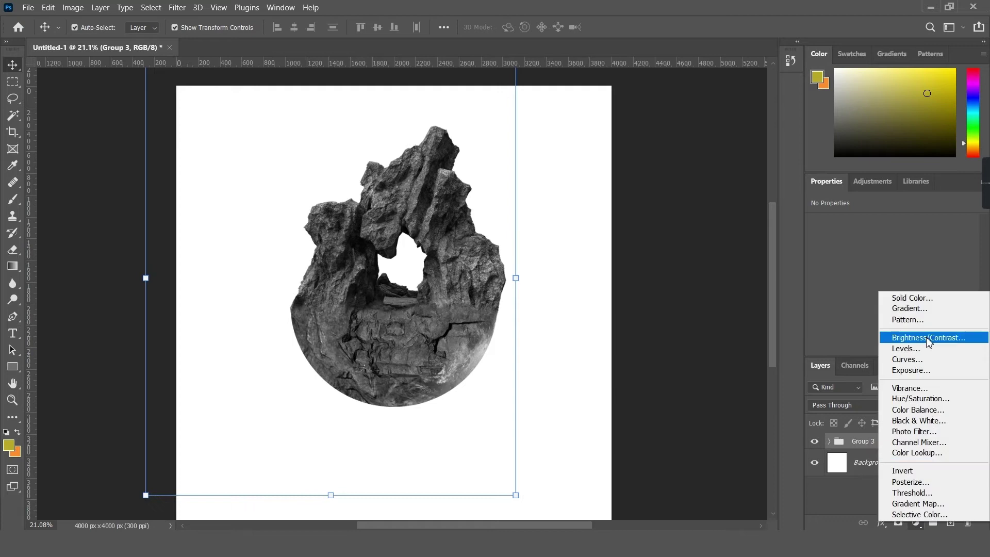
pyautogui.click(862, 336)
pyautogui.rightClick(907, 442)
pyautogui.click(849, 236)
pyautogui.hotkey('ctrl', 'i')
pyautogui.keyDown('alt'); pyautogui.scroll(3, 296, 428); pyautogui.keyUp('alt')
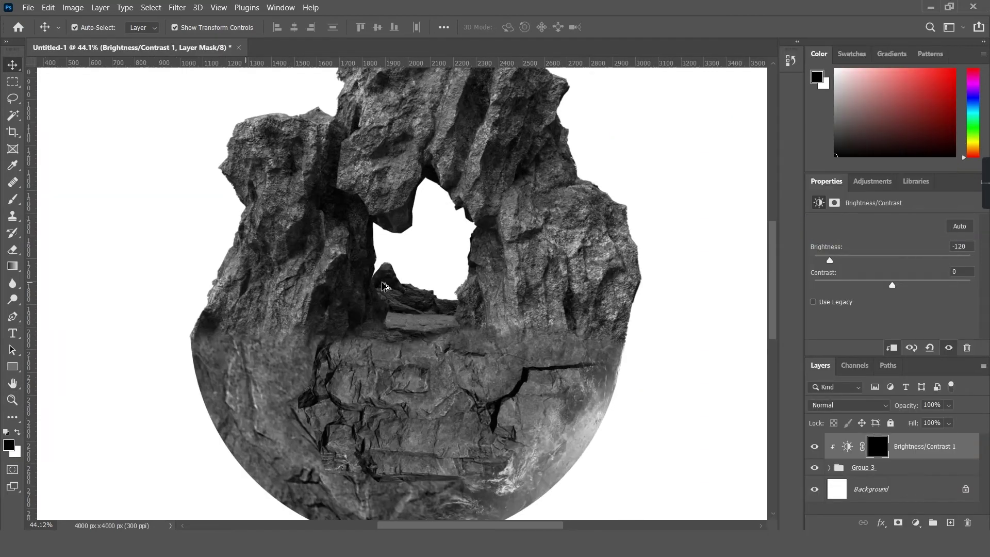
pyautogui.press('b')
# Paint the mask to reveal the darkening only on the rock's left and right sides
pyautogui.moveTo(279, 248); pyautogui.dragTo(314, 372)
pyautogui.moveTo(556, 242); pyautogui.dragTo(547, 392)
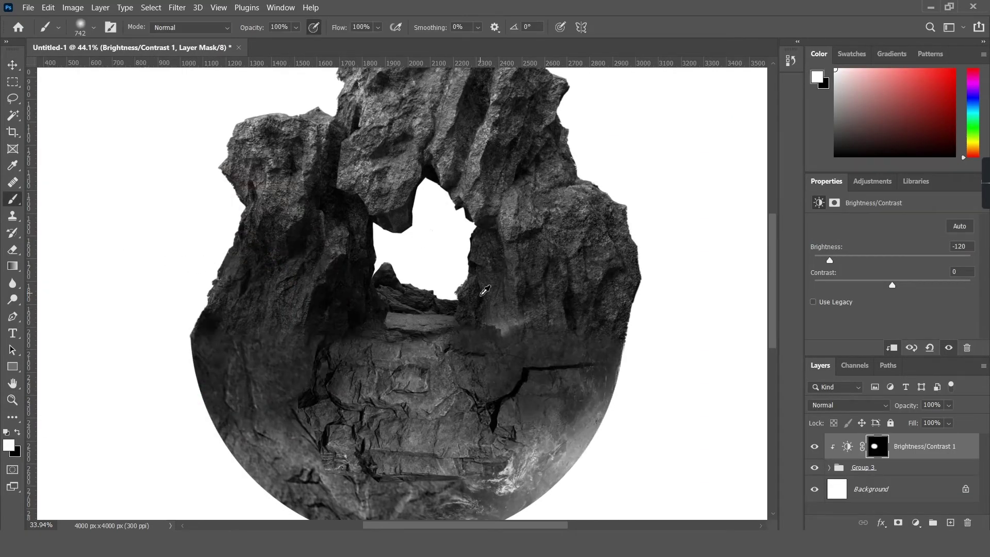
pyautogui.keyDown('alt'); pyautogui.scroll(-2, 482, 283); pyautogui.keyUp('alt')
pyautogui.press('x')
pyautogui.moveTo(322, 354); pyautogui.dragTo(381, 310)
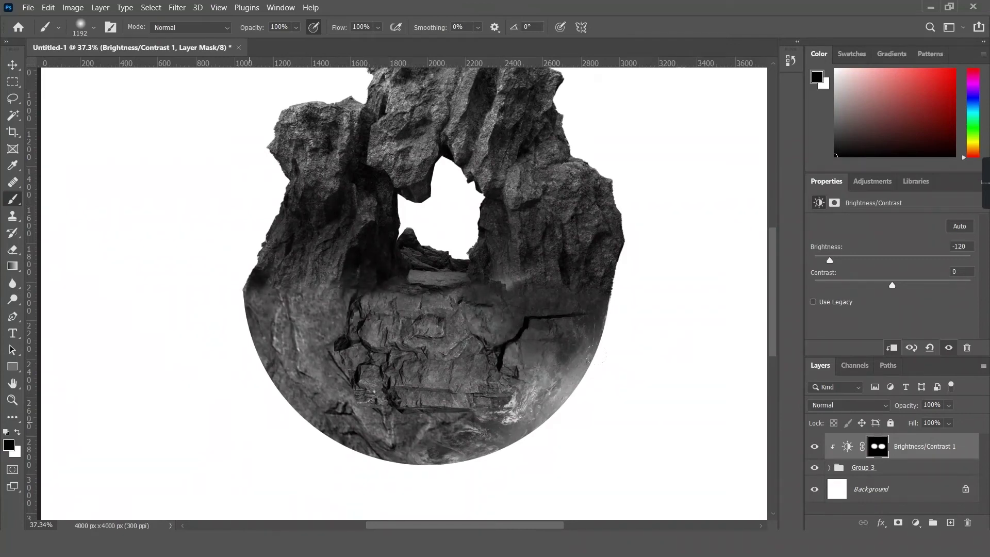
pyautogui.click(596, 355)
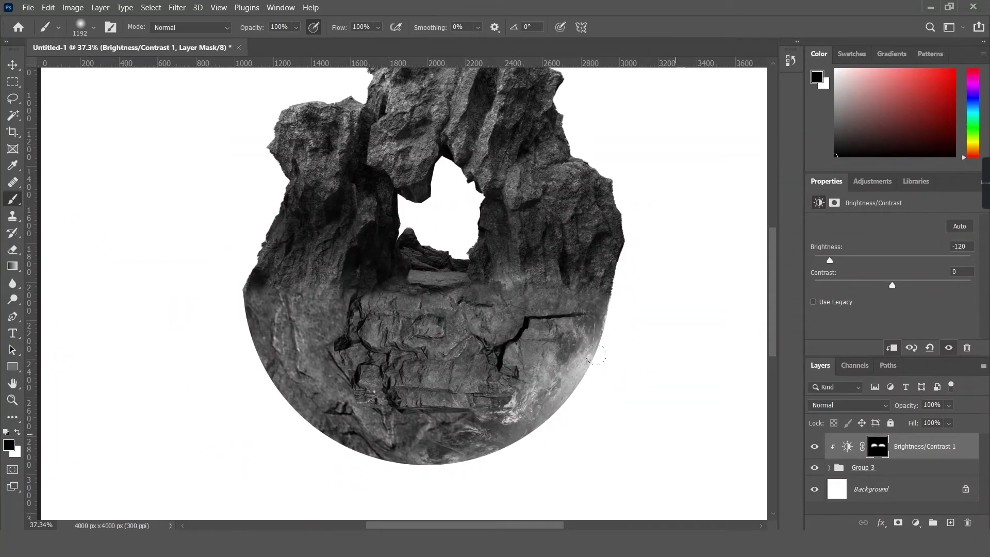
pyautogui.scroll(2, 508, 166)
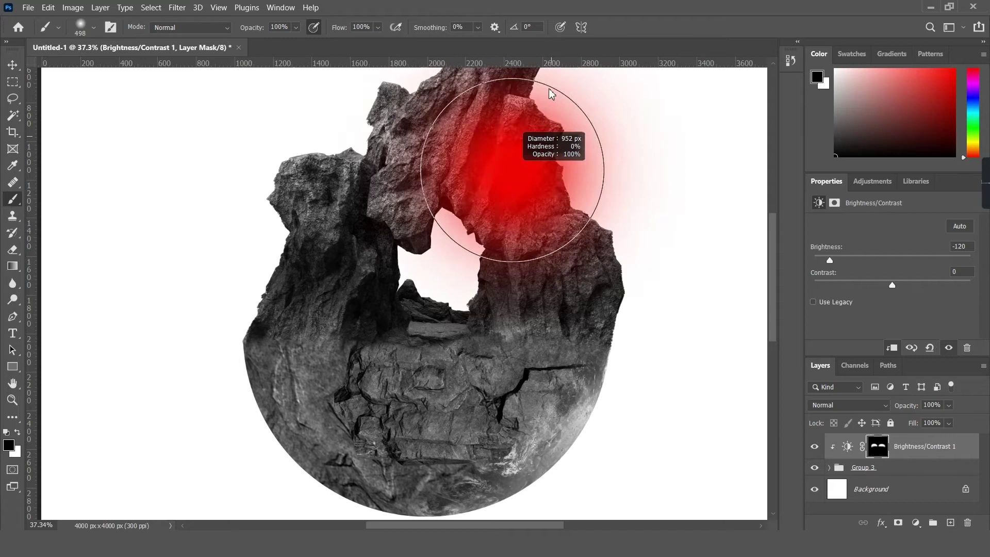
pyautogui.press('4')
pyautogui.press('3')
pyautogui.moveTo(541, 273); pyautogui.dragTo(598, 289)
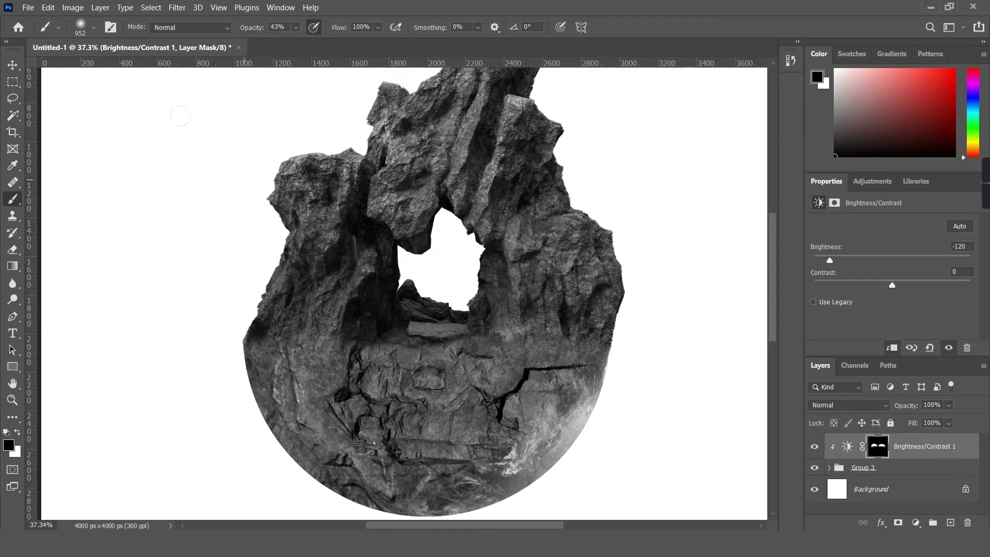
# Set brightness to -138, then paint a soft black patch on a new empty layer
pyautogui.scroll(-3, 247, 175)
pyautogui.moveTo(830, 260); pyautogui.dragTo(820, 260)
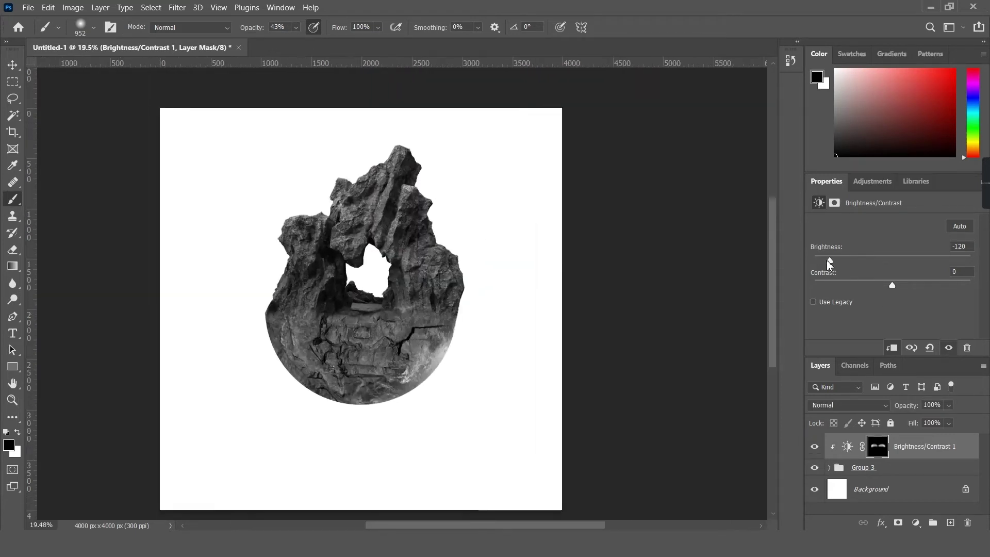
pyautogui.scroll(2, 392, 310)
pyautogui.click(950, 523)
pyautogui.press('0')
pyautogui.moveTo(523, 429); pyautogui.dragTo(614, 369)
# Clip Layer 1 to the rock at 59% opacity and place man.png into the composition
pyautogui.rightClick(864, 446)
pyautogui.click(817, 237)
pyautogui.scroll(3, 544, 376)
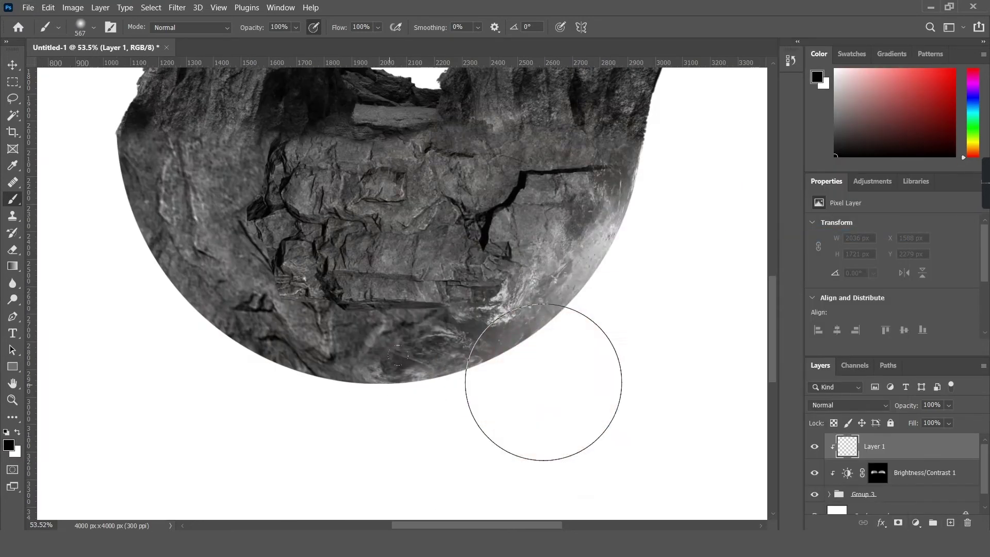
pyautogui.scroll(-3, 208, 443)
pyautogui.click(949, 405)
pyautogui.moveTo(920, 421); pyautogui.dragTo(944, 421)
pyautogui.scroll(-2, 325, 276)
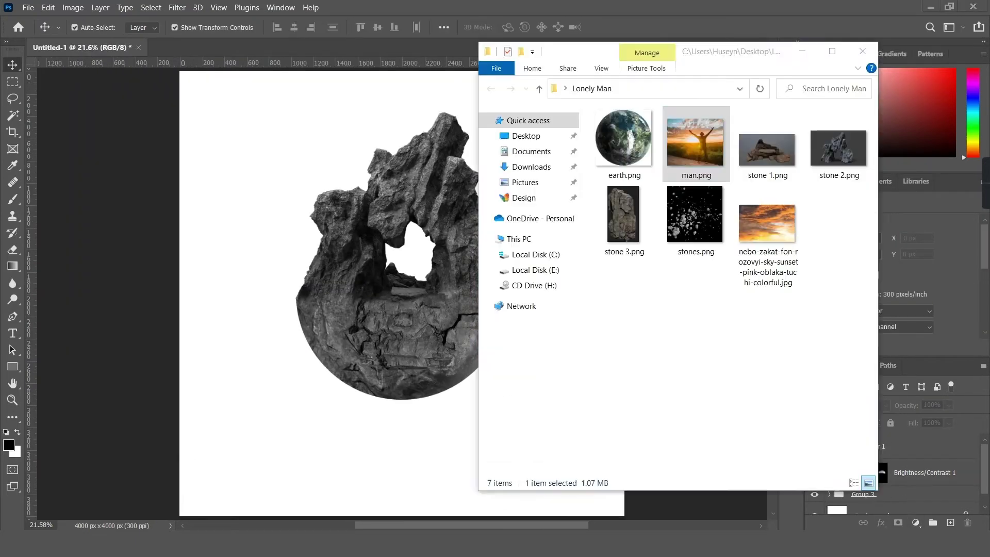
pyautogui.moveTo(696, 144); pyautogui.dragTo(402, 288)
# Mask out the man with Magic Wand and scale him to 30.86% inside the rock arch
pyautogui.press('Return')
pyautogui.press('w')
pyautogui.click(898, 523)
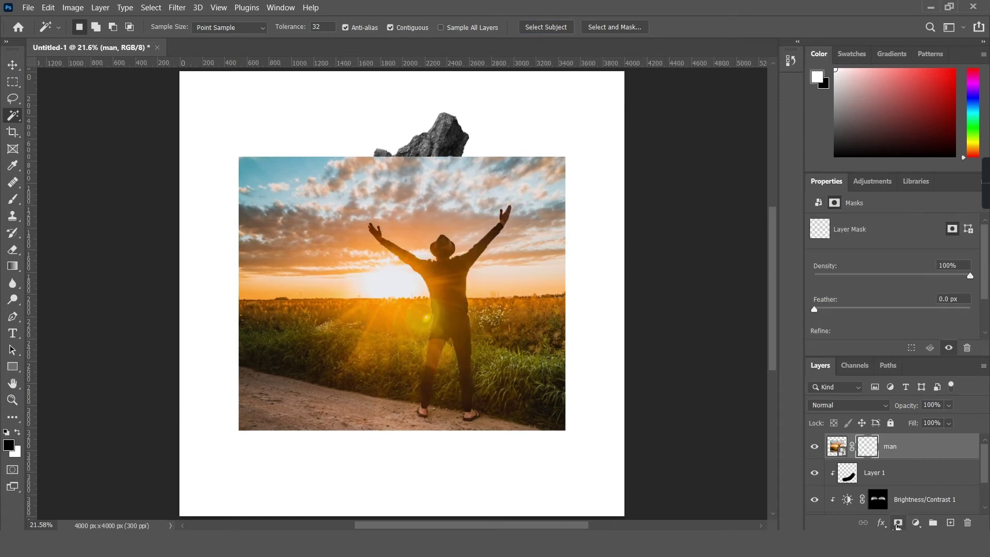
pyautogui.hotkey('ctrl', 't')
pyautogui.moveTo(564, 416); pyautogui.dragTo(417, 264)
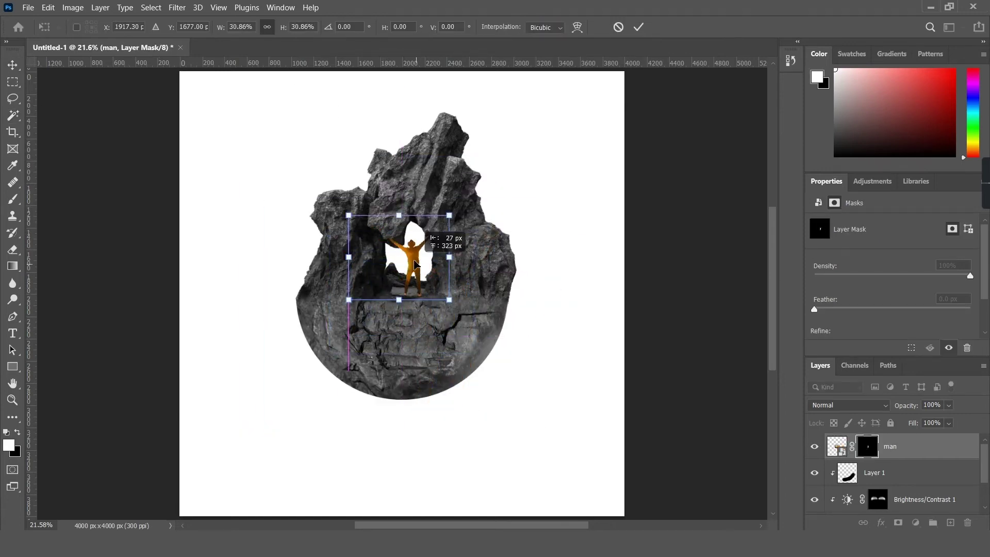
pyautogui.press('Return')
# Nudge stone 1 sideways and select the stone 2 layer mask for brushing
pyautogui.scroll(4, 411, 272)
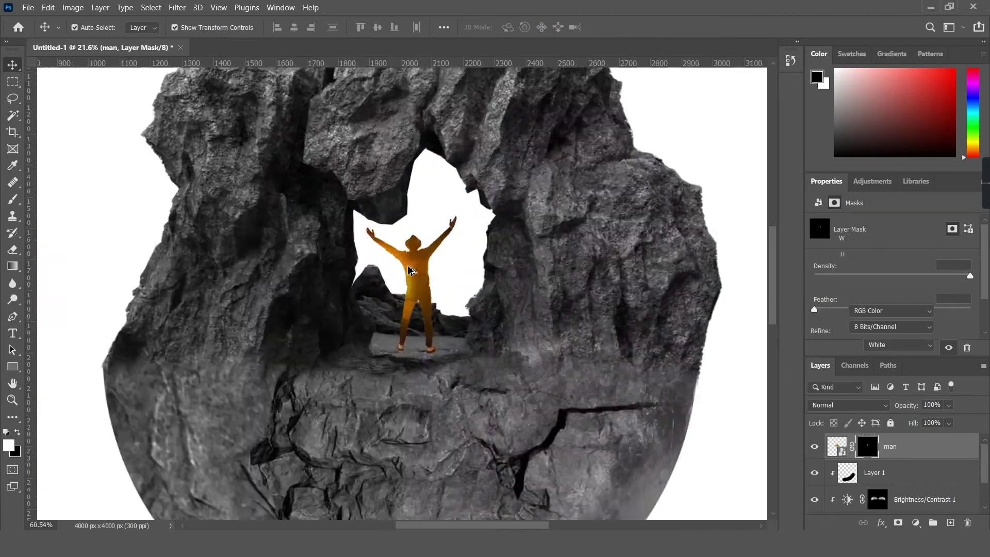
pyautogui.moveTo(391, 341); pyautogui.dragTo(375, 341)
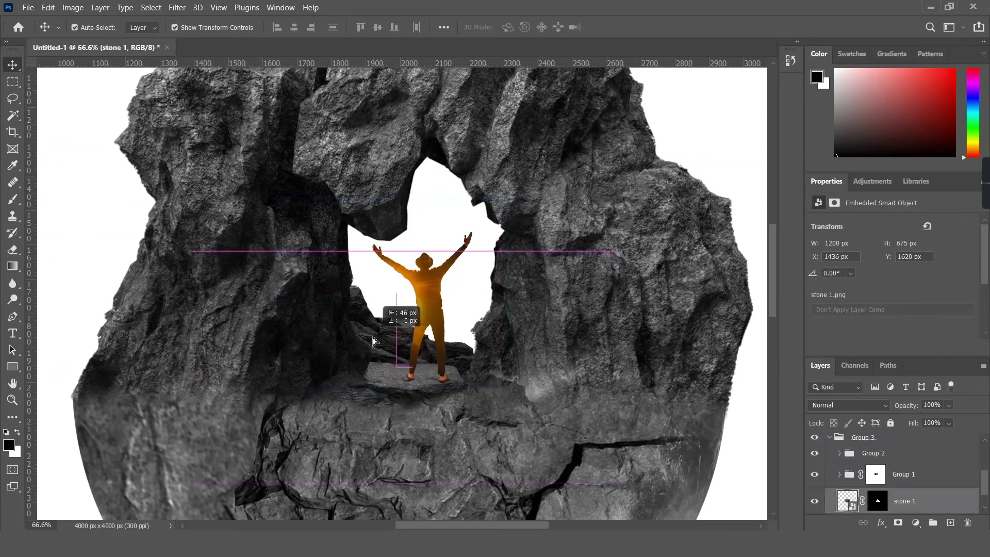
pyautogui.click(541, 343)
pyautogui.click(888, 500)
pyautogui.press('b')
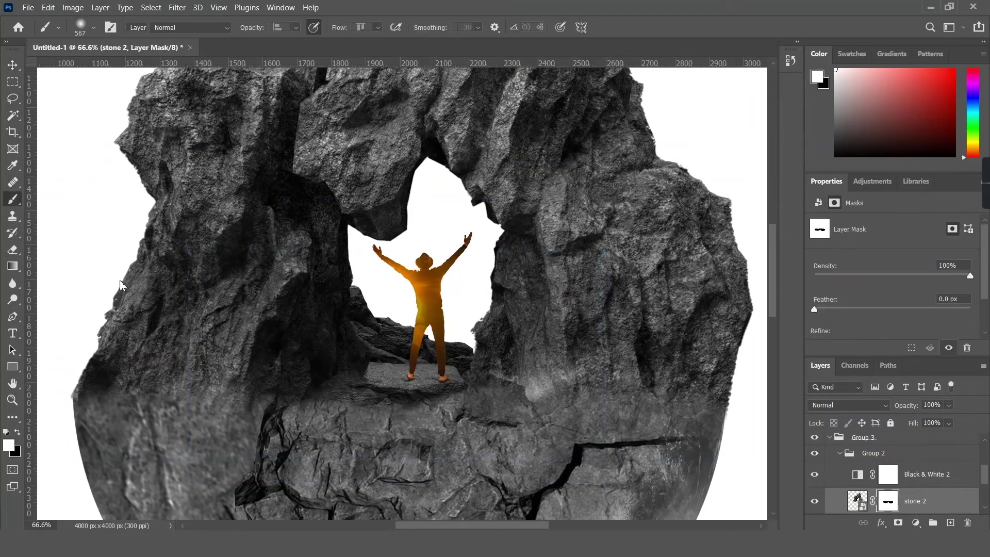
pyautogui.scroll(3, 571, 377)
pyautogui.scroll(-5, 680, 310)
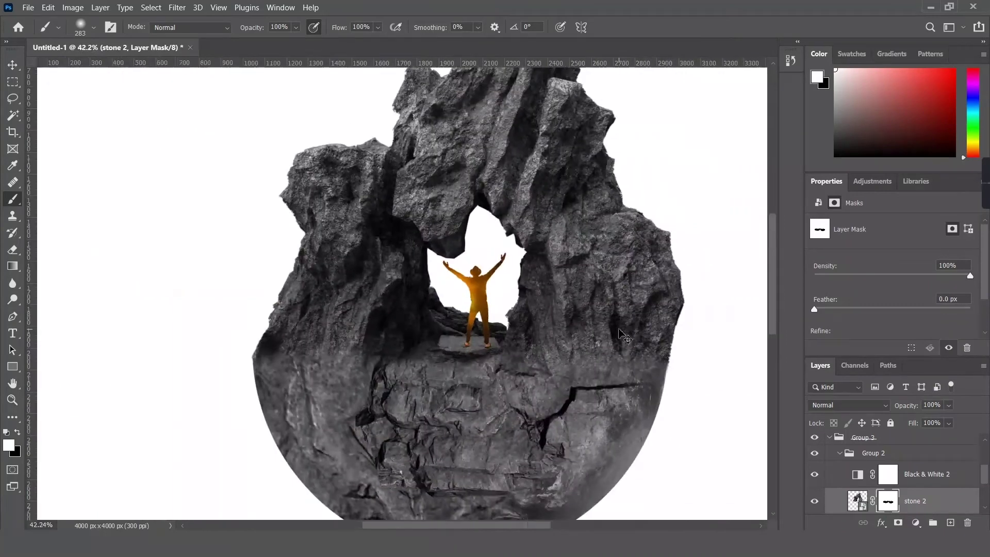
pyautogui.scroll(5, 679, 310)
# Stretch stone 1 slightly wider and shift it to the left
pyautogui.press('v')
pyautogui.moveTo(335, 371); pyautogui.dragTo(320, 372)
pyautogui.scroll(-5, 320, 371)
pyautogui.moveTo(544, 359); pyautogui.dragTo(580, 354)
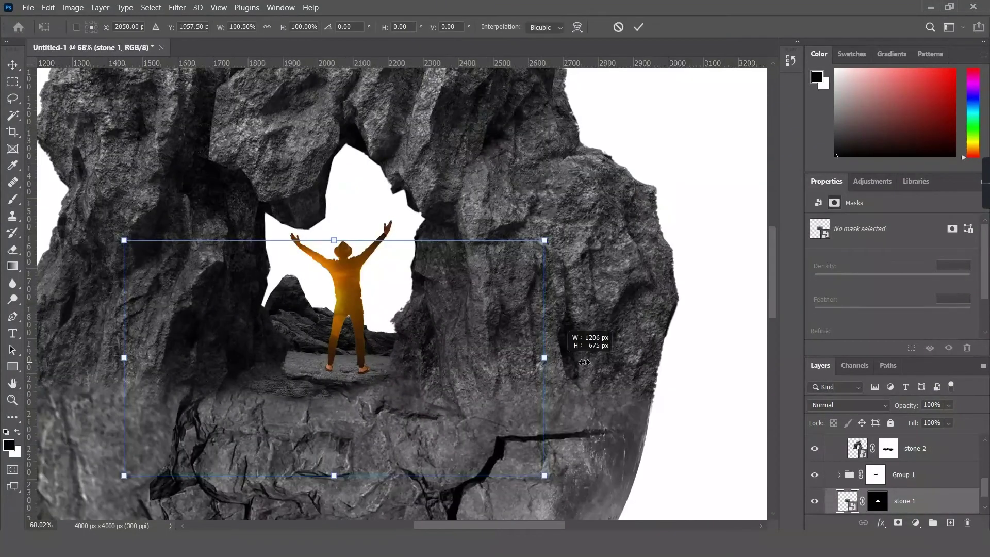
pyautogui.moveTo(390, 359); pyautogui.dragTo(364, 360)
pyautogui.click(639, 26)
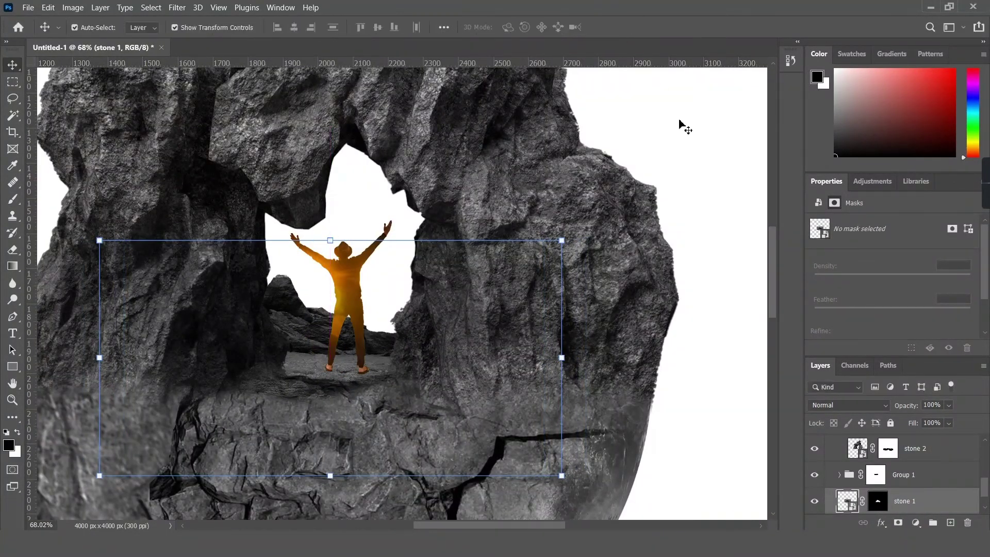
pyautogui.click(681, 126)
pyautogui.hotkey('ctrl', '0')
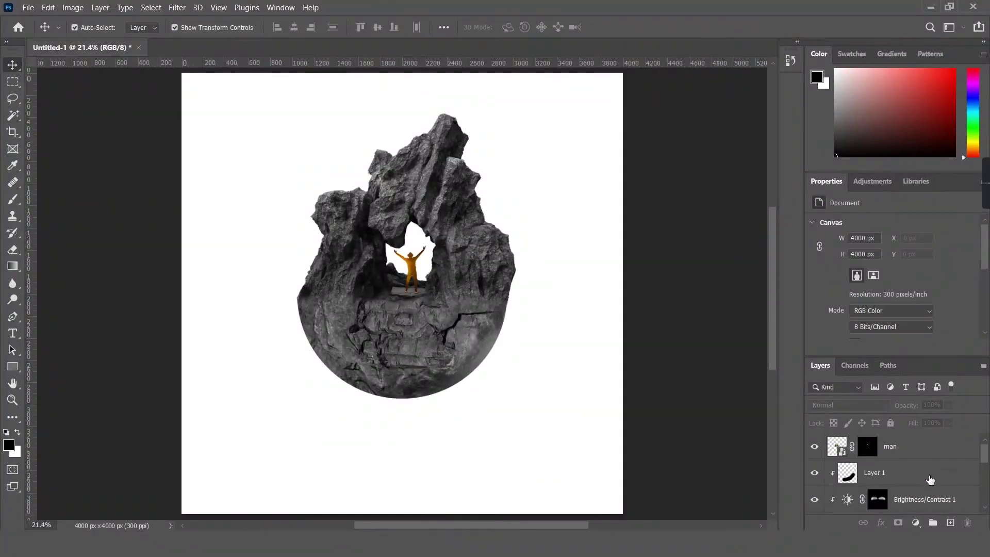
# Paint a soft yellow-green glow on the arch on a new layer above the man
pyautogui.click(923, 446)
pyautogui.scroll(-2, 918, 460)
pyautogui.click(880, 479)
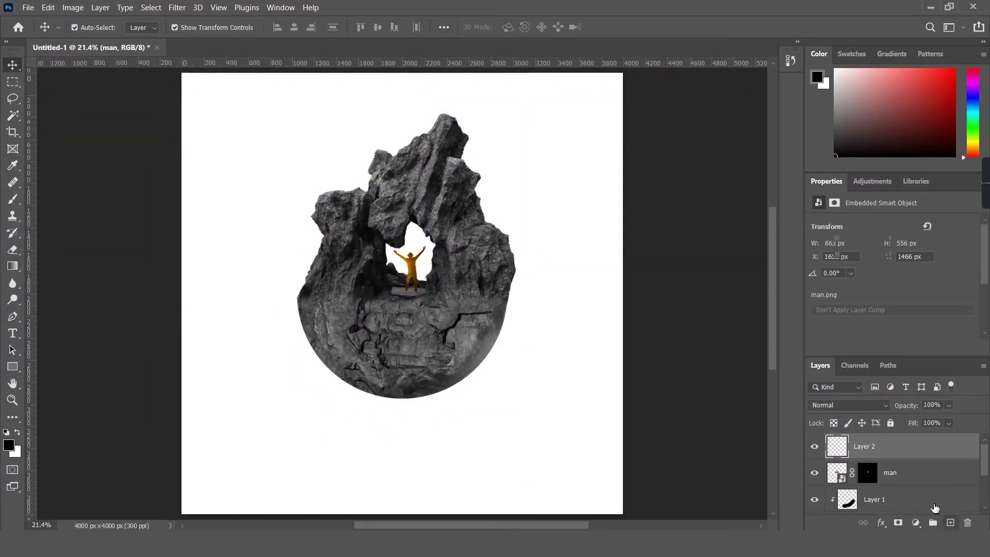
pyautogui.click(9, 444)
pyautogui.click(676, 236)
pyautogui.moveTo(726, 340); pyautogui.dragTo(733, 329)
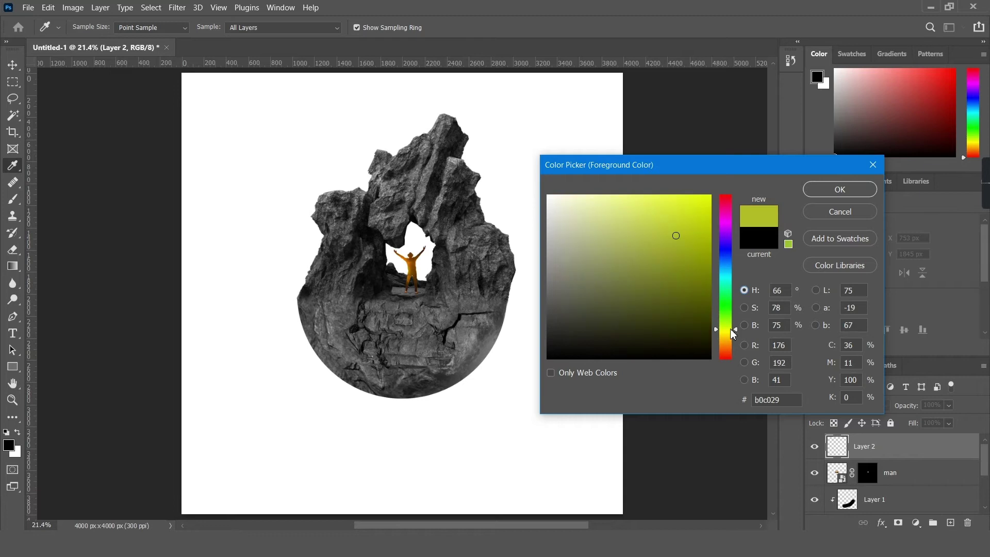
pyautogui.press('Return')
pyautogui.press('b')
pyautogui.click(411, 236)
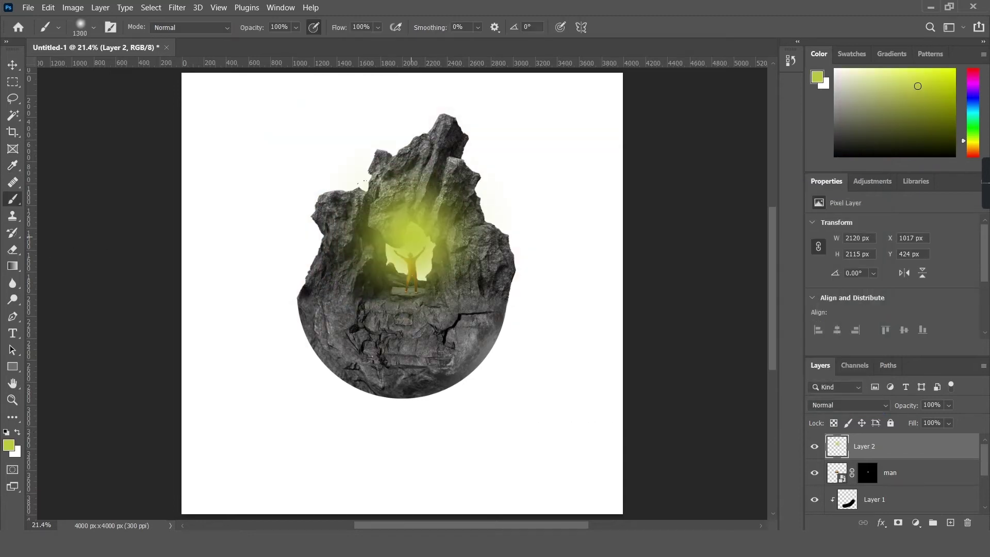
# Set Layer 2 to Overlay and paint a second yellow-green glow on new Layer 3
pyautogui.click(848, 405)
pyautogui.click(845, 365)
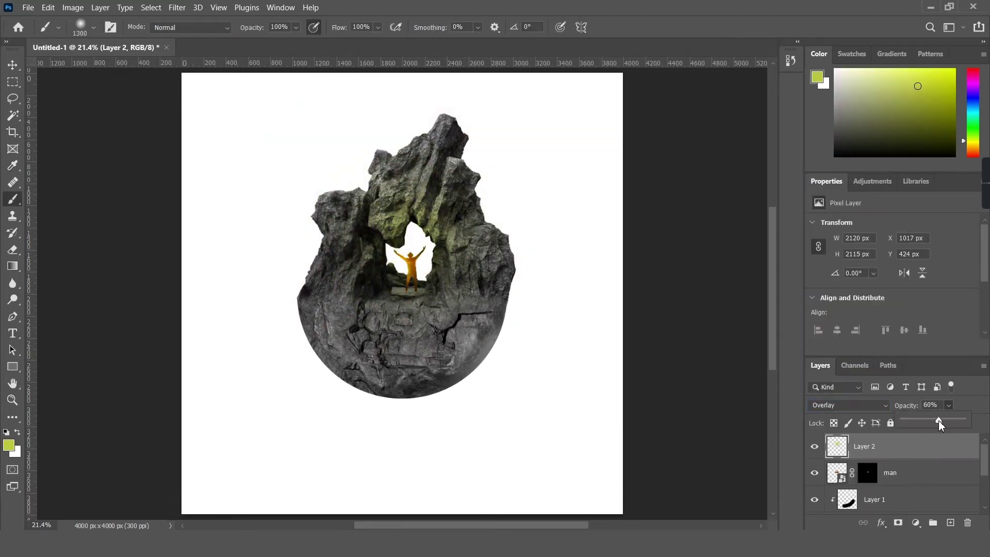
pyautogui.click(818, 78)
pyautogui.click(822, 190)
pyautogui.click(950, 523)
pyautogui.click(410, 238)
# Set Layer 3 to Hard Light at 42% opacity and nudge both glow layers
pyautogui.click(848, 405)
pyautogui.click(830, 380)
pyautogui.click(949, 405)
pyautogui.moveTo(965, 420); pyautogui.dragTo(928, 420)
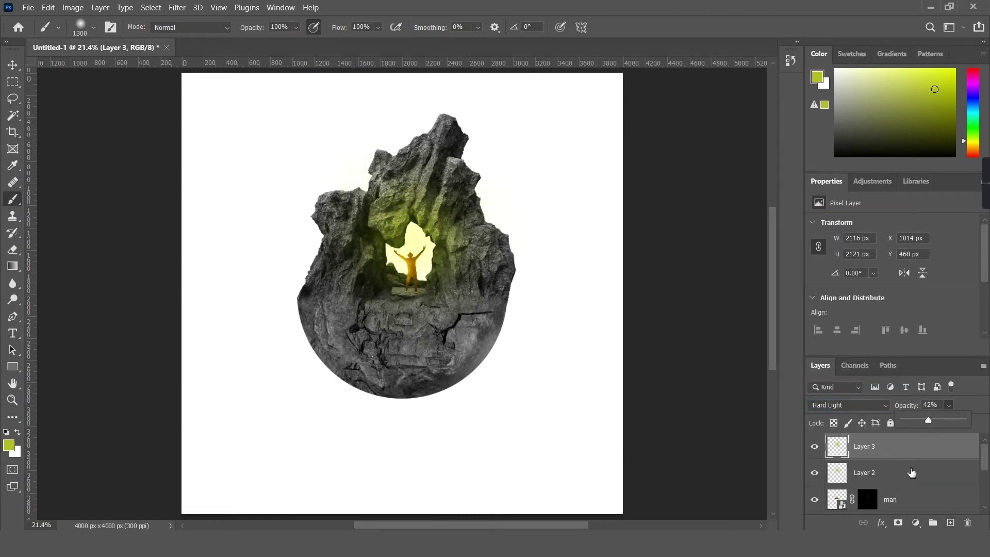
pyautogui.keyDown('shift'); pyautogui.click(911, 472); pyautogui.keyUp('shift')
pyautogui.hotkey('ctrl', 't')
pyautogui.moveTo(419, 220); pyautogui.dragTo(422, 226)
# Group the two glow layers as Light 1 and duplicate the group as Light 2
pyautogui.click(639, 26)
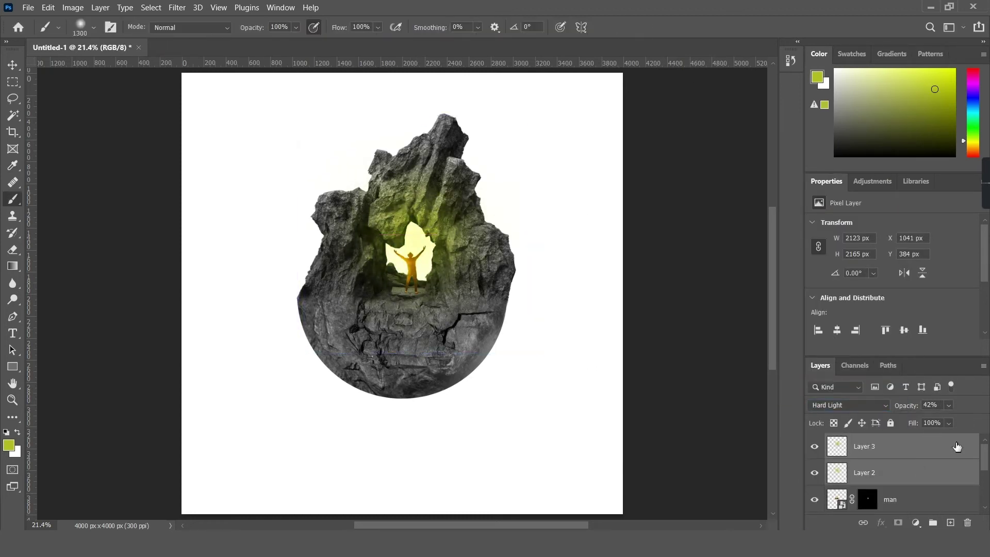
pyautogui.hotkey('ctrl', 'g')
pyautogui.doubleClick(860, 441)
pyautogui.hotkey('ctrl', 'j')
pyautogui.doubleClick(878, 441)
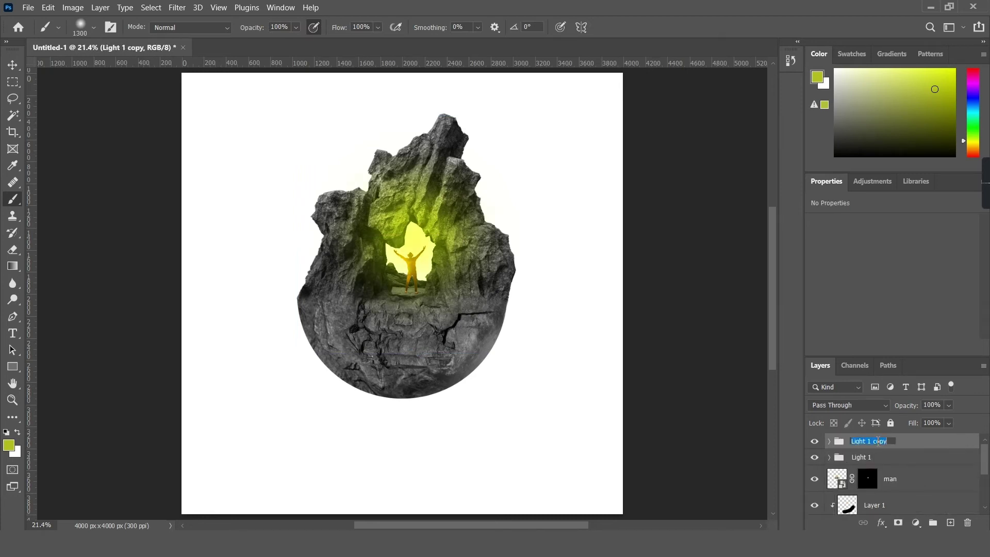
pyautogui.write('Light2')
pyautogui.press('Return')
# Move the Light 2 glow to the left of the sphere
pyautogui.hotkey('ctrl', 't')
pyautogui.moveTo(457, 241); pyautogui.dragTo(340, 261)
pyautogui.click(638, 27)
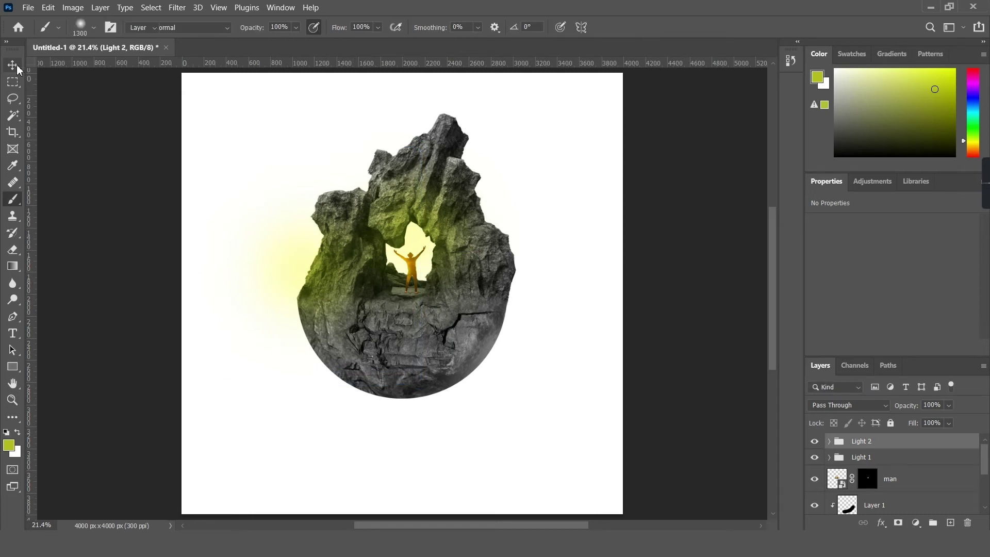
# Fill the background with grey-teal #91a09e and draw a white-to-grey gradient down the canvas
pyautogui.write('91a09e')
pyautogui.press('Return')
pyautogui.hotkey('alt', 'BackSpace')
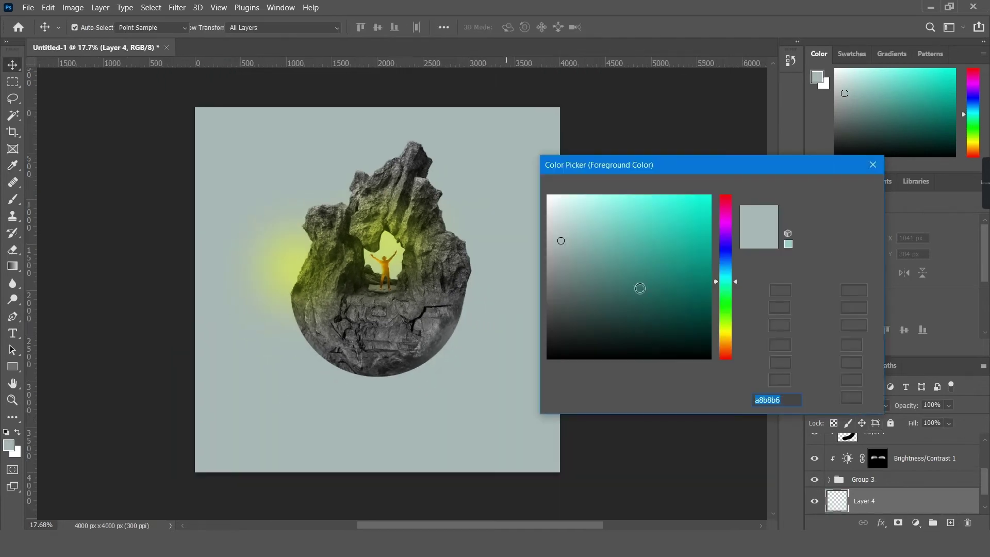
pyautogui.press('Return')
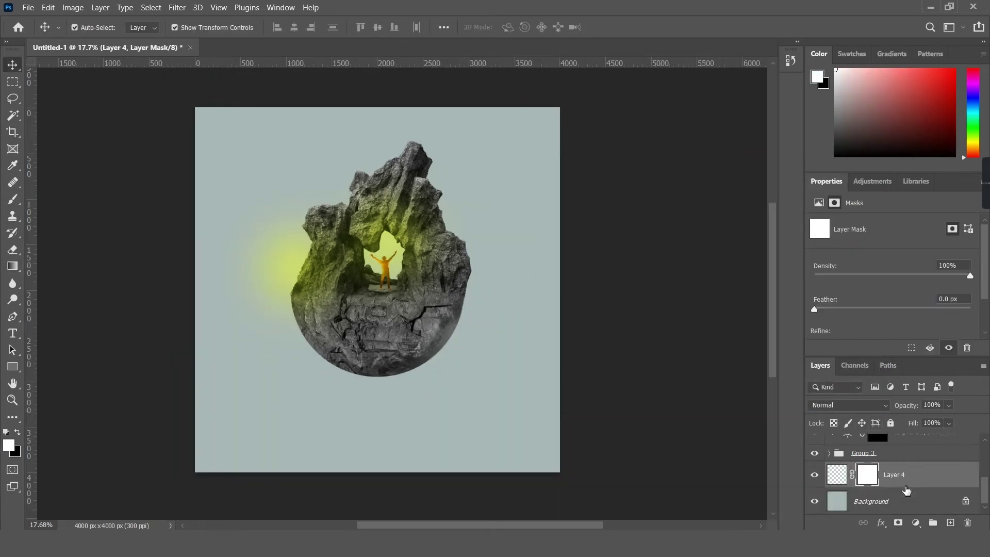
pyautogui.click(17, 432)
pyautogui.moveTo(365, 133)
pyautogui.mouseDown()
pyautogui.moveTo(365, 334)
pyautogui.moveTo(383, 364)
pyautogui.mouseUp()
# Enlarge the sunset sky, raise it, move it below the rock, and add a mask
pyautogui.scroll(1, 381, 362)
pyautogui.hotkey('ctrl', 't')
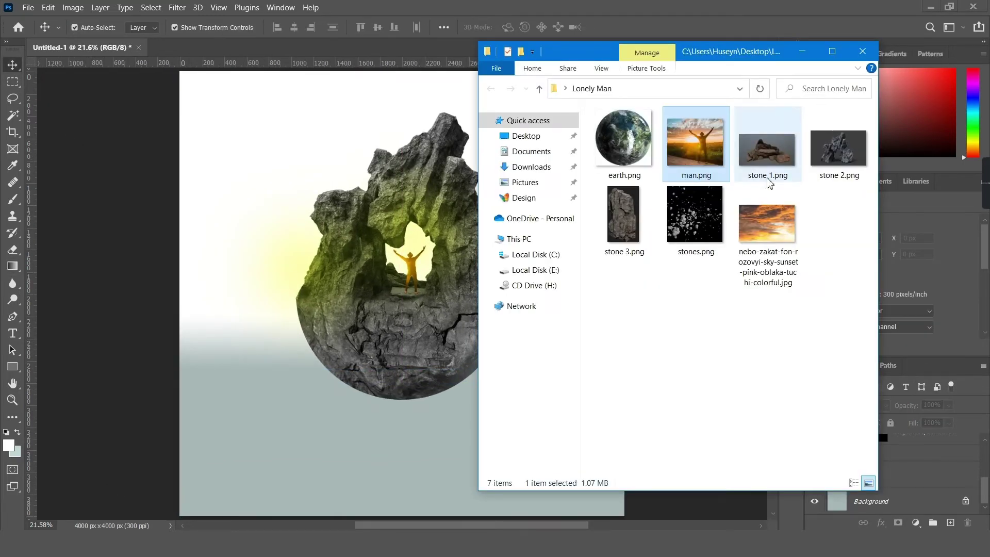
pyautogui.moveTo(438, 266); pyautogui.dragTo(438, 230)
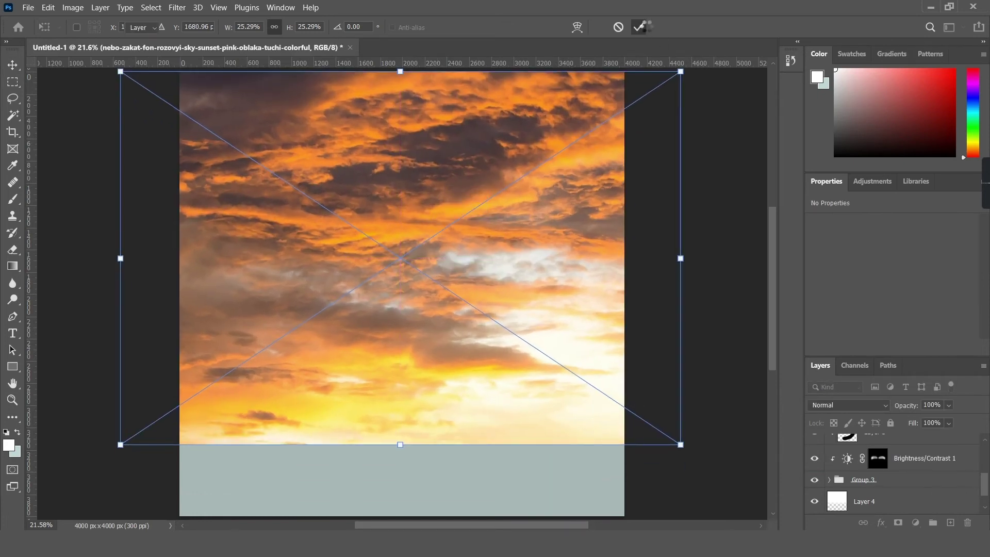
pyautogui.press('Return')
pyautogui.moveTo(923, 449); pyautogui.dragTo(876, 503)
pyautogui.click(898, 523)
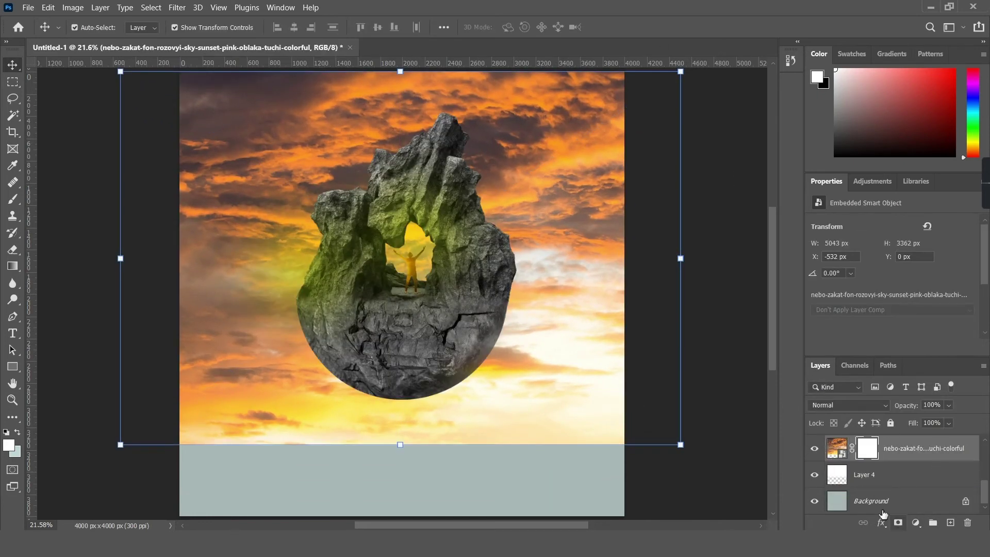
# Draw a vertical black-to-white gradient on the sky mask to fade its lower part
pyautogui.press('g')
pyautogui.press('x')
pyautogui.moveTo(51, 437); pyautogui.dragTo(51, 335)
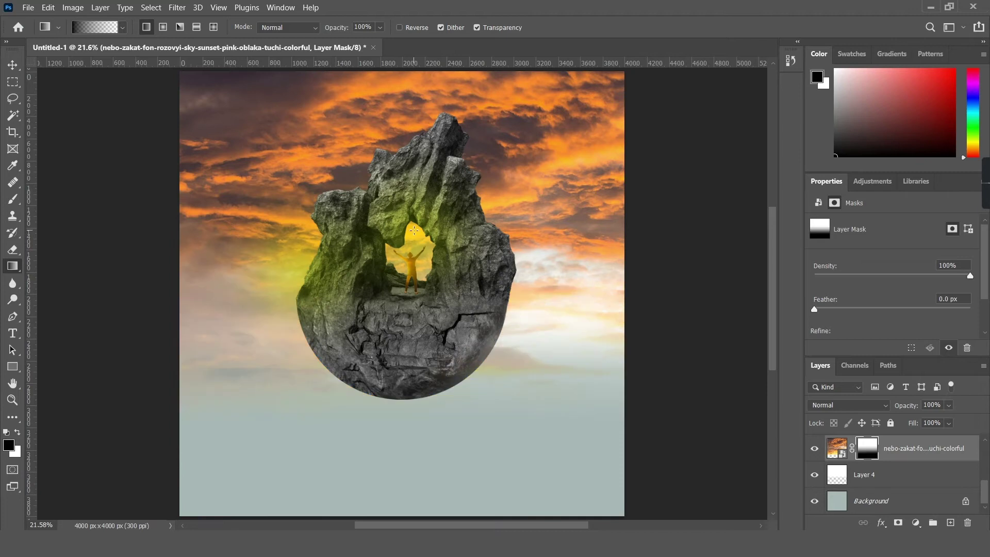
pyautogui.scroll(-1, 402, 294)
pyautogui.scroll(-1, 402, 294)
pyautogui.scroll(1, 402, 294)
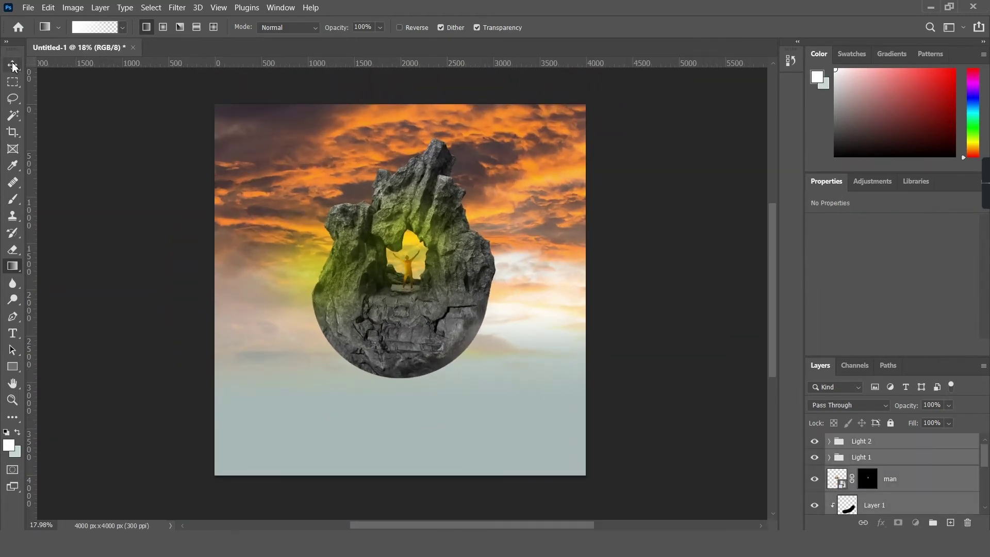
# Move the rock sphere slightly lower and paint an enlarged soft blob on Layer 5
pyautogui.hotkey('ctrl', 't')
pyautogui.moveTo(475, 288); pyautogui.dragTo(485, 322)
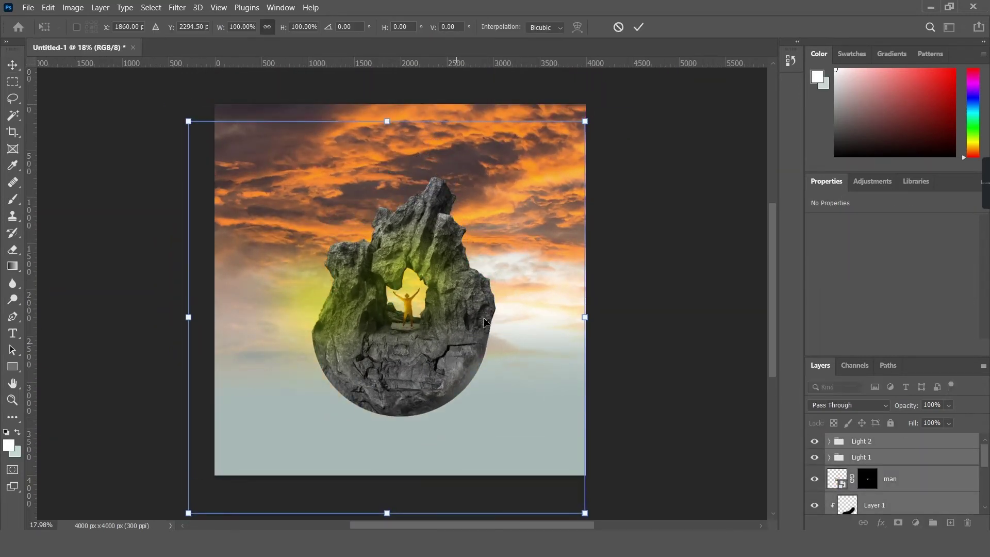
pyautogui.press('Return')
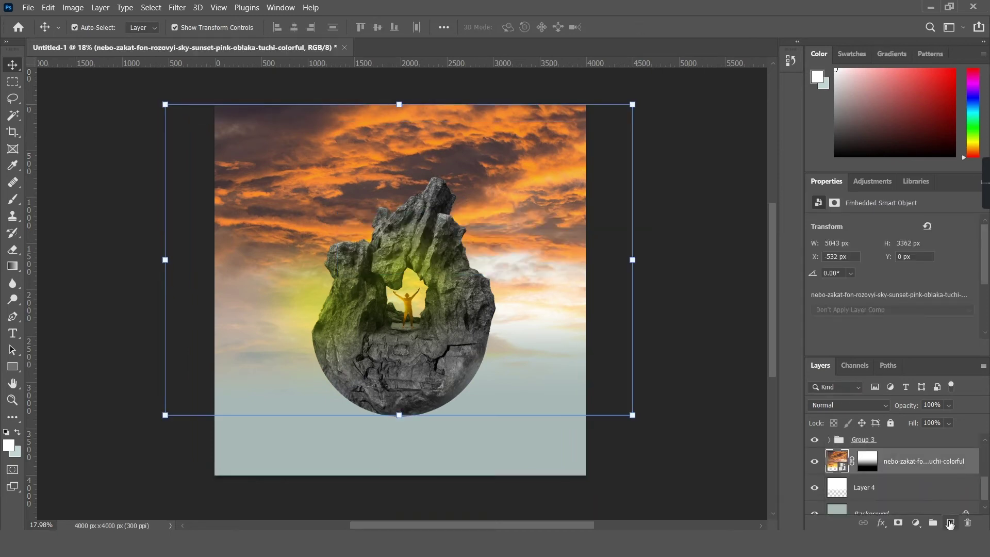
pyautogui.click(399, 294)
pyautogui.hotkey('ctrl', 't')
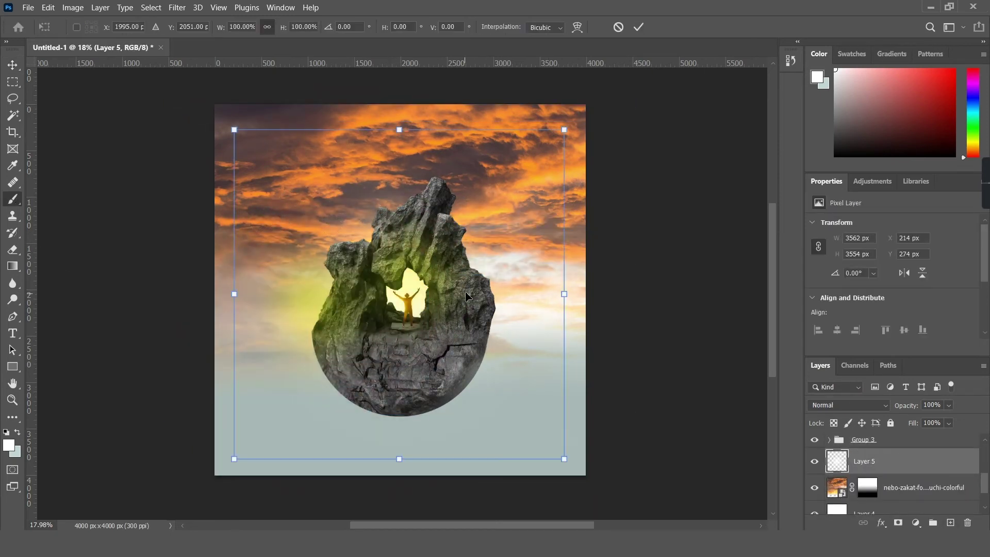
pyautogui.moveTo(565, 295); pyautogui.dragTo(625, 291)
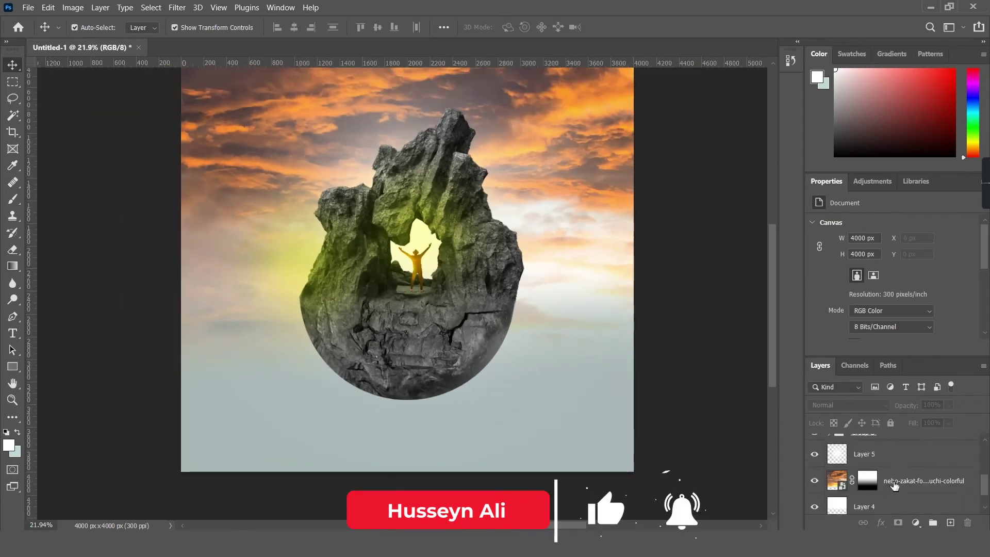
# Paint a flat-brush shadow under the sphere on new Layer 6 and add Hue/Saturation at −32
pyautogui.click(438, 309)
pyautogui.hotkey('ctrl', 'shift', 'alt', 'n')
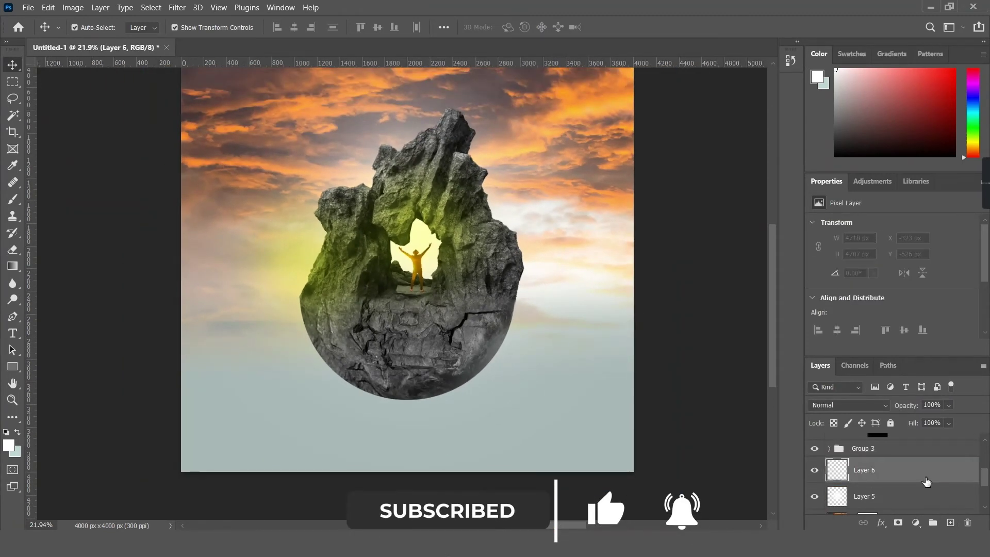
pyautogui.press('b')
pyautogui.rightClick(406, 324)
pyautogui.doubleClick(525, 406)
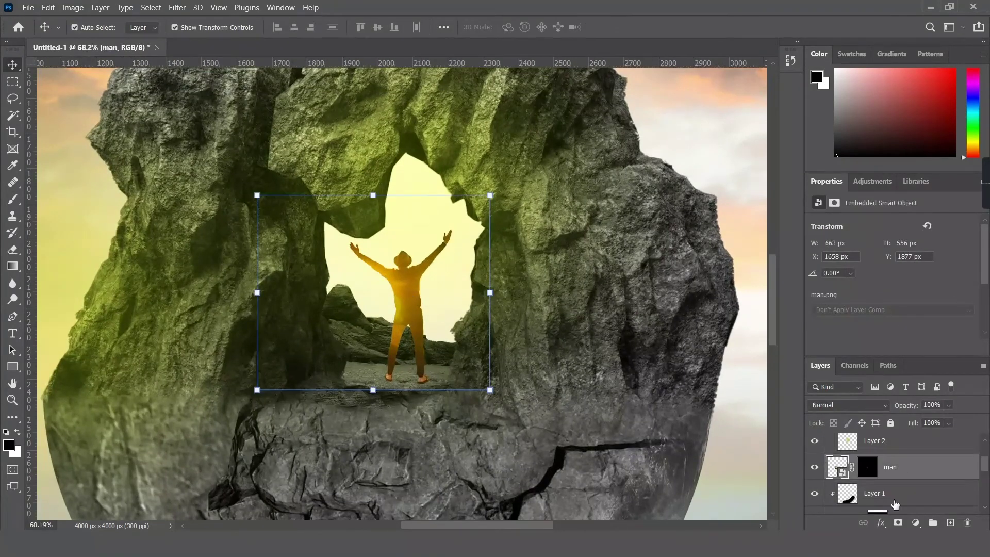
pyautogui.click(916, 522)
pyautogui.click(908, 412)
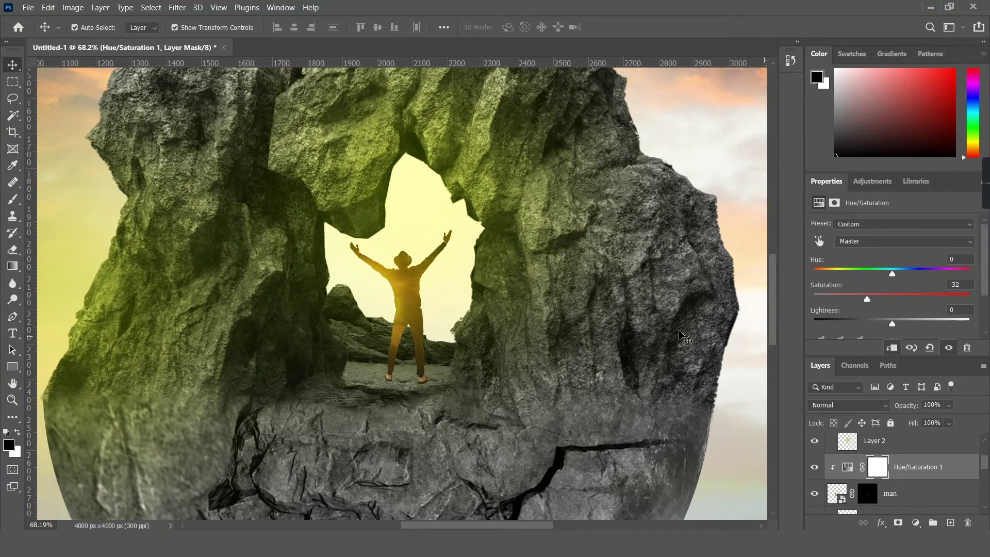
# Fill the man copy with a solid dark Color Overlay
pyautogui.hotkey('ctrl', 'z')
pyautogui.hotkey('ctrl', 'z')
pyautogui.hotkey('ctrl', 'z')
pyautogui.hotkey('ctrl', 'z')
pyautogui.scroll(-2, 762, 481)
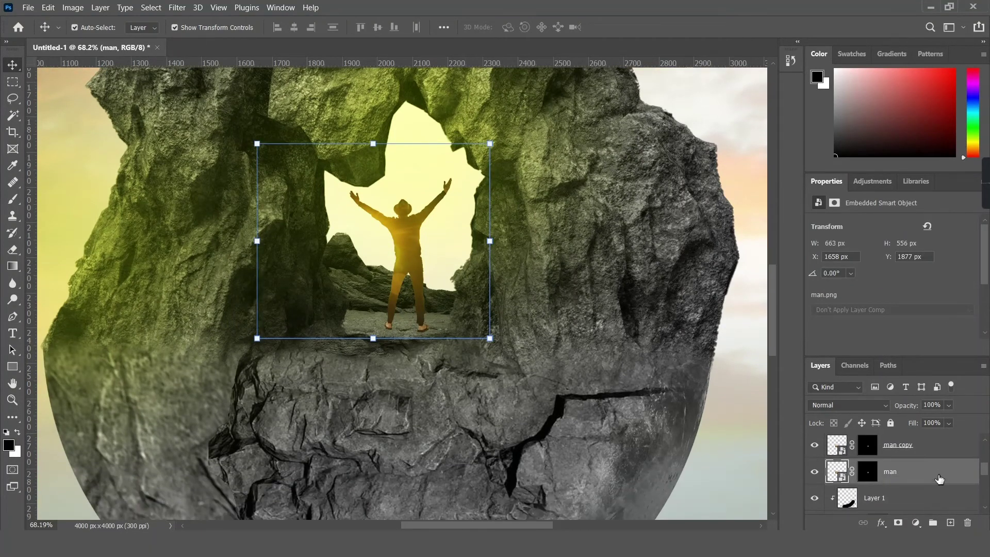
pyautogui.doubleClick(940, 479)
pyautogui.click(788, 183)
pyautogui.click(840, 190)
pyautogui.click(930, 168)
pyautogui.rightClick(939, 471)
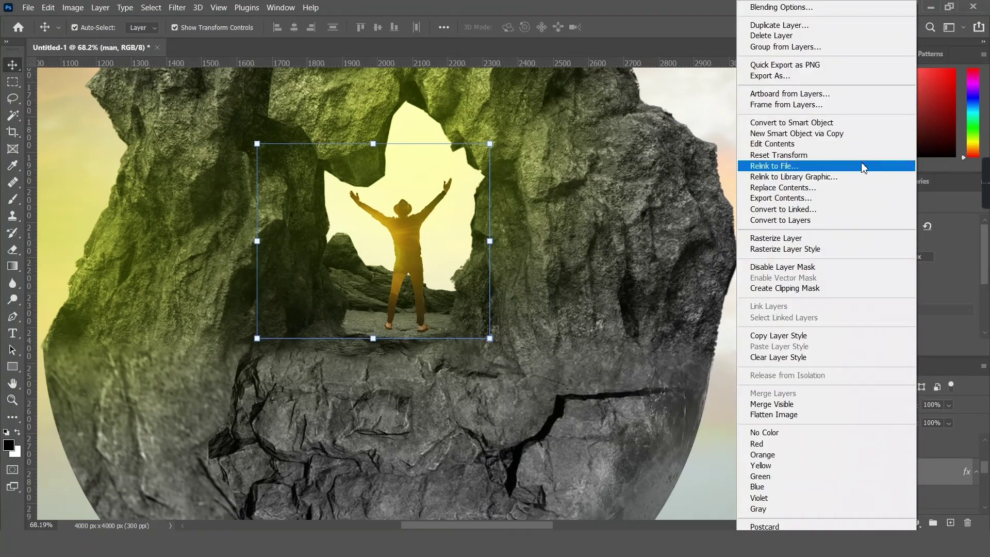
pyautogui.press('Escape')
pyautogui.hotkey('ctrl', 'z')
# Mask the shadow and fade it out with a vertical gradient
pyautogui.hotkey('ctrl', 'z')
pyautogui.hotkey('ctrl', 'z')
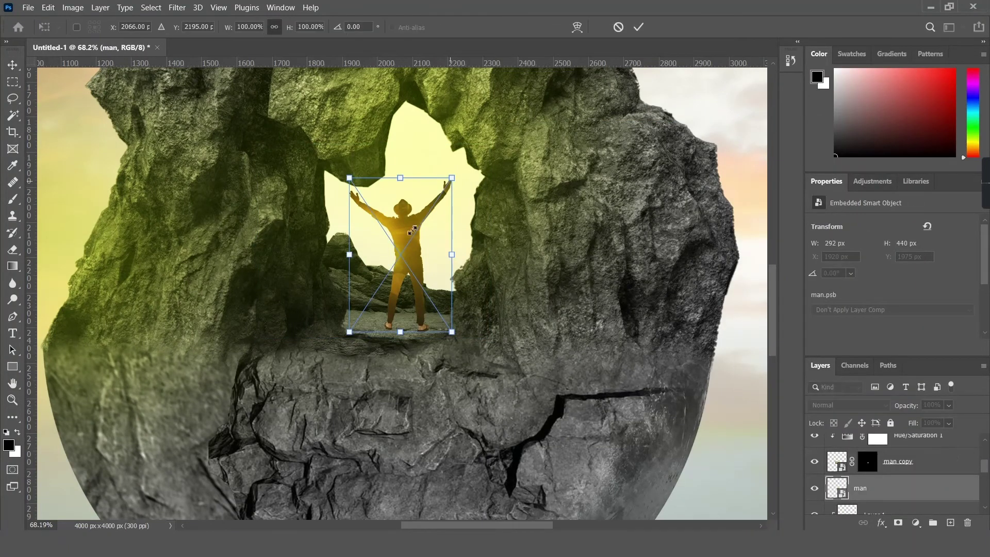
# Flip the dark copy vertically and place it beneath the man's feet
pyautogui.rightClick(412, 229)
pyautogui.click(439, 536)
pyautogui.moveTo(411, 270)
pyautogui.mouseDown()
pyautogui.moveTo(404, 413)
pyautogui.moveTo(400, 330)
pyautogui.mouseUp()
pyautogui.press('Return')
pyautogui.click(898, 522)
pyautogui.press('g')
pyautogui.scroll(5, 408, 393)
pyautogui.hotkey('ctrl', 'z')
pyautogui.moveTo(404, 390); pyautogui.dragTo(413, 313)
pyautogui.hotkey('ctrl', 'z')
pyautogui.scroll(1, 413, 309)
pyautogui.click(12, 200)
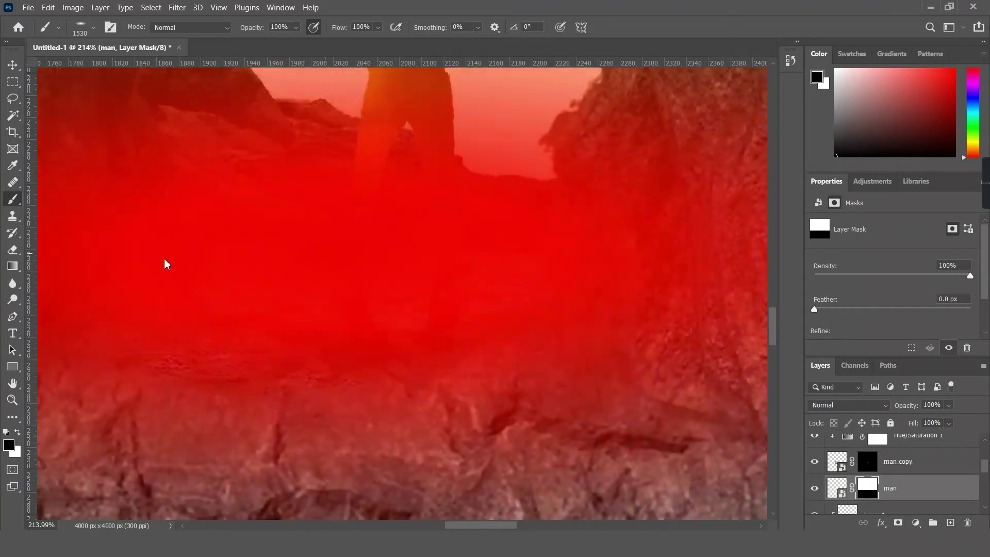
pyautogui.scroll(3, 364, 407)
pyautogui.moveTo(364, 407); pyautogui.dragTo(458, 238)
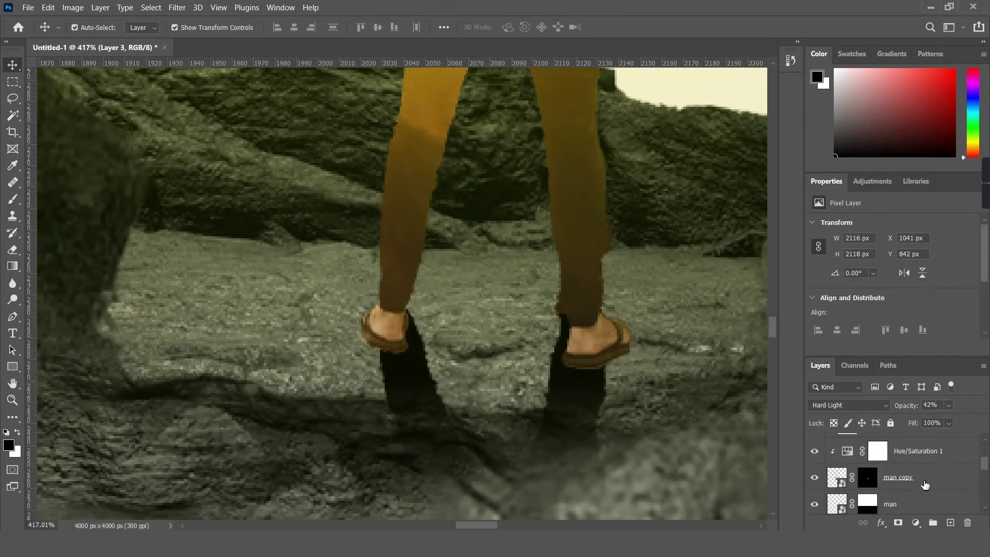
# Distort and warp the shadow, bending its top-right corner upward
pyautogui.click(897, 503)
pyautogui.hotkey('ctrl', 't')
pyautogui.scroll(-3, 574, 404)
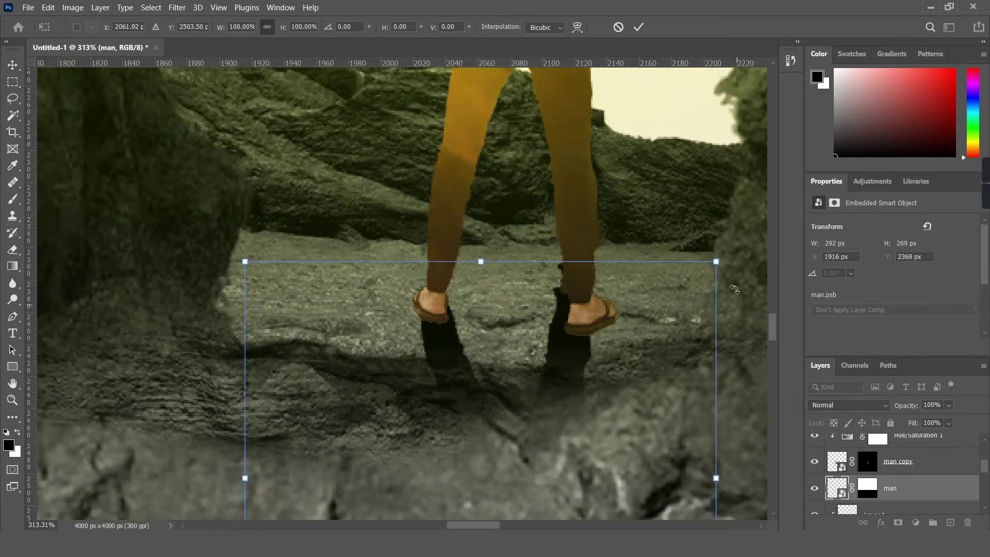
pyautogui.moveTo(737, 273); pyautogui.dragTo(744, 285)
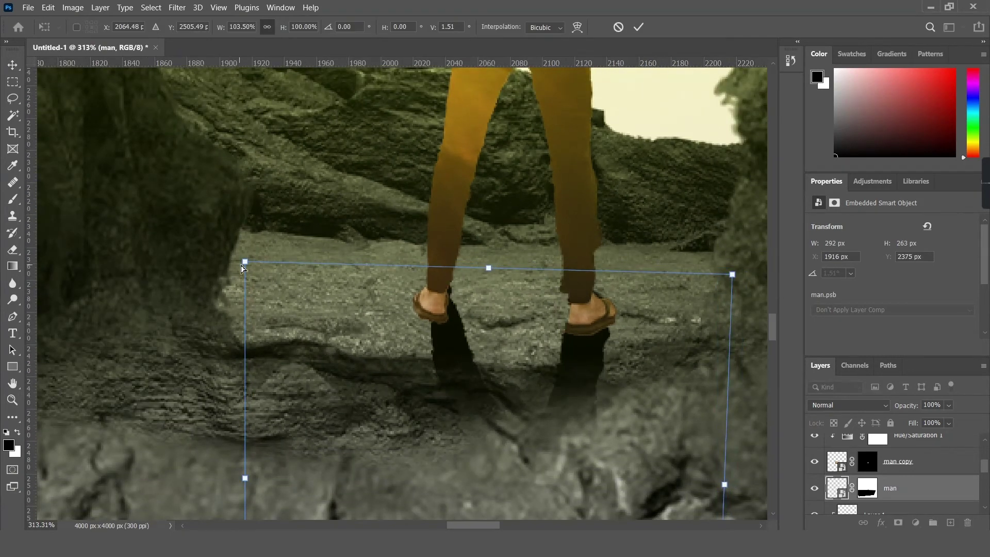
pyautogui.moveTo(243, 267); pyautogui.dragTo(218, 272)
pyautogui.moveTo(724, 485); pyautogui.dragTo(737, 485)
pyautogui.press('Return')
pyautogui.press('Return')
pyautogui.press('Escape')
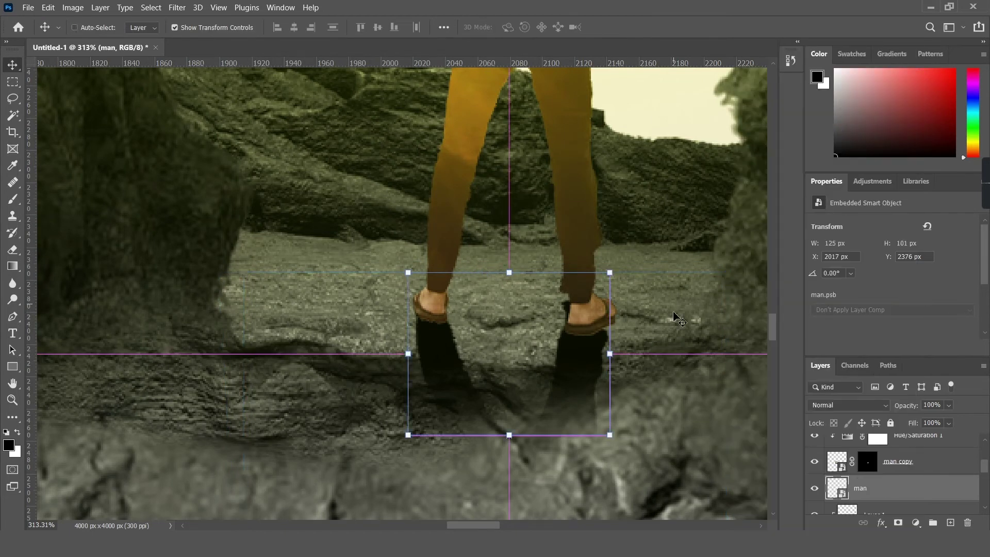
pyautogui.hotkey('ctrl', 't')
pyautogui.moveTo(728, 274); pyautogui.dragTo(727, 254)
pyautogui.click(639, 27)
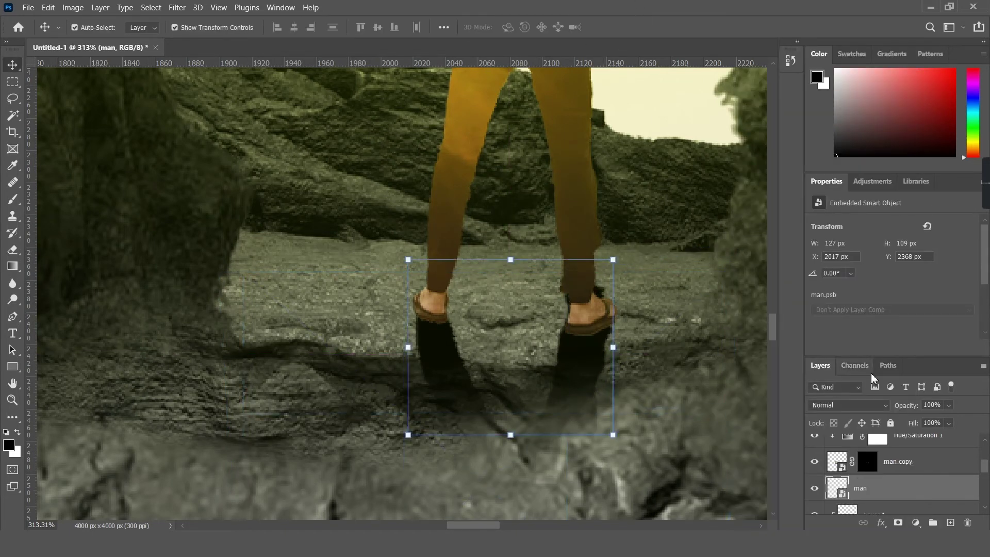
# Add a white mask to the shadow and set its opacity to 51%
pyautogui.click(898, 522)
pyautogui.press('b')
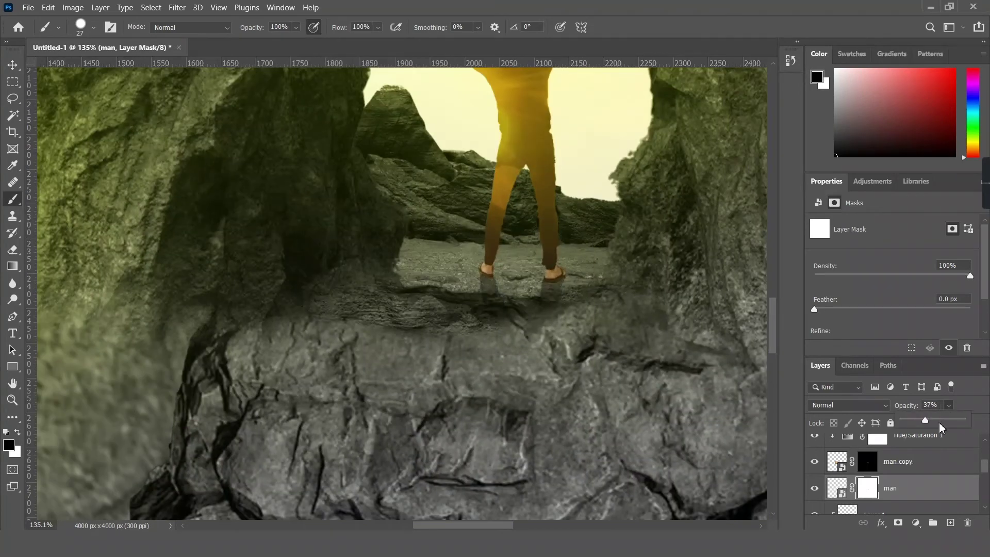
pyautogui.moveTo(925, 426); pyautogui.dragTo(938, 426)
pyautogui.scroll(-5, 482, 261)
pyautogui.scroll(5, 482, 261)
pyautogui.scroll(-1, 906, 480)
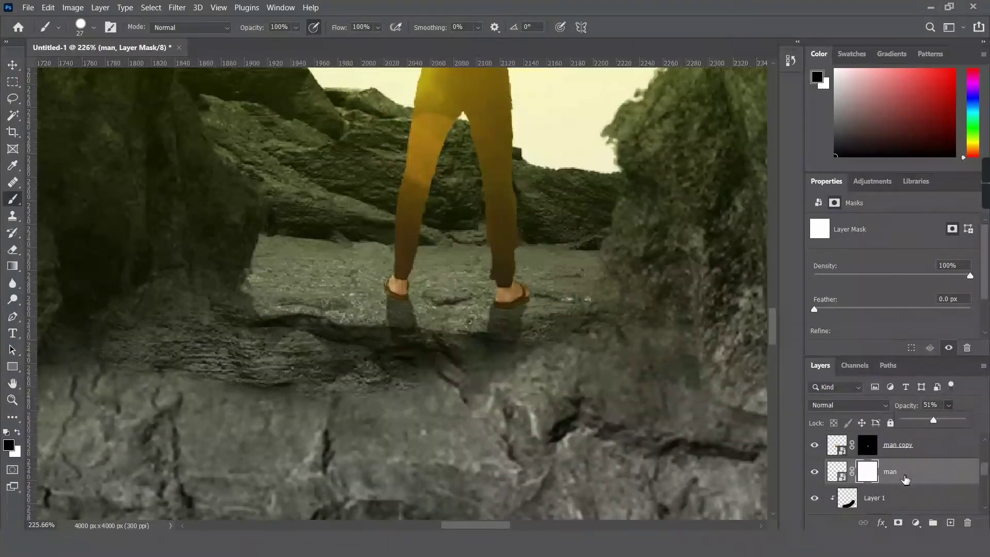
pyautogui.scroll(-10, 281, 372)
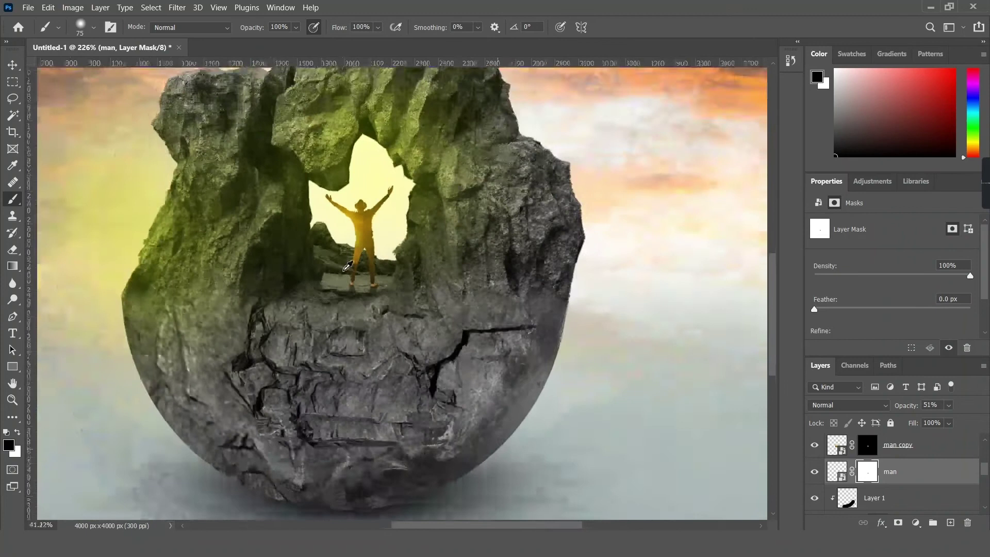
pyautogui.scroll(3, 361, 288)
# Select the Brightness/Contrast 2 adjustment, then Layer 3 of the light effect
pyautogui.press('v')
pyautogui.scroll(2, 921, 435)
pyautogui.click(917, 450)
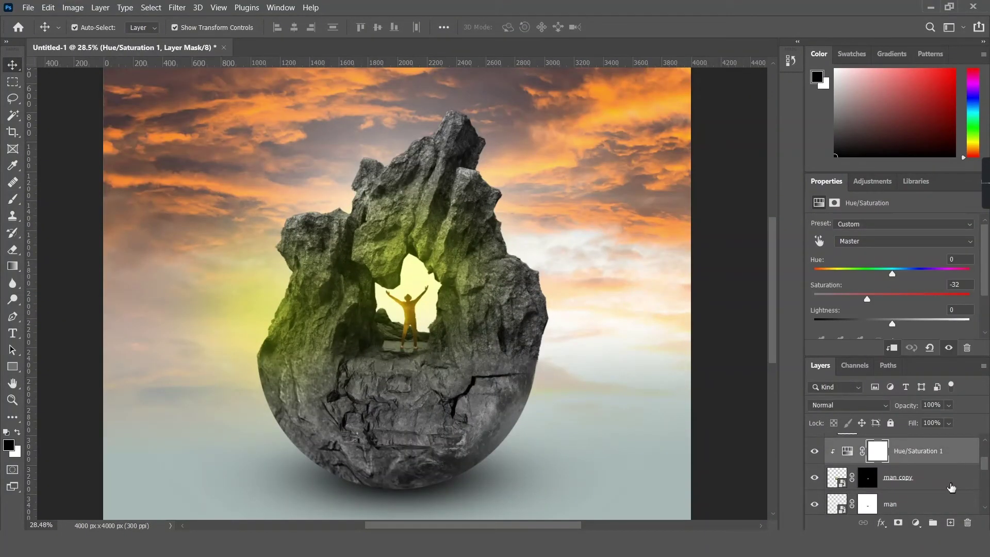
pyautogui.click(916, 503)
pyautogui.click(917, 477)
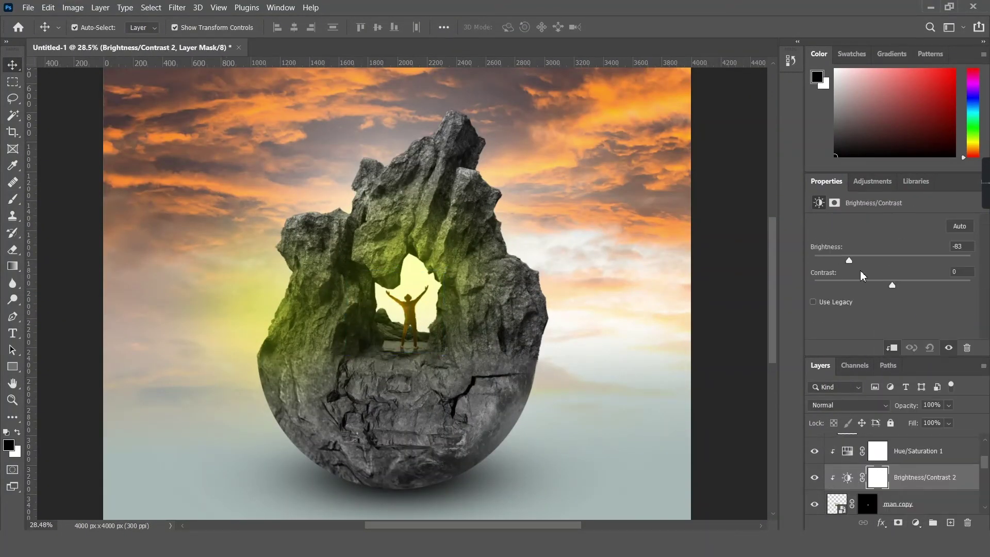
pyautogui.click(552, 338)
pyautogui.scroll(3, 396, 285)
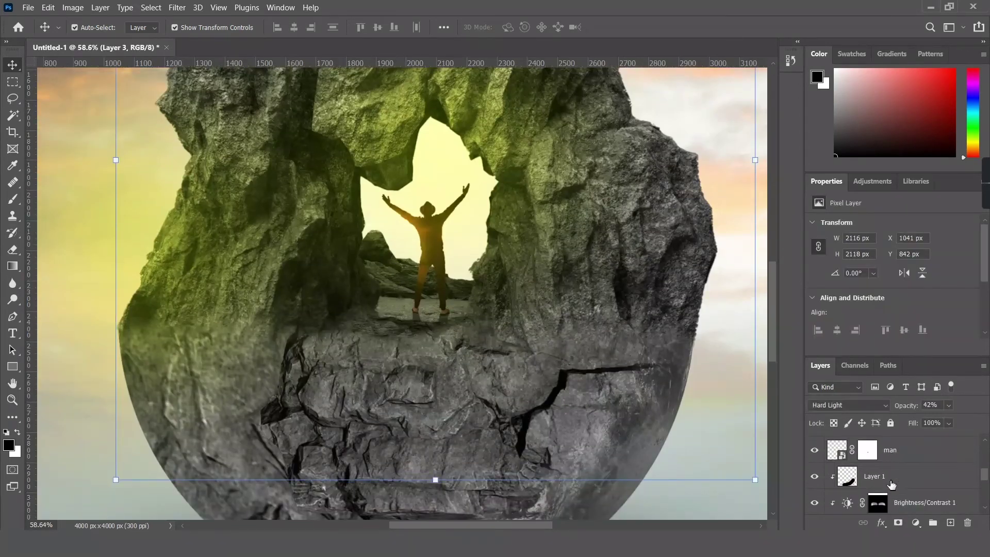
# Add a Brightness/Contrast adjustment clipped to stone 1 with Brightness raised to 123
pyautogui.click(915, 522)
pyautogui.click(897, 334)
pyautogui.rightClick(923, 475)
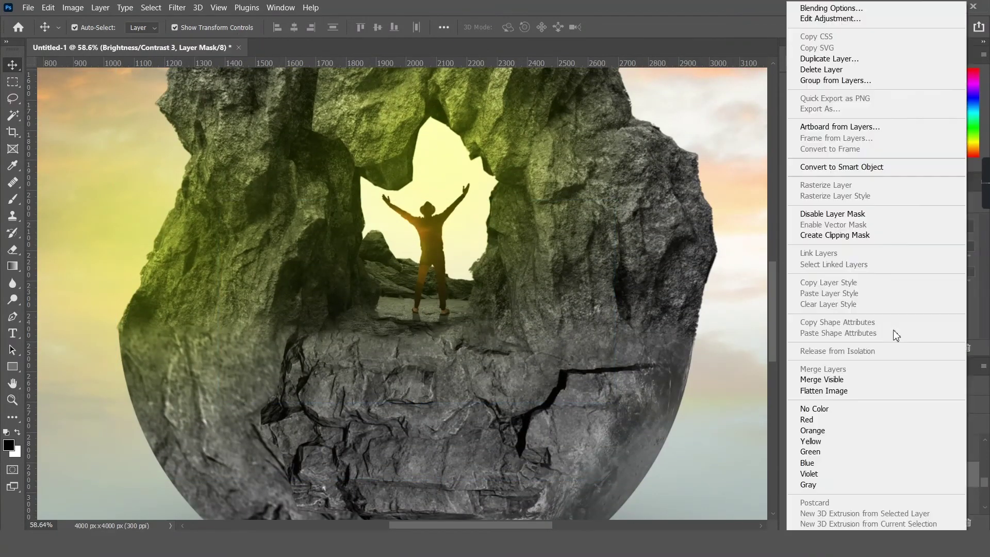
pyautogui.click(846, 234)
pyautogui.moveTo(892, 256); pyautogui.dragTo(925, 255)
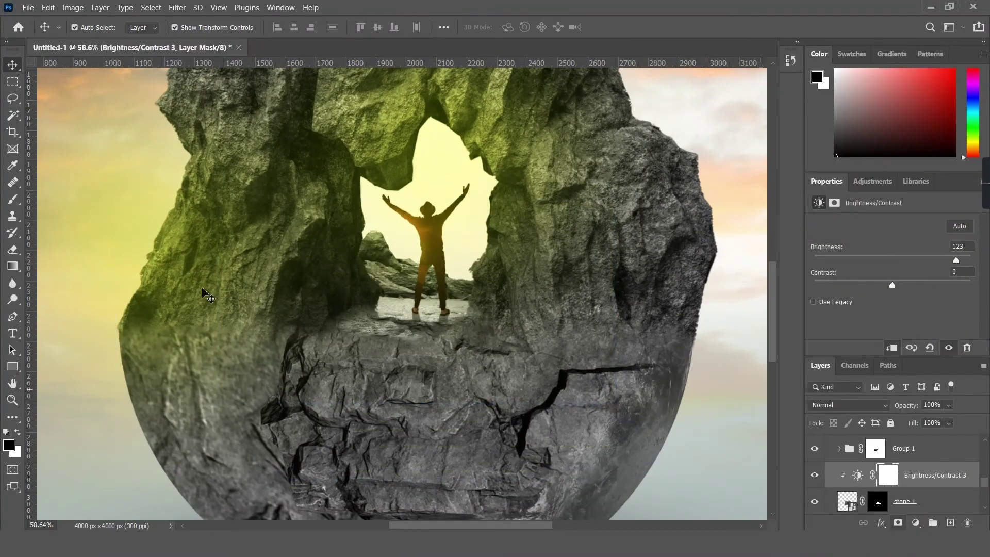
pyautogui.scroll(-5, 422, 275)
pyautogui.scroll(6, 421, 274)
pyautogui.scroll(-5, 408, 320)
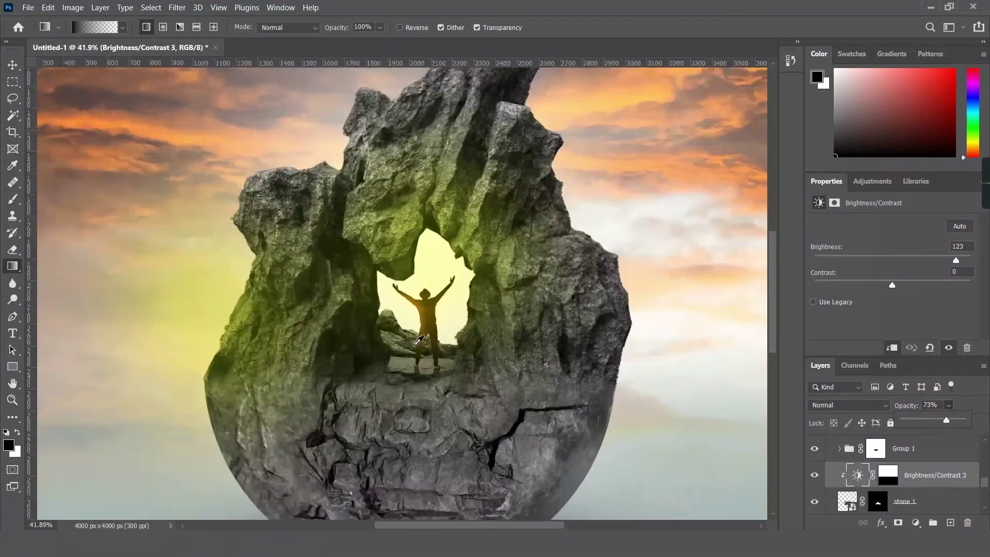
pyautogui.press('v')
pyautogui.click(133, 188)
# Paint a large white glow around the figure on Light 1's Layer 2 at 67% opacity
pyautogui.scroll(3, 926, 468)
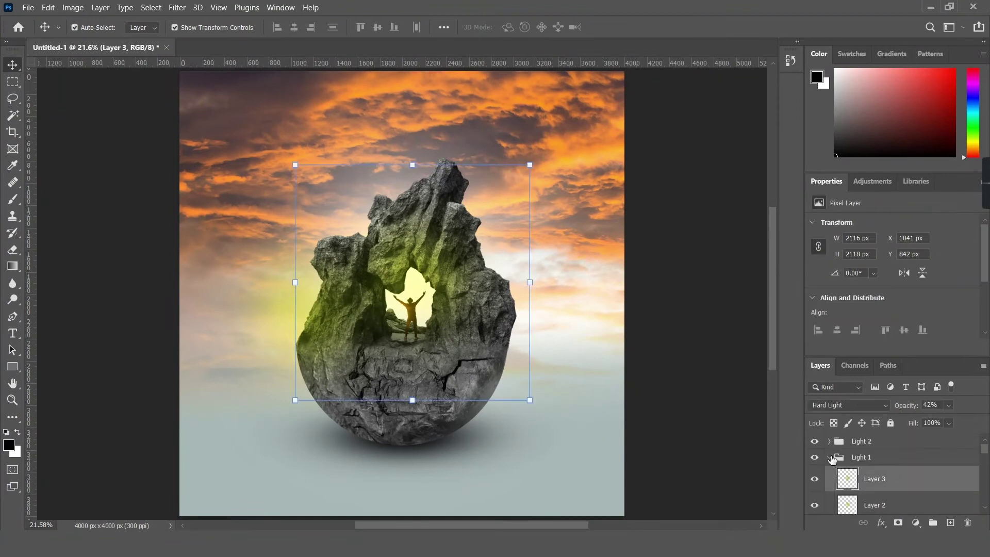
pyautogui.click(910, 466)
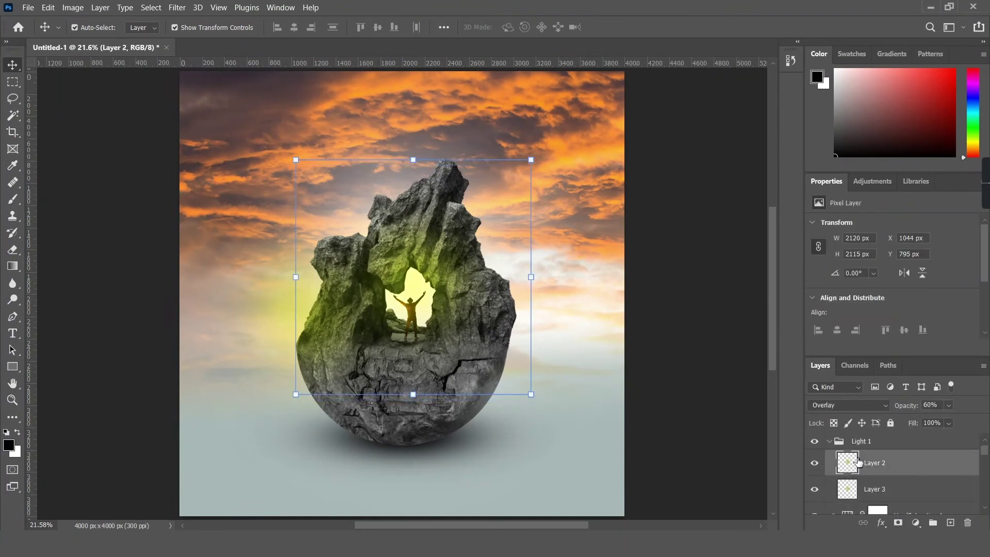
pyautogui.press('x')
pyautogui.click(413, 287)
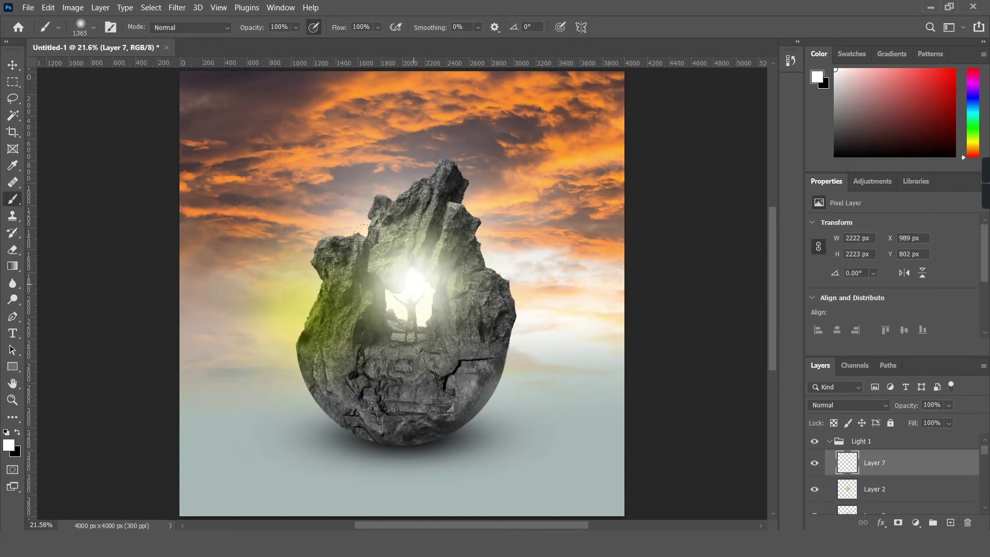
pyautogui.moveTo(920, 421); pyautogui.dragTo(943, 419)
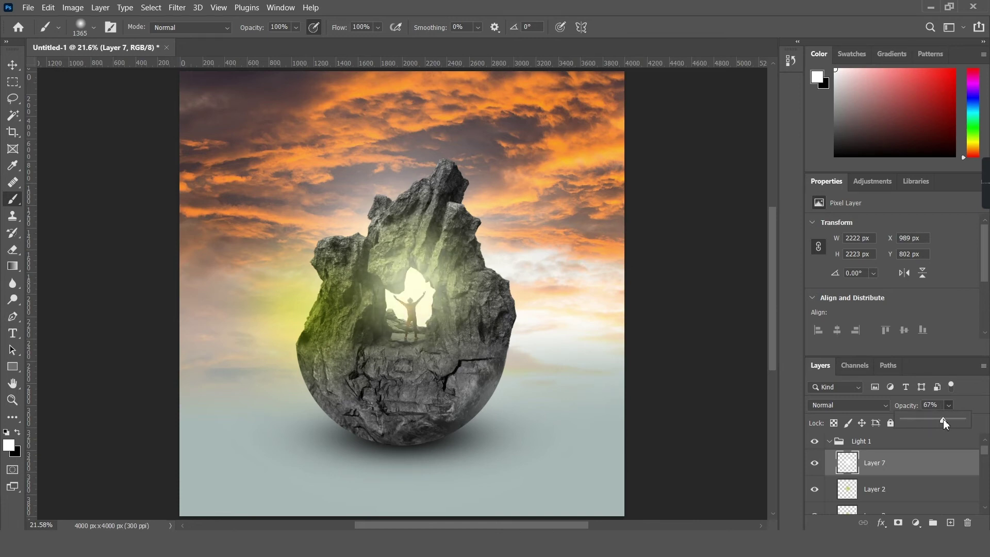
# Shrink and reposition the glows, scaling Light 2 to about 76.33% and widening Light 1
pyautogui.hotkey('ctrl', 't')
pyautogui.moveTo(424, 288); pyautogui.dragTo(432, 292)
pyautogui.click(640, 26)
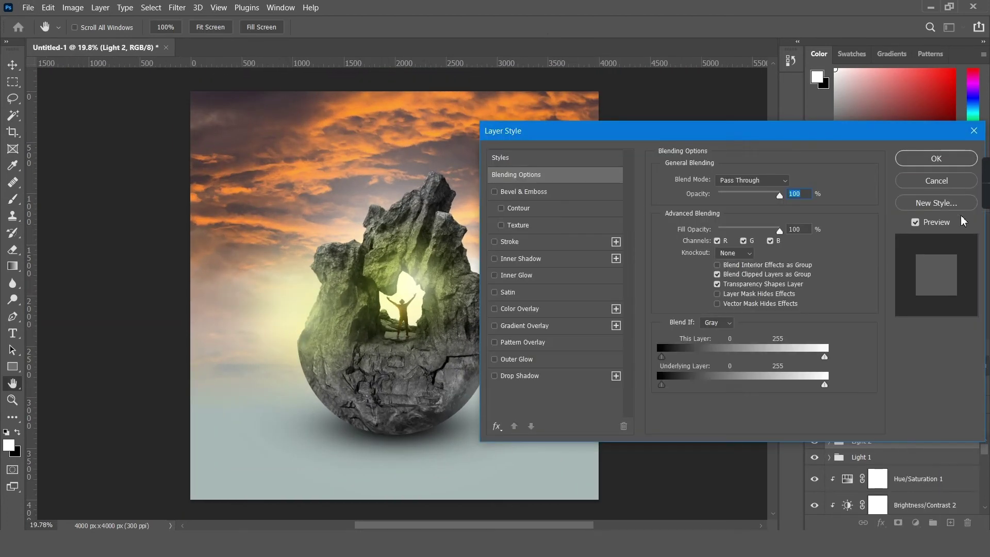
pyautogui.moveTo(401, 306); pyautogui.dragTo(320, 309)
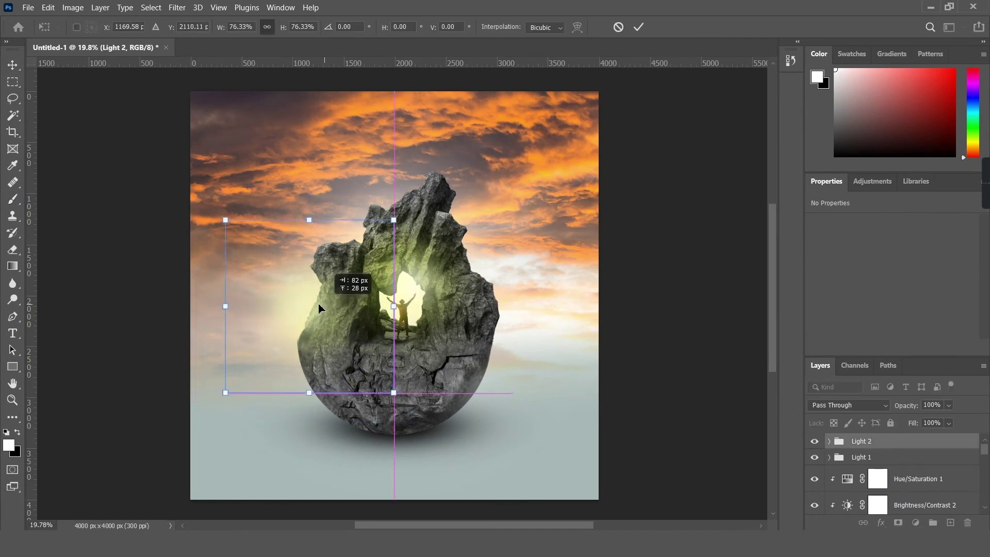
pyautogui.click(640, 27)
pyautogui.moveTo(512, 283); pyautogui.dragTo(518, 289)
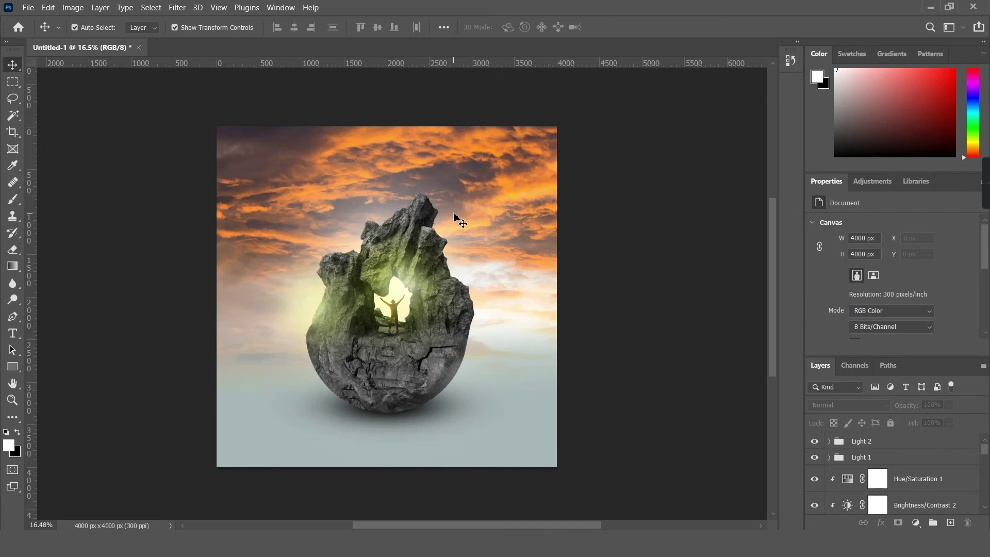
# Add a Levels adjustment (0, 1.66, 125) clipped to Layer 1 with its mask inverted
pyautogui.scroll(1, 833, 491)
pyautogui.click(877, 471)
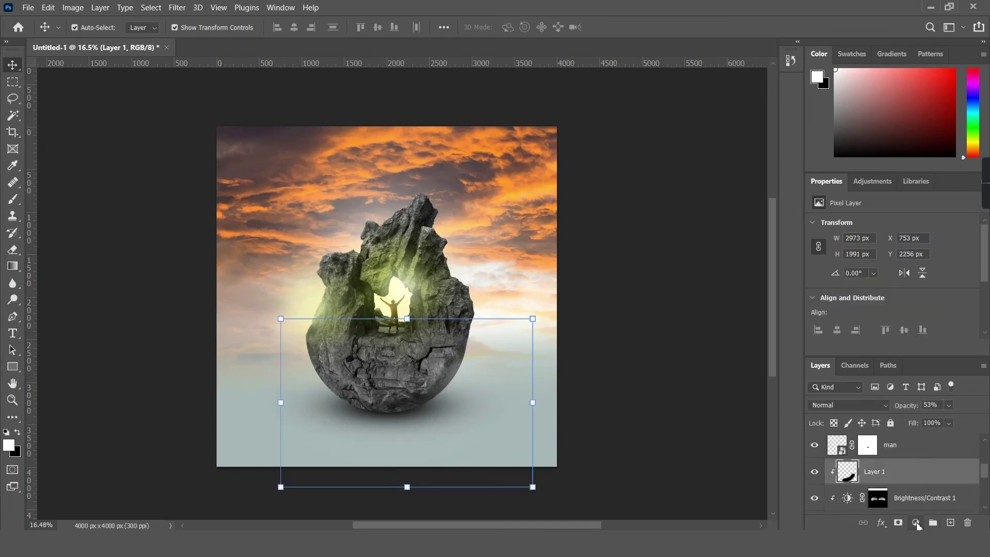
pyautogui.click(915, 522)
pyautogui.click(908, 348)
pyautogui.moveTo(901, 318)
pyautogui.mouseDown()
pyautogui.moveTo(927, 316)
pyautogui.moveTo(864, 316)
pyautogui.moveTo(905, 318)
pyautogui.mouseUp()
pyautogui.rightClick(923, 471)
pyautogui.click(815, 234)
pyautogui.hotkey('ctrl', 'i')
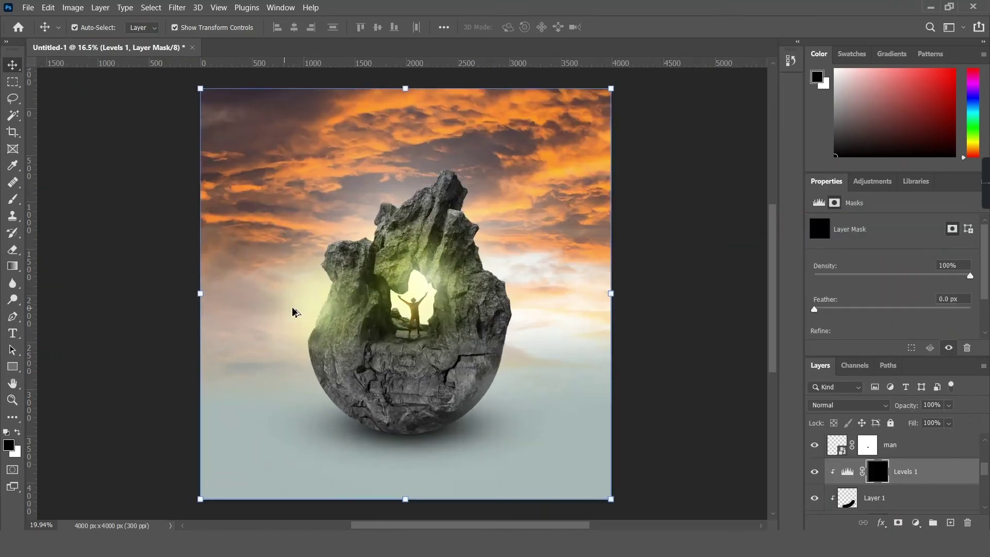
# Paint white on the Levels mask along the lit rock edges around the arch
pyautogui.keyDown('alt'); pyautogui.scroll(5, 292, 309); pyautogui.keyUp('alt')
pyautogui.press('b')
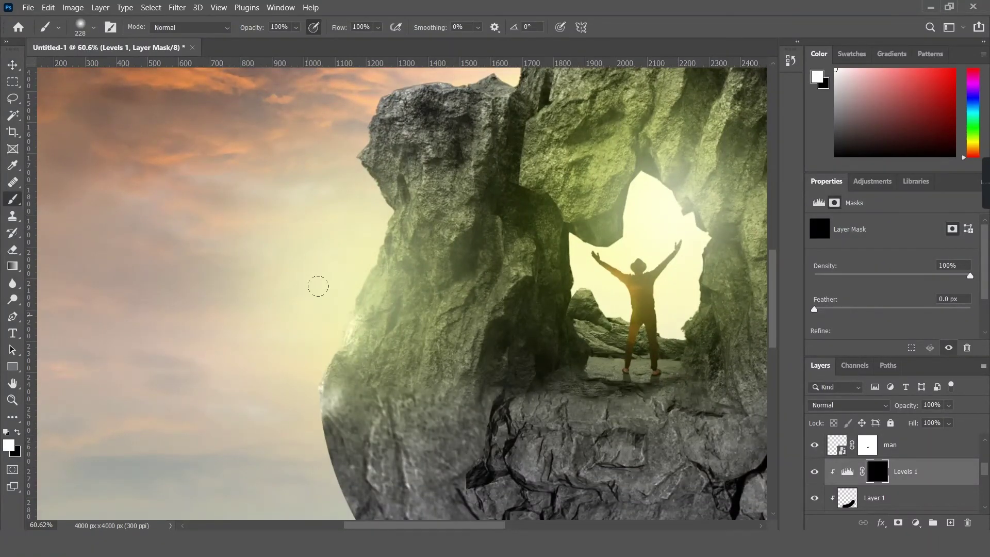
pyautogui.moveTo(319, 286); pyautogui.dragTo(361, 310)
pyautogui.scroll(-3, 250, 267)
pyautogui.scroll(6, 221, 310)
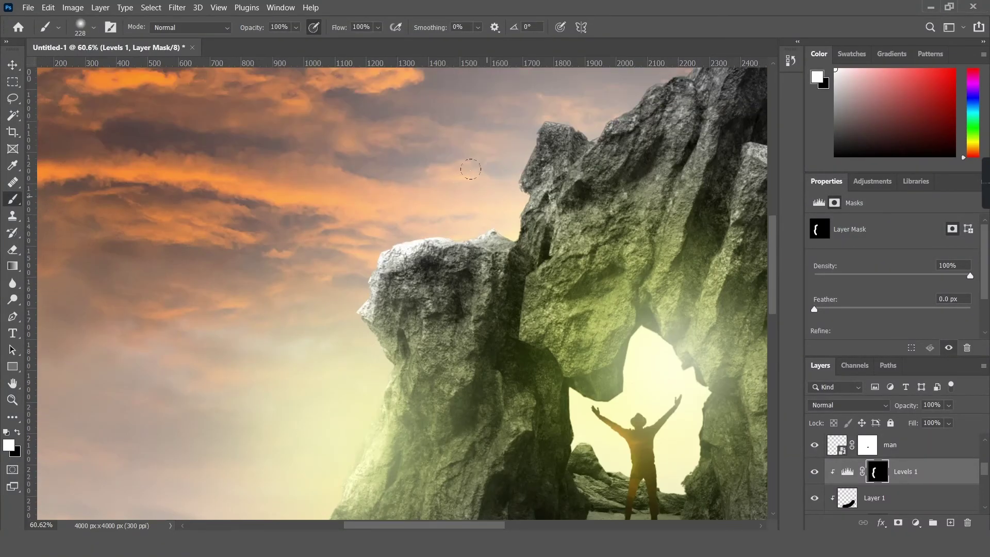
pyautogui.scroll(2, 470, 169)
pyautogui.hscroll(3, 521, 194)
pyautogui.scroll(-3, 619, 216)
pyautogui.scroll(-3, 660, 243)
pyautogui.keyDown('alt'); pyautogui.scroll(-3, 727, 234); pyautogui.keyUp('alt')
pyautogui.keyDown('alt'); pyautogui.scroll(4, 464, 320); pyautogui.keyUp('alt')
pyautogui.keyDown('alt'); pyautogui.scroll(3, 453, 360); pyautogui.keyUp('alt')
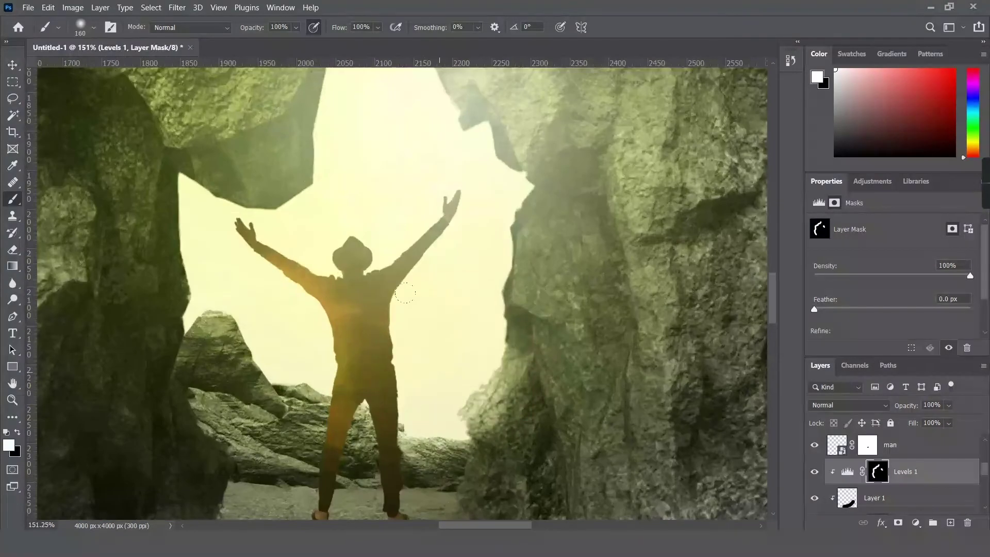
pyautogui.scroll(2, 391, 150)
pyautogui.scroll(-3, 211, 280)
pyautogui.moveTo(212, 280); pyautogui.dragTo(211, 407)
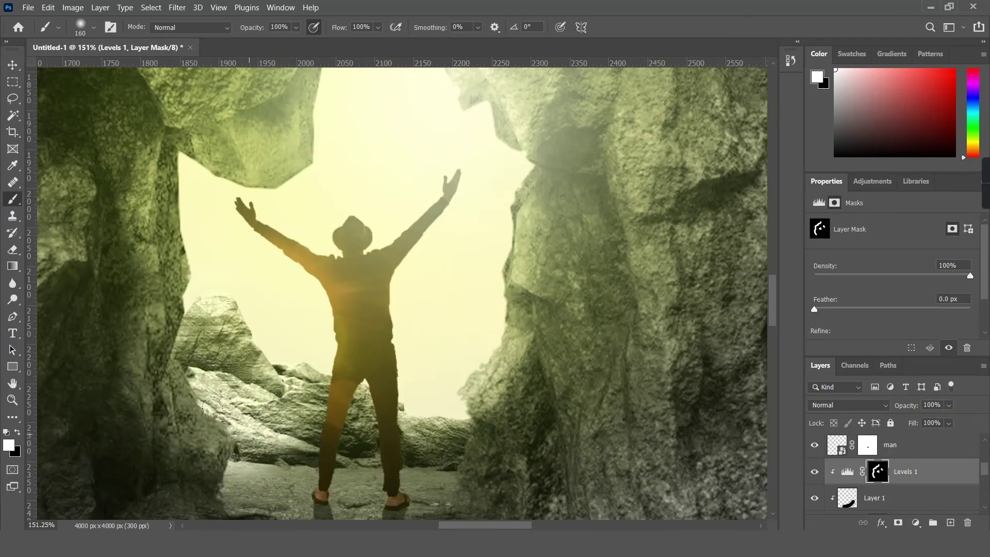
pyautogui.scroll(-2, 211, 408)
# Paint black on the mask to hide the brightening on the left rocks
pyautogui.press('x')
pyautogui.keyDown('alt'); pyautogui.scroll(4, 263, 432); pyautogui.keyUp('alt')
pyautogui.moveTo(263, 432)
pyautogui.mouseDown()
pyautogui.moveTo(128, 155)
pyautogui.moveTo(278, 319)
pyautogui.mouseUp()
pyautogui.scroll(3, 232, 232)
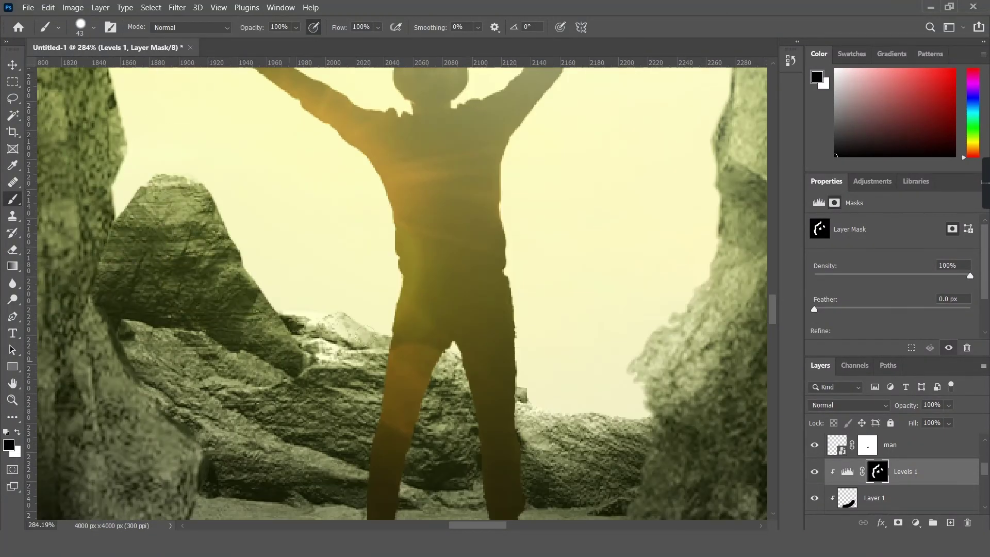
pyautogui.keyDown('alt'); pyautogui.scroll(-5, 408, 393); pyautogui.keyUp('alt')
pyautogui.keyDown('alt'); pyautogui.scroll(-5, 409, 408); pyautogui.keyUp('alt')
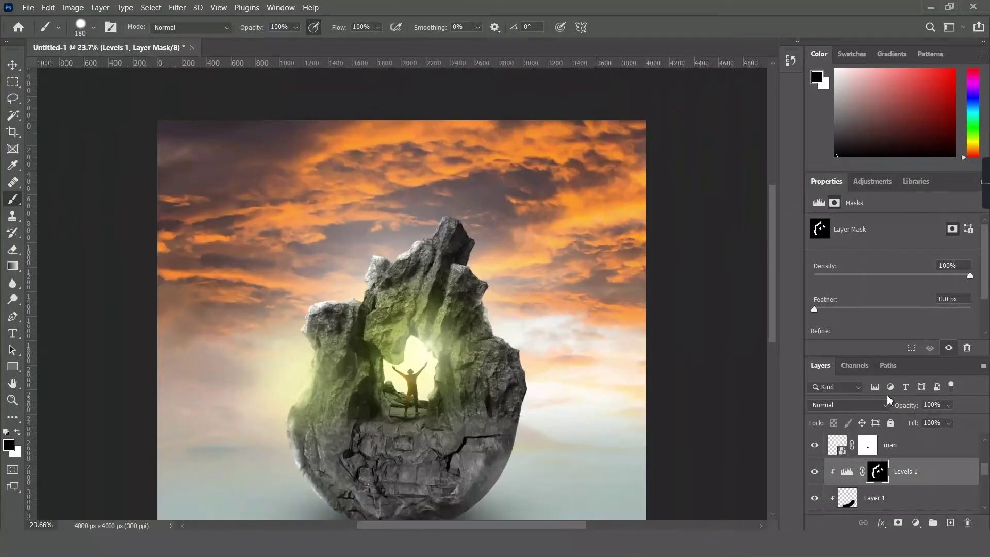
# Preview the adjustment without its mask, then set the Levels layer to Lighten blending
pyautogui.keyDown('shift'); pyautogui.click(877, 471); pyautogui.keyUp('shift')
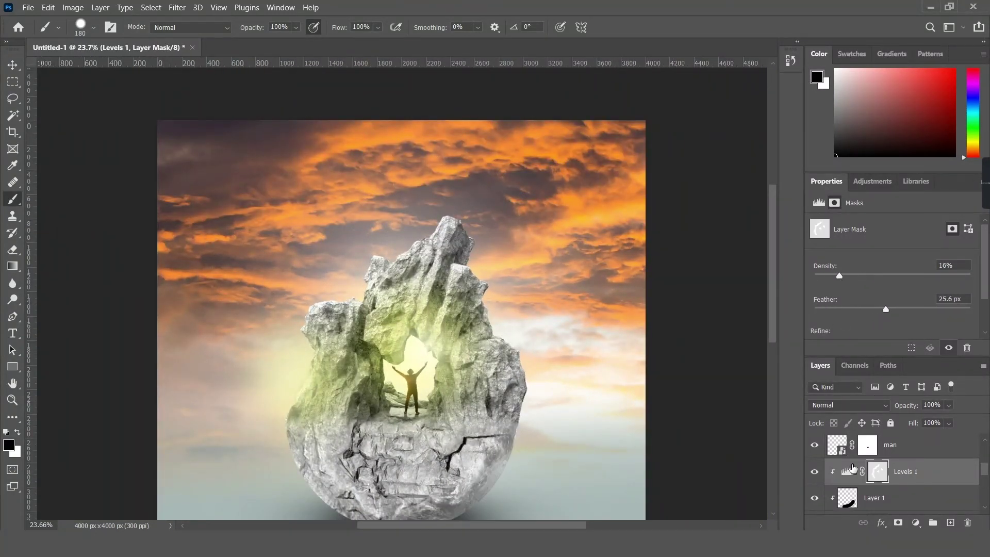
pyautogui.click(847, 472)
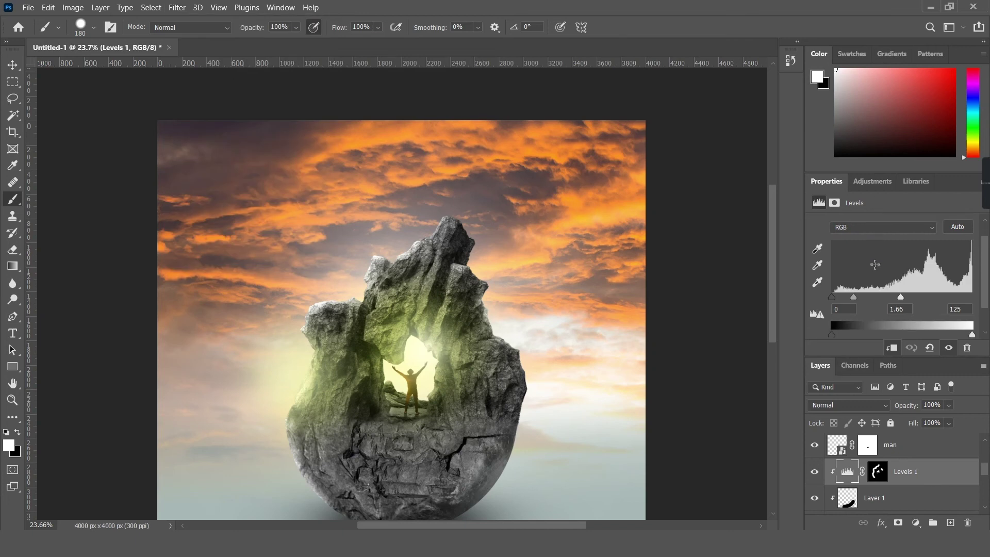
pyautogui.click(848, 405)
pyautogui.click(834, 303)
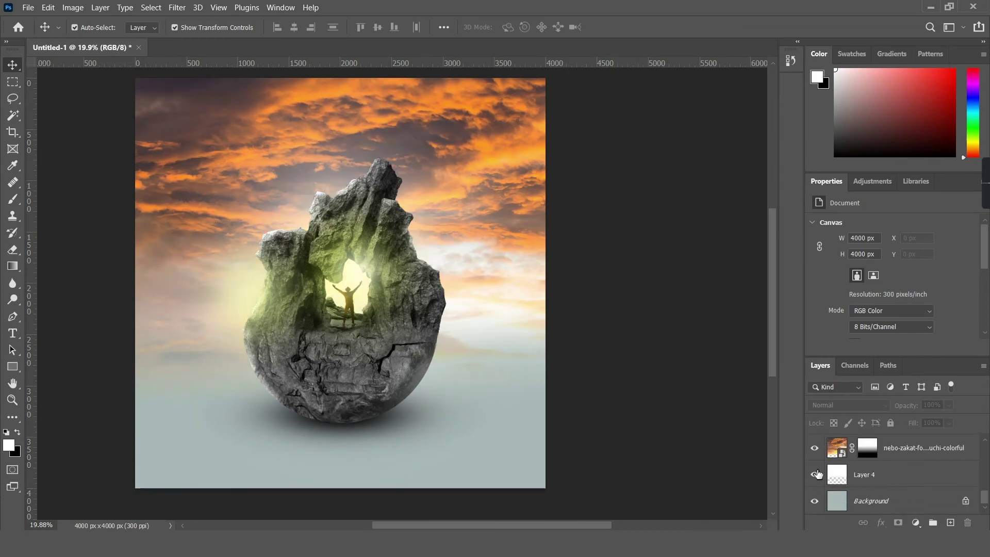
# Scale, rotate and move the stones left of the rock, adding Color Overlay and Inner Shadow
pyautogui.scroll(4, 433, 361)
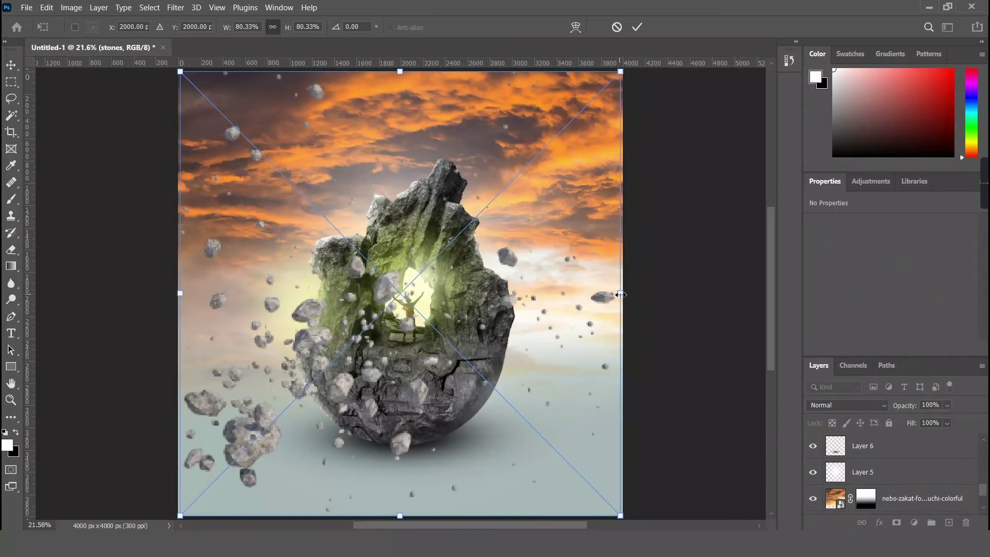
pyautogui.moveTo(335, 306); pyautogui.dragTo(309, 290)
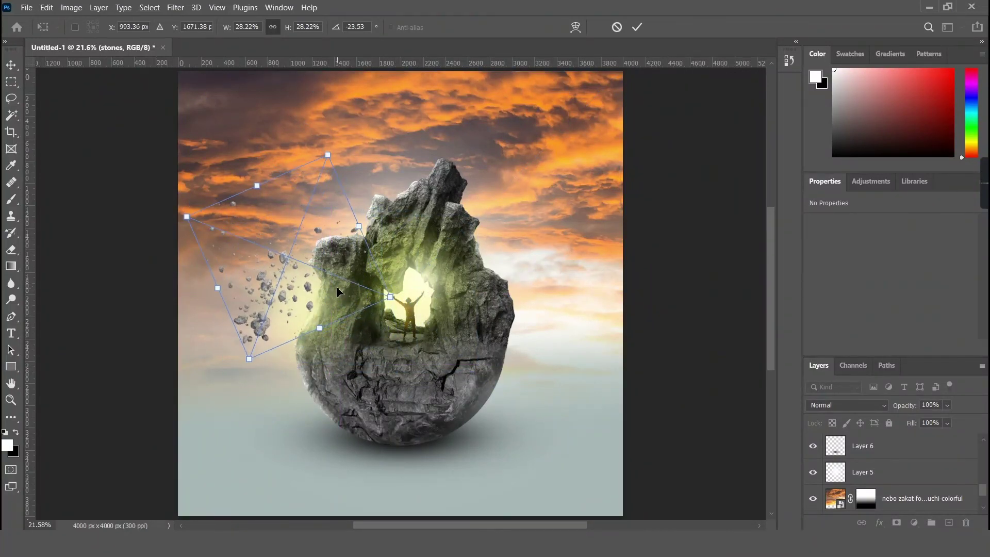
pyautogui.press('Return')
pyautogui.click(880, 522)
pyautogui.click(897, 483)
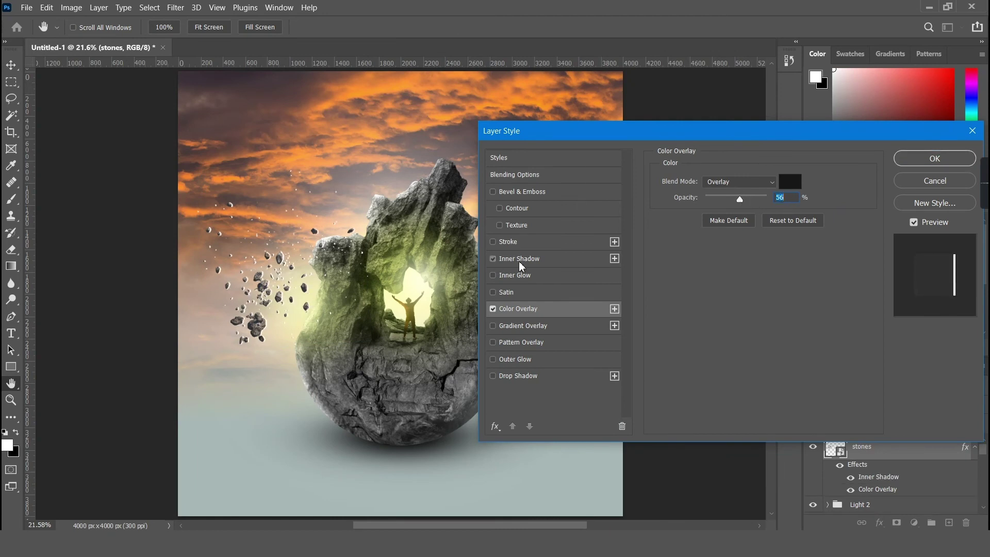
pyautogui.click(519, 259)
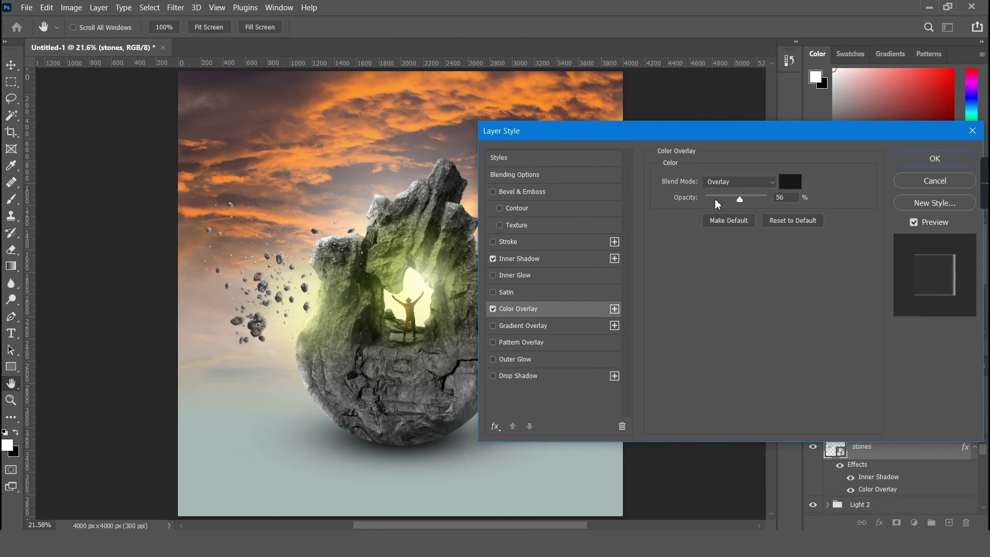
pyautogui.click(935, 159)
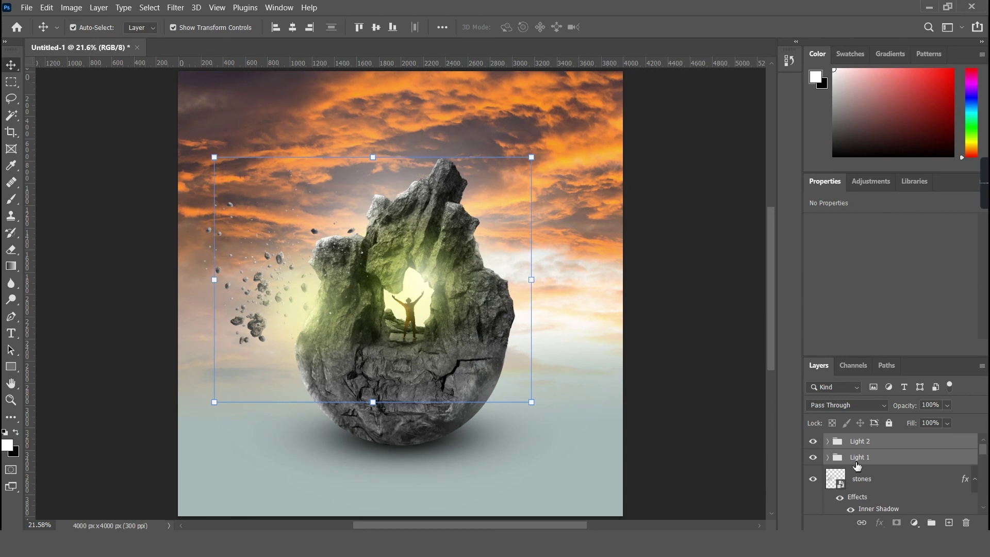
# Add a layer mask to the stones and paint black to hide two lower-right stones
pyautogui.scroll(-2, 299, 279)
pyautogui.scroll(3, 299, 279)
pyautogui.click(288, 268)
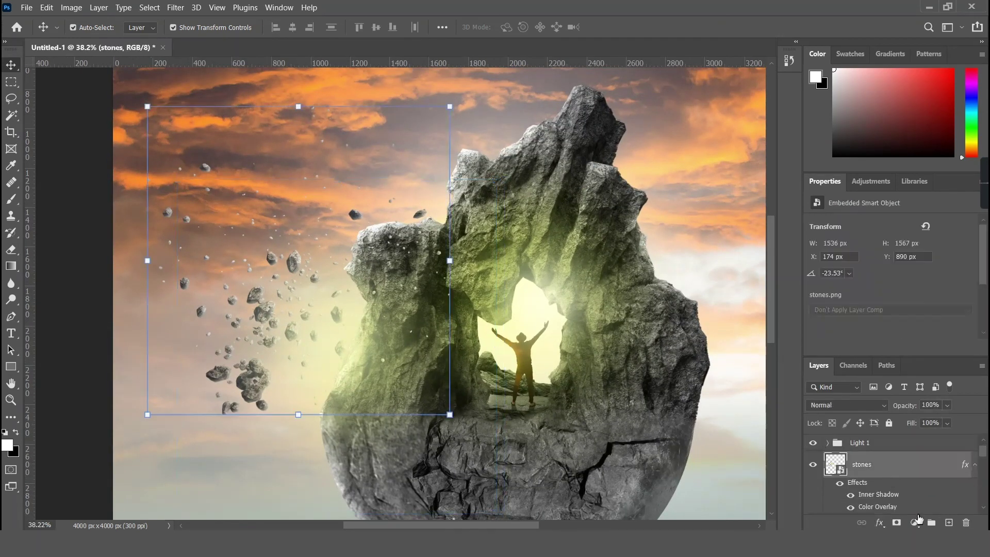
pyautogui.moveTo(350, 206); pyautogui.dragTo(382, 209)
pyautogui.scroll(-3, 456, 282)
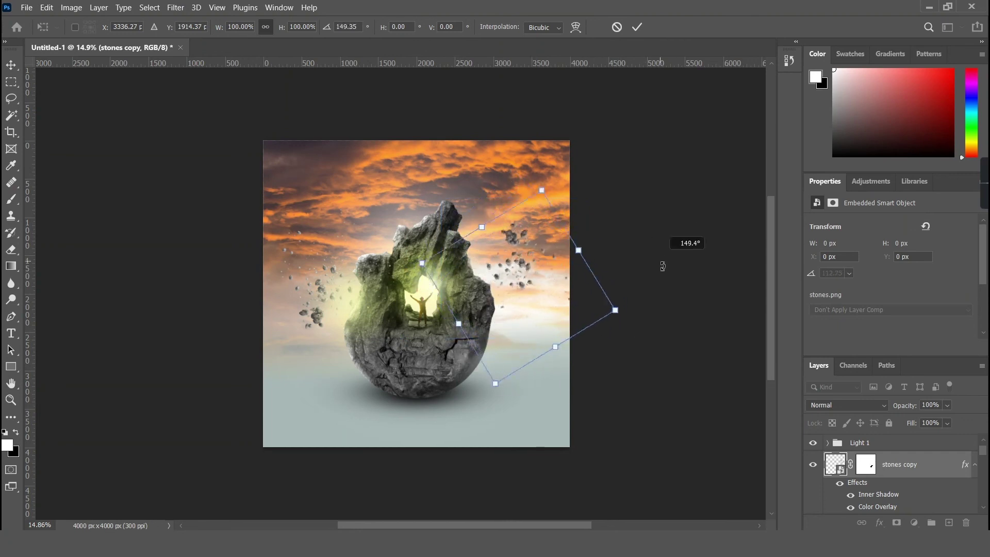
pyautogui.scroll(4, 556, 203)
pyautogui.press('x')
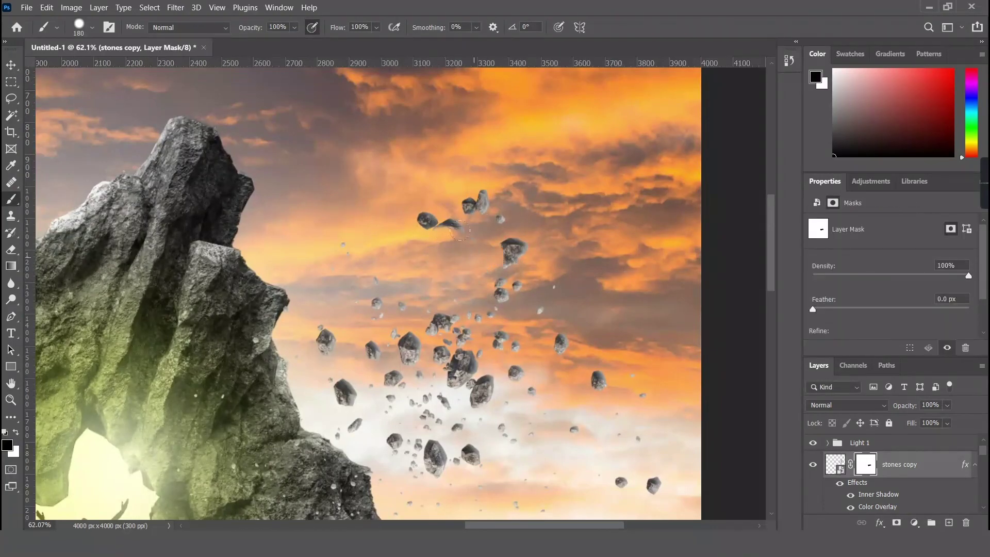
pyautogui.moveTo(616, 483); pyautogui.dragTo(655, 485)
pyautogui.scroll(-3, 603, 413)
pyautogui.scroll(-2, 608, 398)
pyautogui.scroll(2, 613, 351)
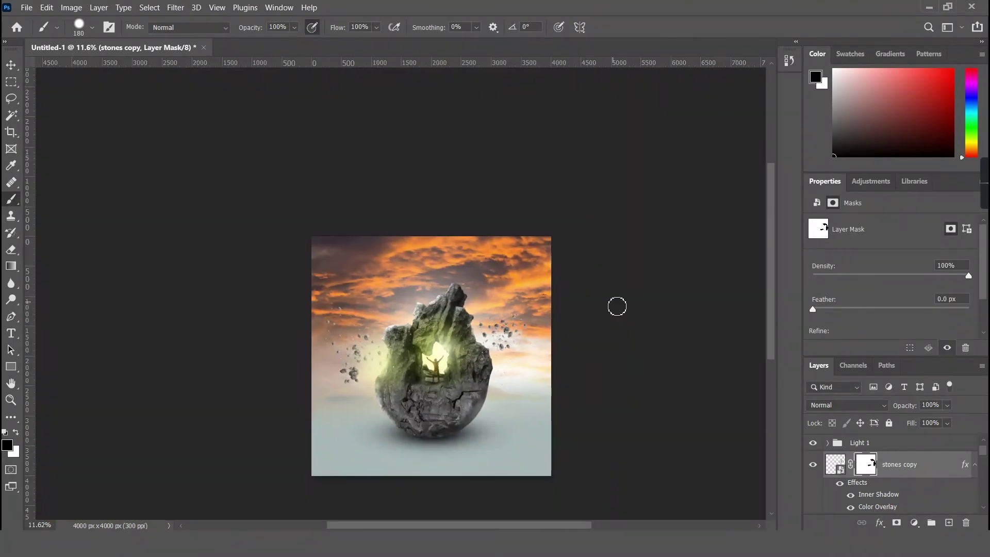
pyautogui.scroll(4, 600, 323)
pyautogui.scroll(-1, 600, 323)
# Review the stones copy layer effects and fit the whole composition in view
pyautogui.press('x')
pyautogui.doubleClick(938, 464)
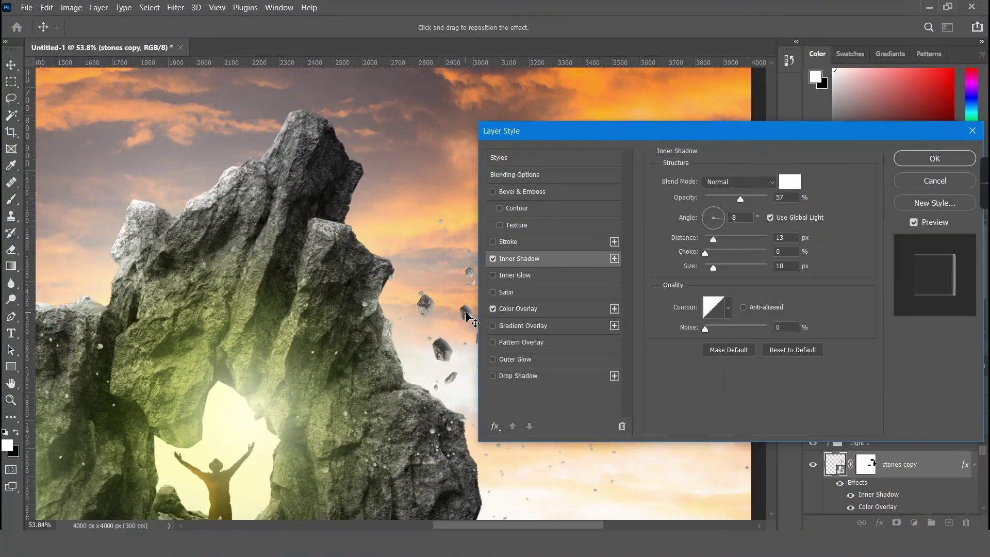
pyautogui.click(925, 161)
pyautogui.press('Escape')
pyautogui.hotkey('ctrl', '0')
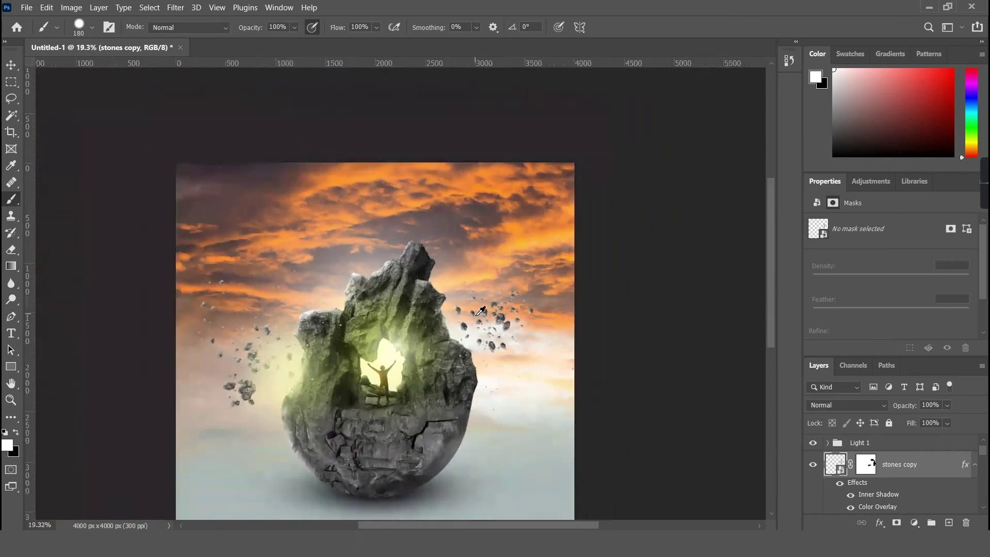
# Group the stone layers into Group 4 and convert it to a smart object
pyautogui.press('v')
pyautogui.click(871, 443)
pyautogui.hotkey('ctrl', 'g')
pyautogui.rightClick(926, 473)
pyautogui.click(871, 183)
# Add a Color Balance adjustment clipped to Group 4 with Yellow–Blue midtones at −9
pyautogui.click(923, 525)
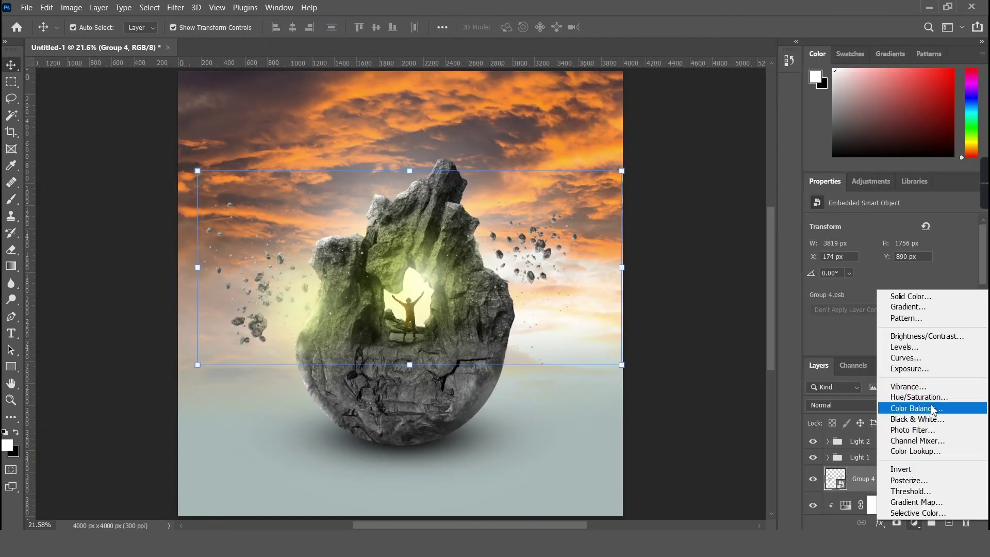
pyautogui.click(906, 406)
pyautogui.rightClick(907, 478)
pyautogui.click(897, 230)
pyautogui.moveTo(873, 292); pyautogui.dragTo(851, 298)
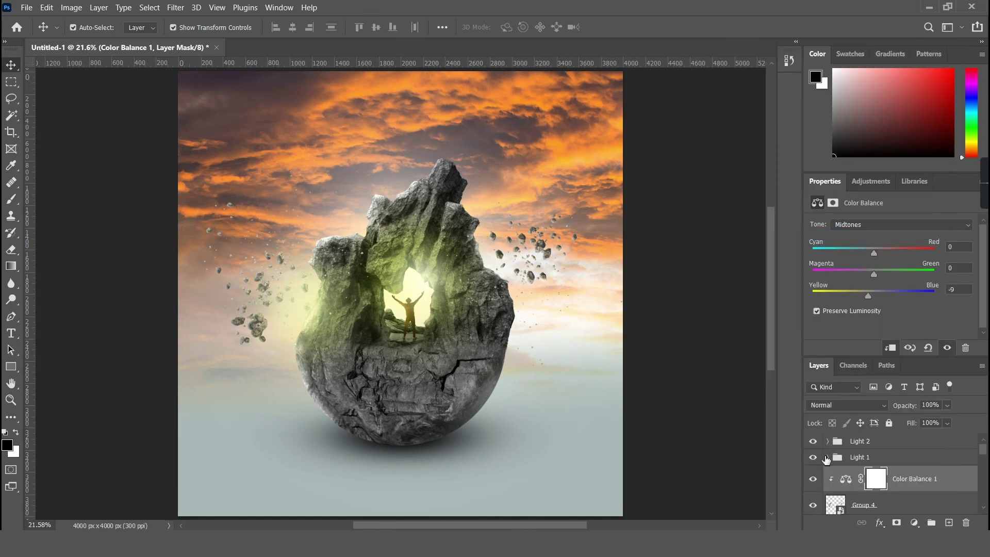
# Expand the Light 1 group and select Layer 2, then Layer 3 below it
pyautogui.click(826, 458)
pyautogui.click(906, 481)
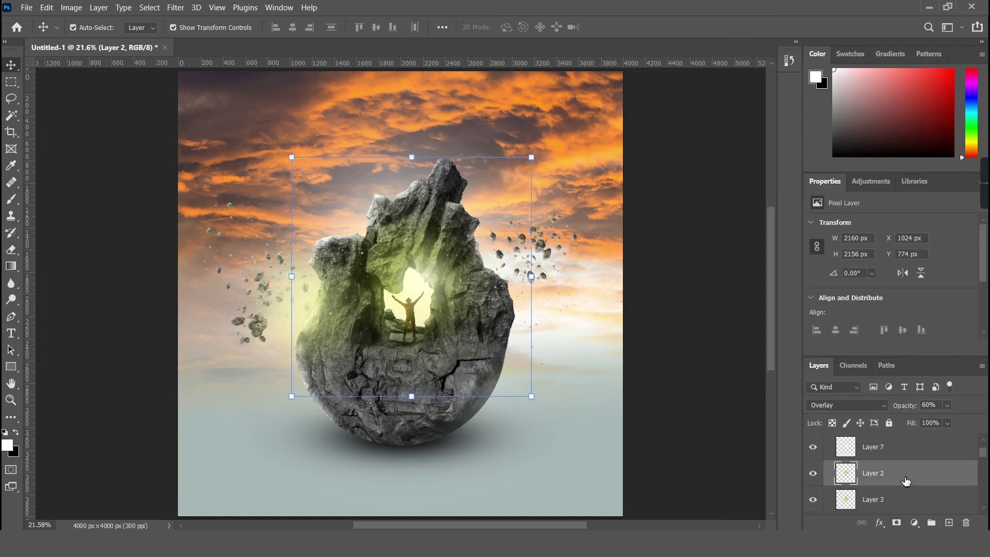
pyautogui.hotkey('alt', '[')
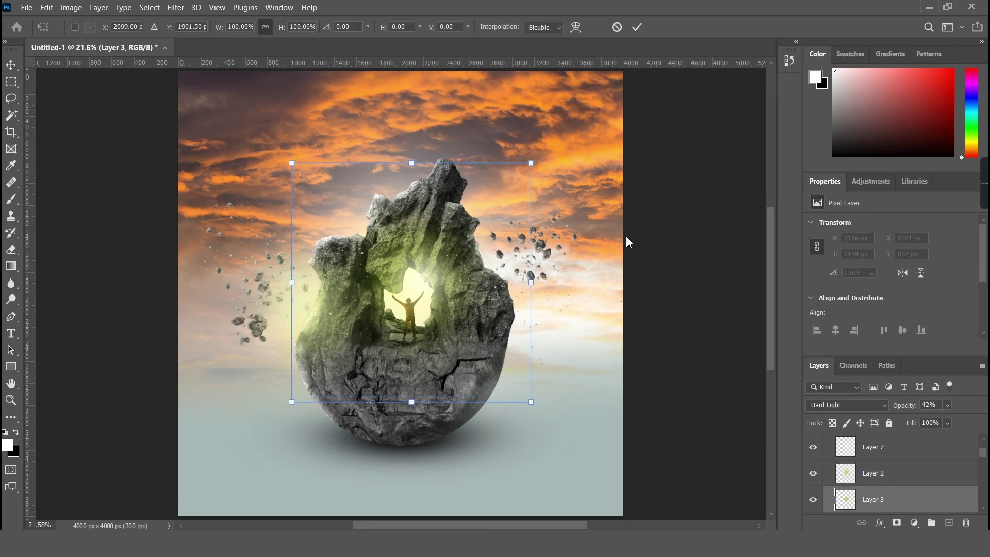